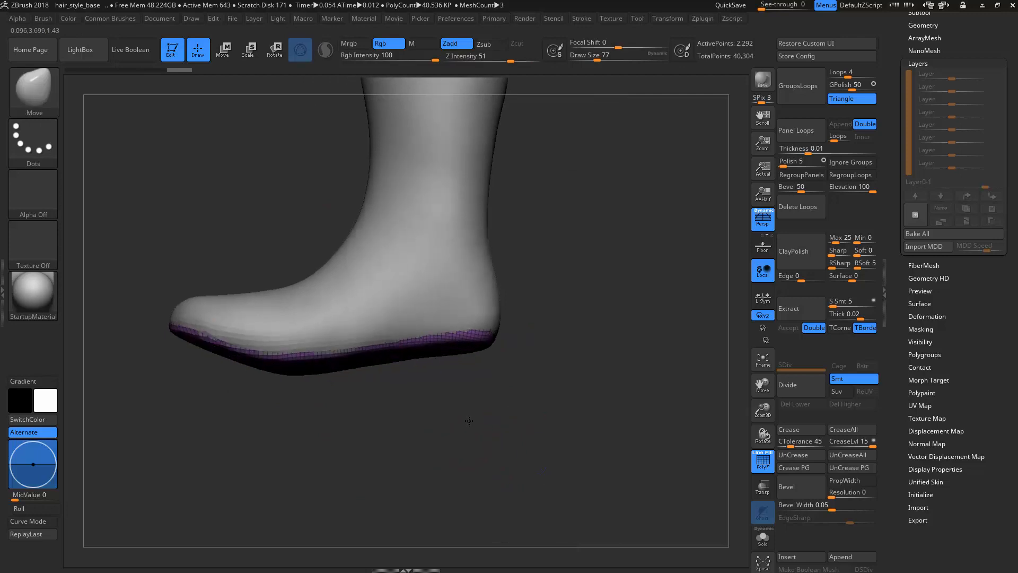
Step: Isolate the purple sole mesh and undo its earlier cut to bring back the full foot mesh
key(s)
drag(301, 339, 316, 340)
key(b)
key(h)
key(p)
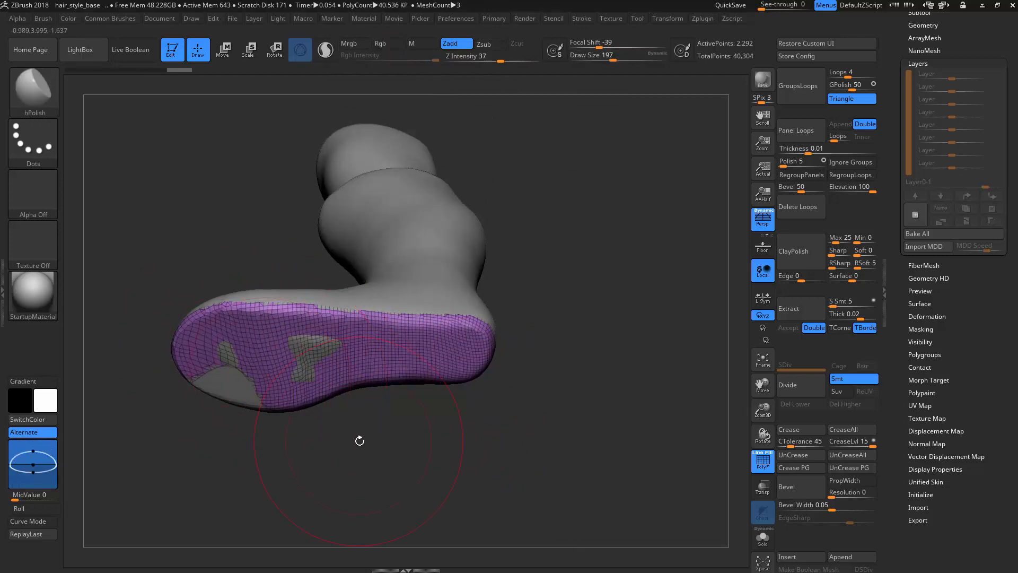
drag(359, 441, 376, 352)
key(alt+s)
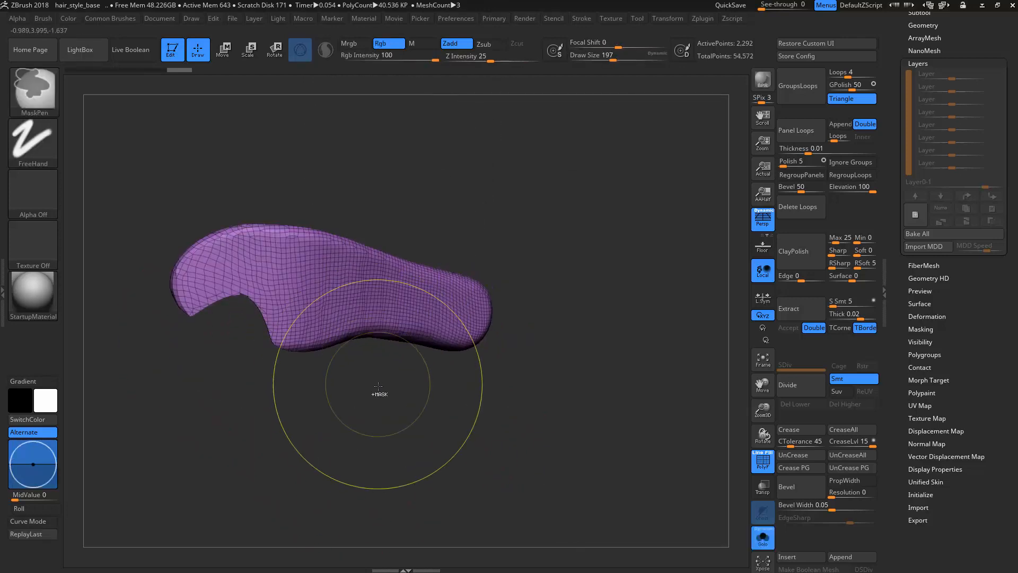
key(ctrl+z)
key(ctrl+z)
drag(365, 400, 350, 479)
key(ctrl+z)
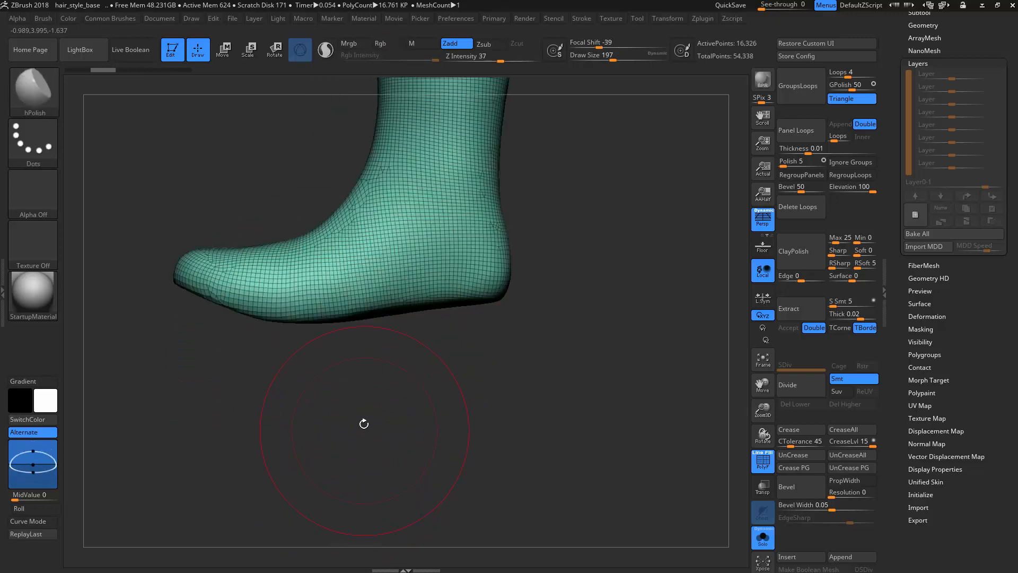
Step: Slice the foot mesh with SliceCurve along one side of the sole from toe to heel
drag(265, 379, 255, 281)
drag(359, 382, 337, 452)
key(w)
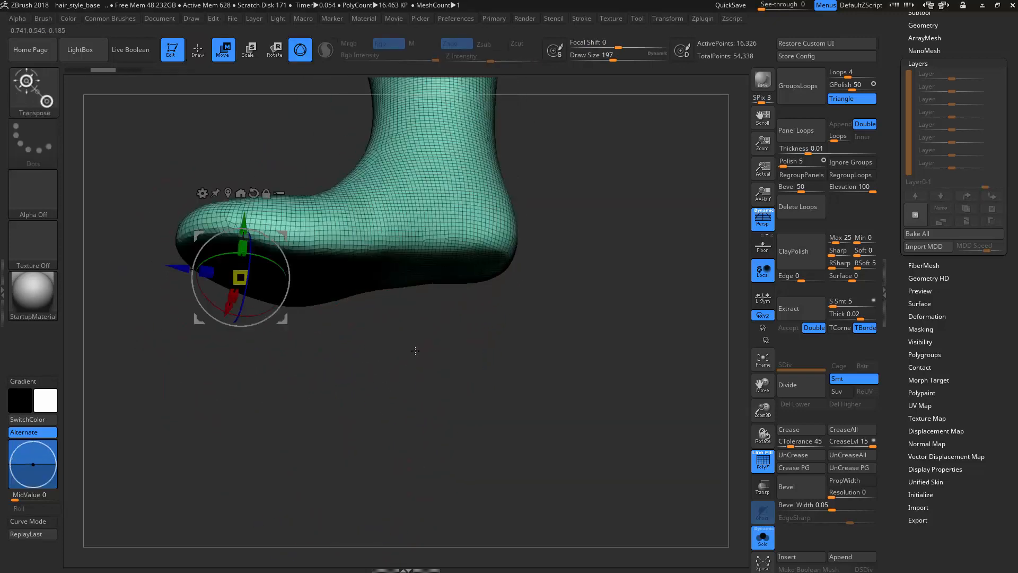
drag(415, 351, 412, 378)
key(q)
drag(320, 389, 309, 318)
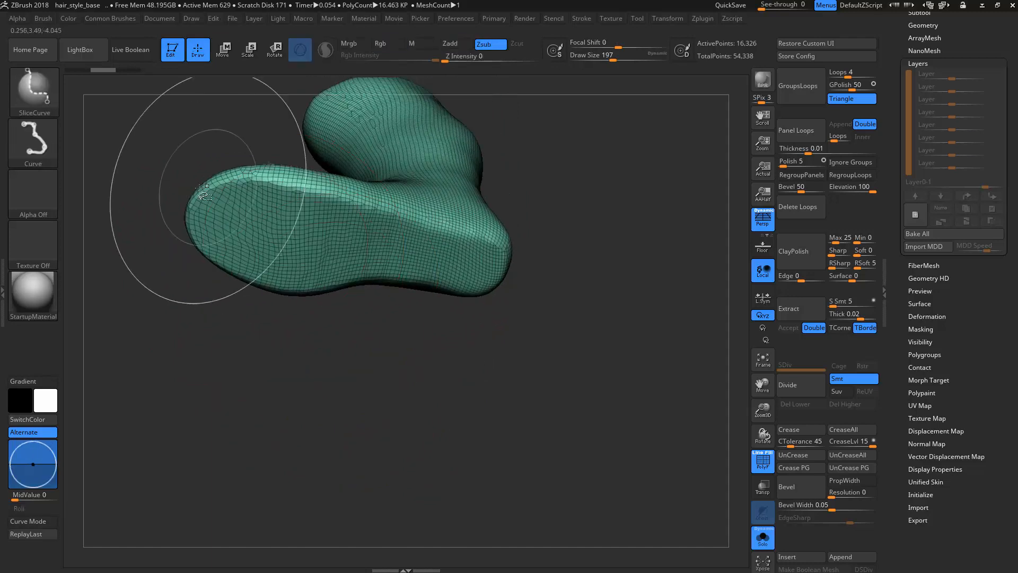
ctrl+shift+drag(202, 186, 218, 186)
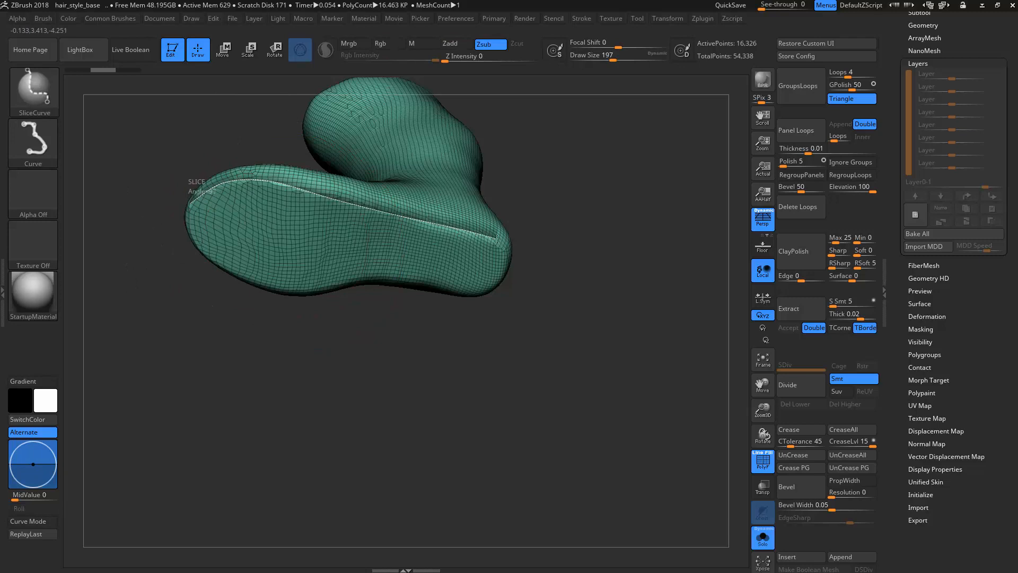
Step: Continue the SliceCurve cut around the toe end, following the sole's edge
drag(261, 359, 200, 257)
drag(191, 309, 214, 64)
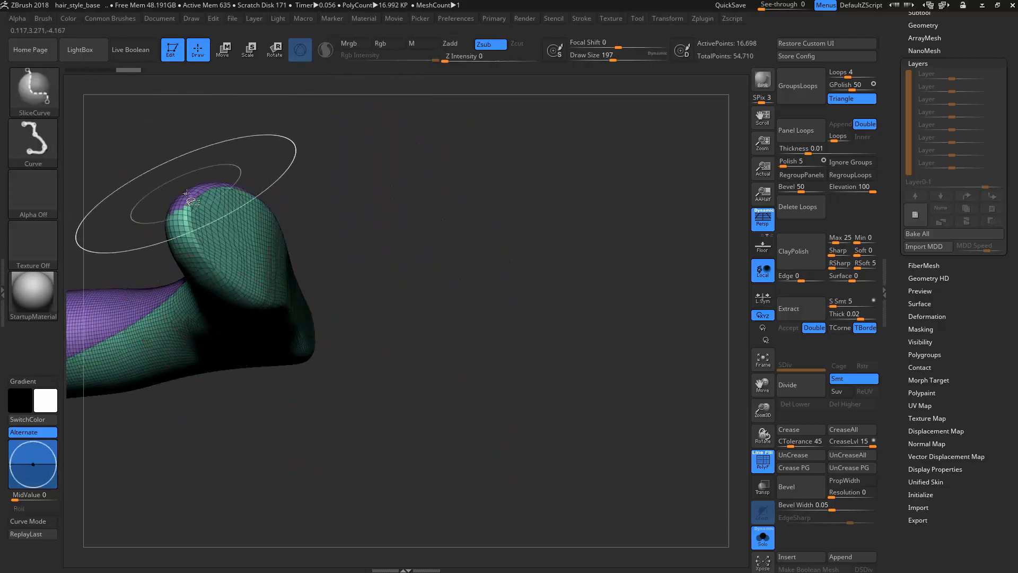
ctrl+shift+drag(187, 211, 186, 218)
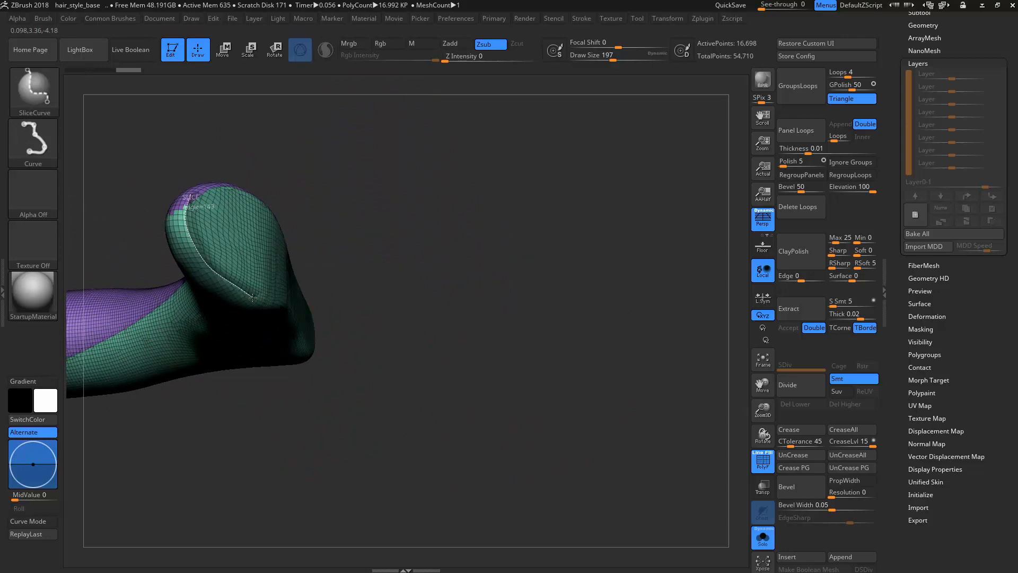
ctrl+shift+drag(236, 311, 236, 313)
Step: Slice along the other long side of the sole down to the heel with SliceCurve
mouse_move(216, 412)
mouse_down()
mouse_move(397, 229)
mouse_move(270, 284)
mouse_up()
ctrl+shift+drag(228, 258, 246, 263)
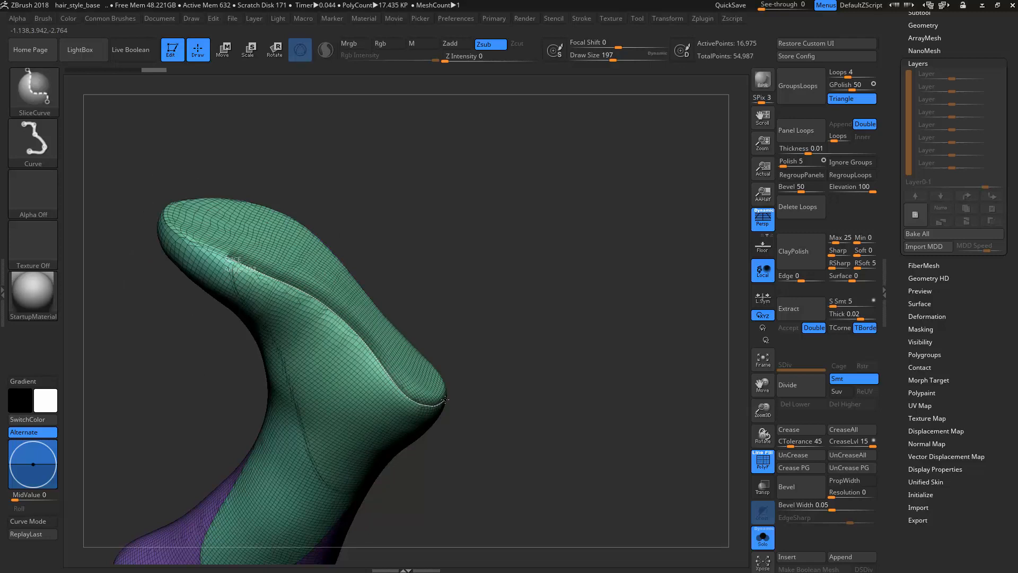
Step: Isolate the sole section of the foot mesh and delete the hidden geometry
ctrl+shift+drag(454, 360, 456, 347)
mouse_move(529, 352)
mouse_down()
mouse_move(525, 286)
mouse_move(503, 232)
mouse_move(477, 238)
mouse_move(492, 214)
mouse_up()
key(space)
key(space)
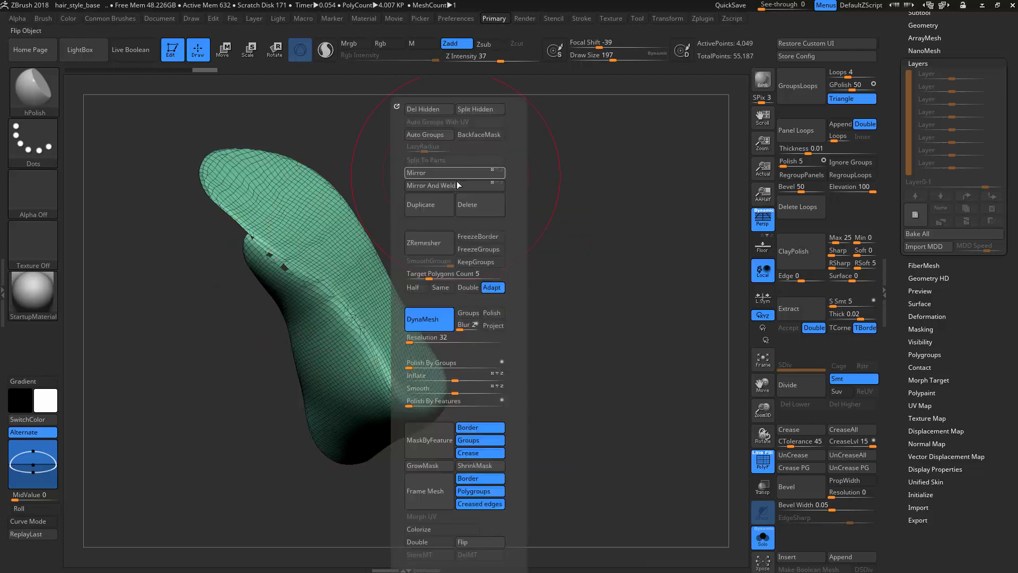
click(445, 109)
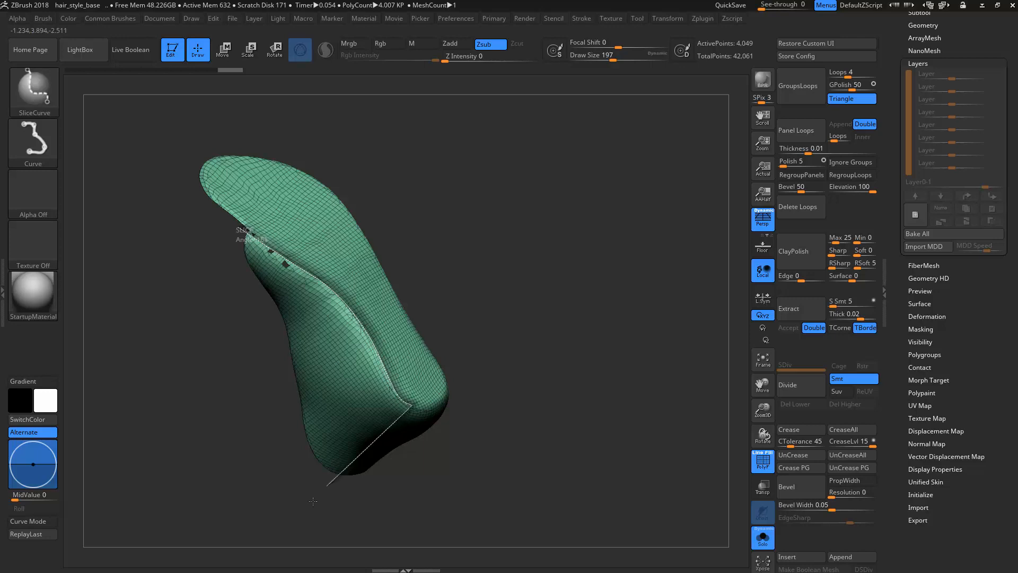
Step: Slice the remaining side wall away from the sole along its long edge and across the heel
ctrl+shift+drag(313, 502, 319, 496)
mouse_move(488, 382)
mouse_down()
mouse_move(528, 345)
mouse_move(478, 340)
mouse_up()
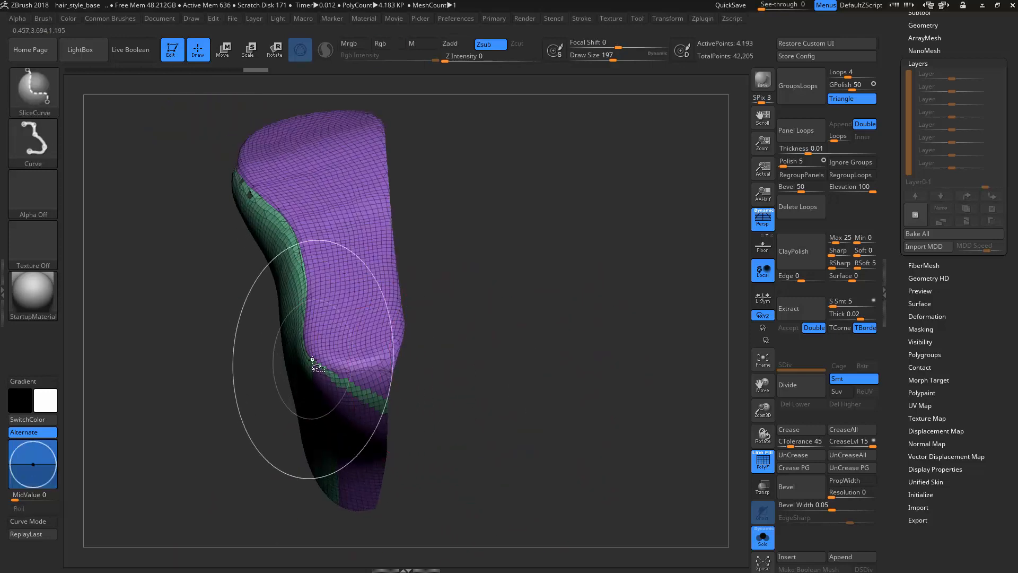
ctrl+shift+drag(313, 360, 347, 366)
Step: Show only the flat sole surface and delete the hidden side wall geometry
ctrl+shift+drag(428, 308, 409, 318)
ctrl+shift+click(409, 318)
mouse_move(436, 193)
mouse_down()
mouse_move(462, 263)
mouse_move(448, 213)
mouse_up()
key(space)
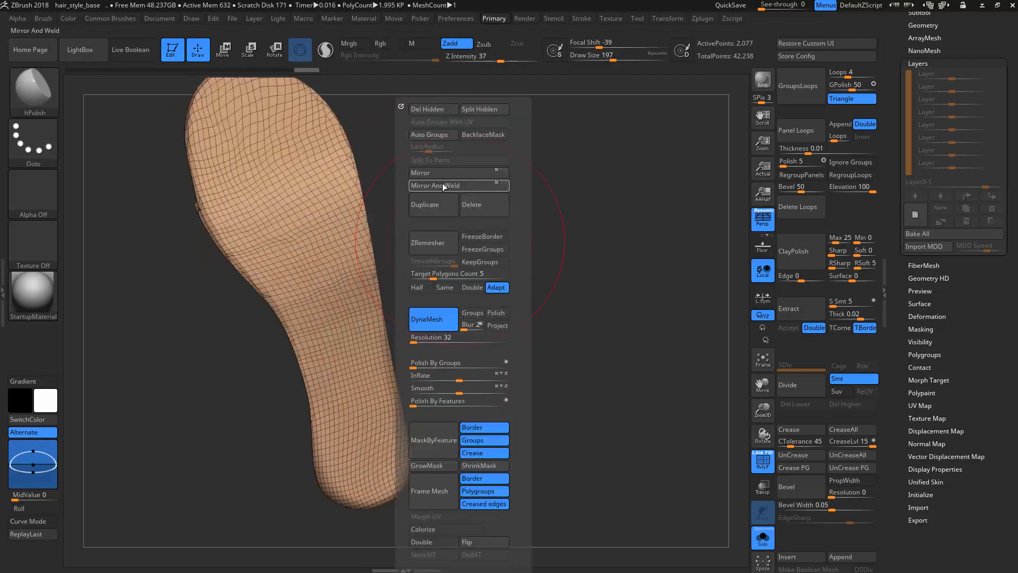
click(434, 110)
Step: Smooth the sole's jagged outline with the Polish By Features deformation
drag(411, 103, 478, 183)
drag(893, 197, 891, 110)
drag(923, 330, 920, 403)
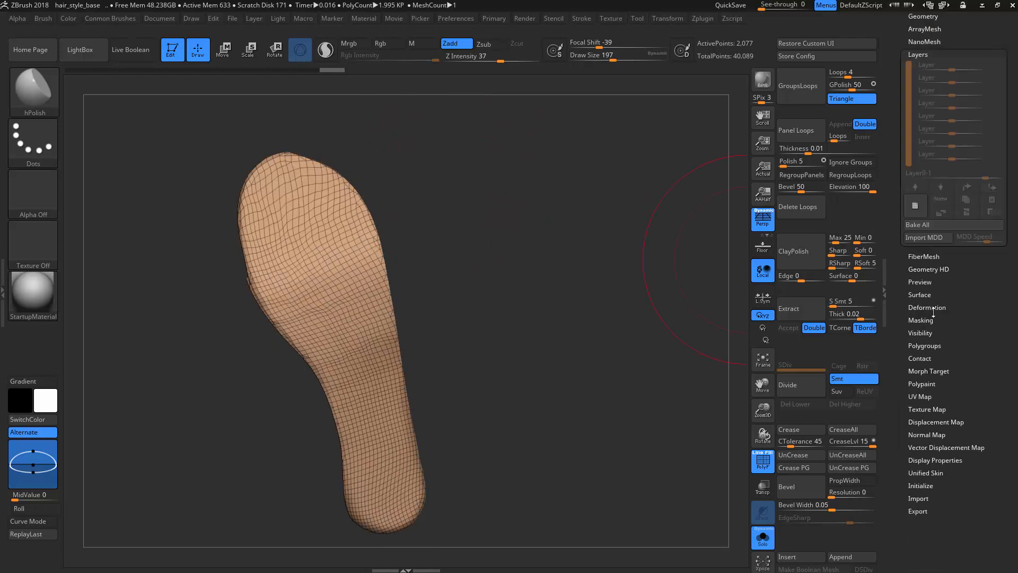
click(927, 308)
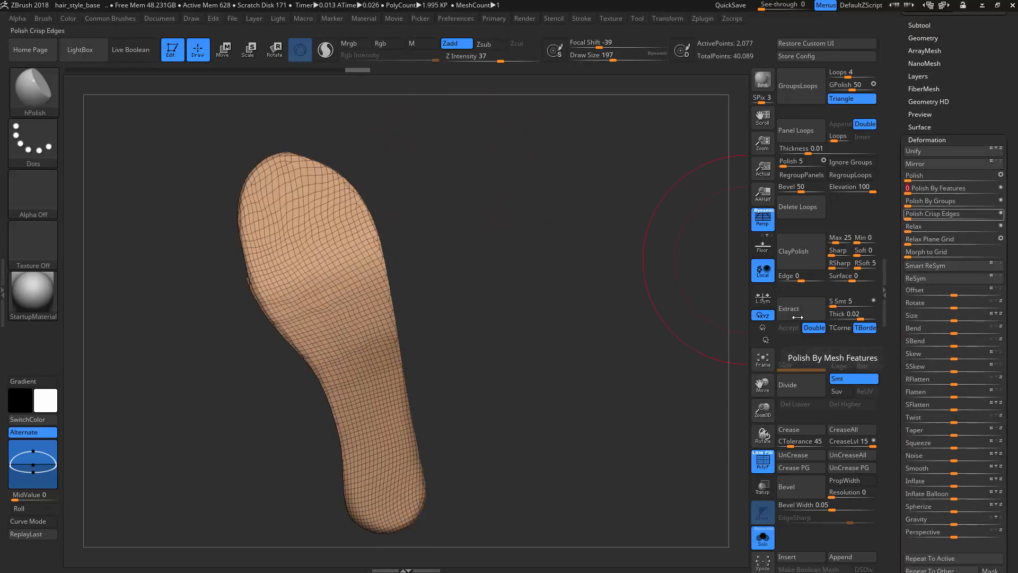
drag(916, 192, 955, 191)
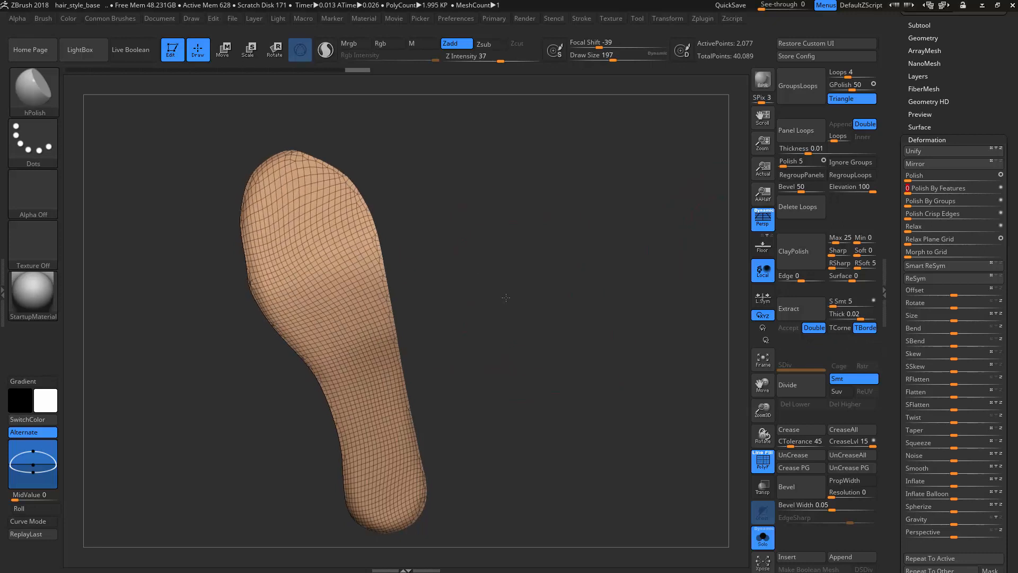
click(916, 191)
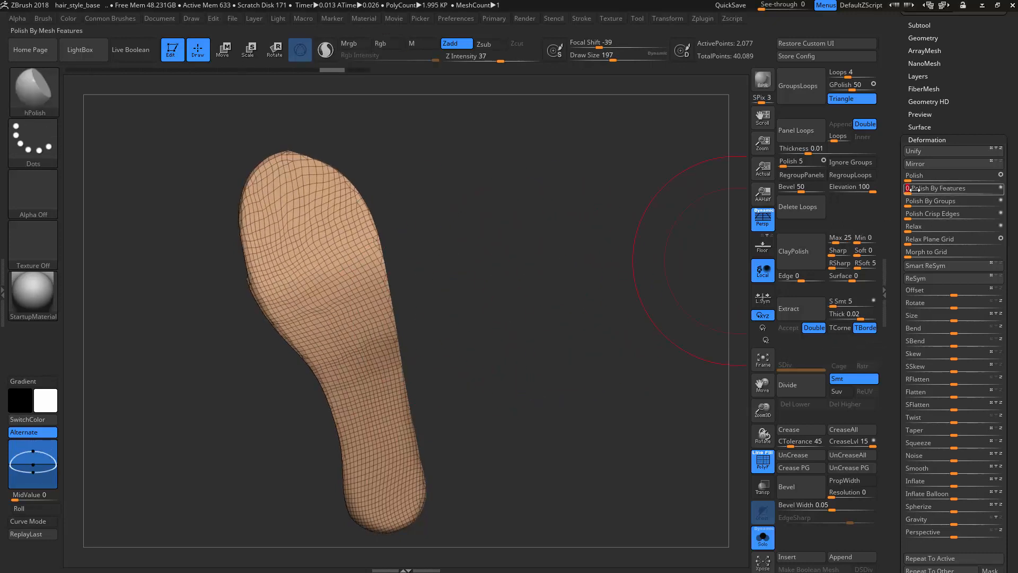
Step: Switch to the Move brush at draw size 83 and even out the sole's side contour
key(s)
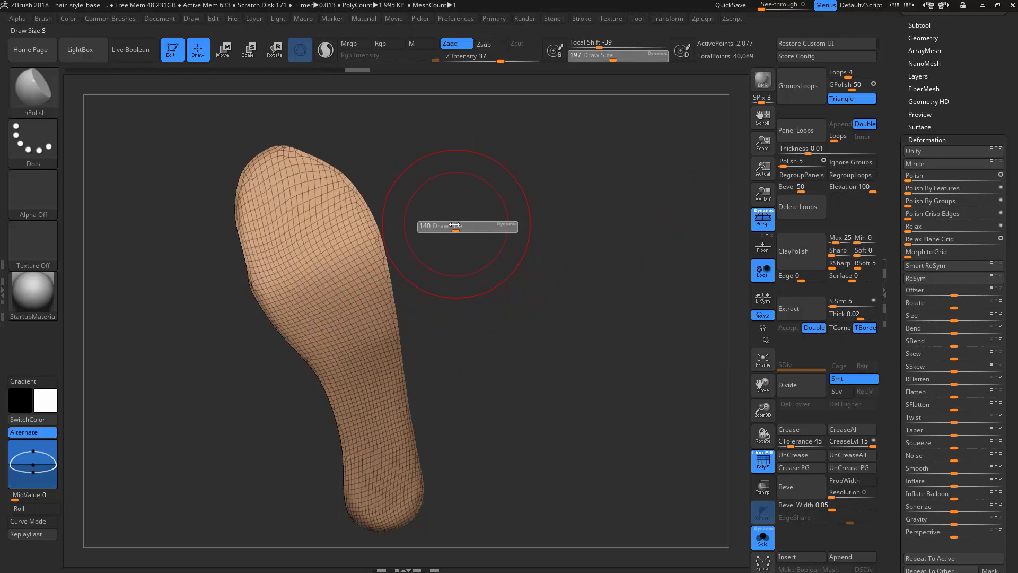
key(b)
key(m)
key(v)
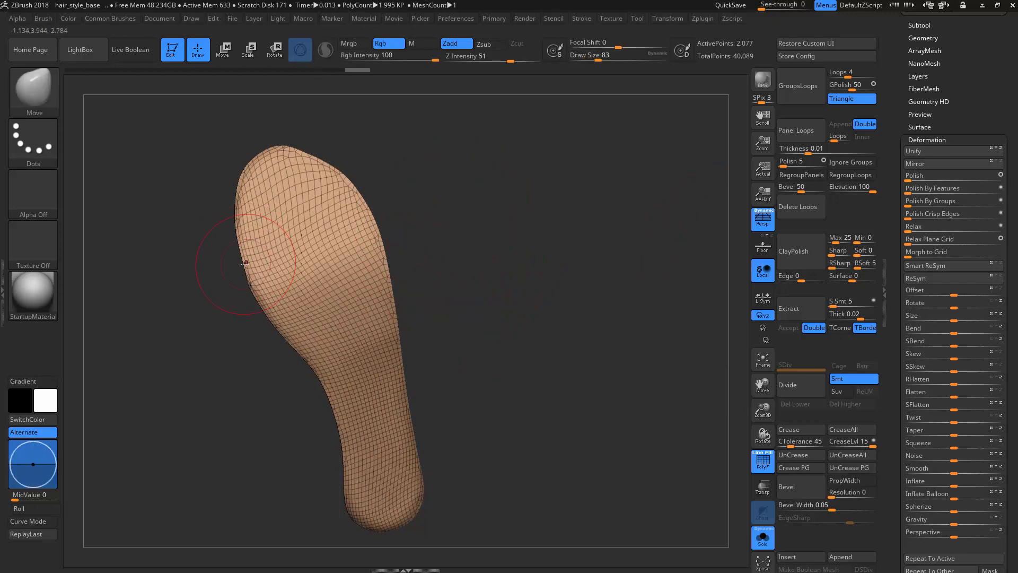
drag(485, 185, 394, 173)
Step: Remesh the sole with ZRemesher and polish it with Polish By Features at about 95
key(space)
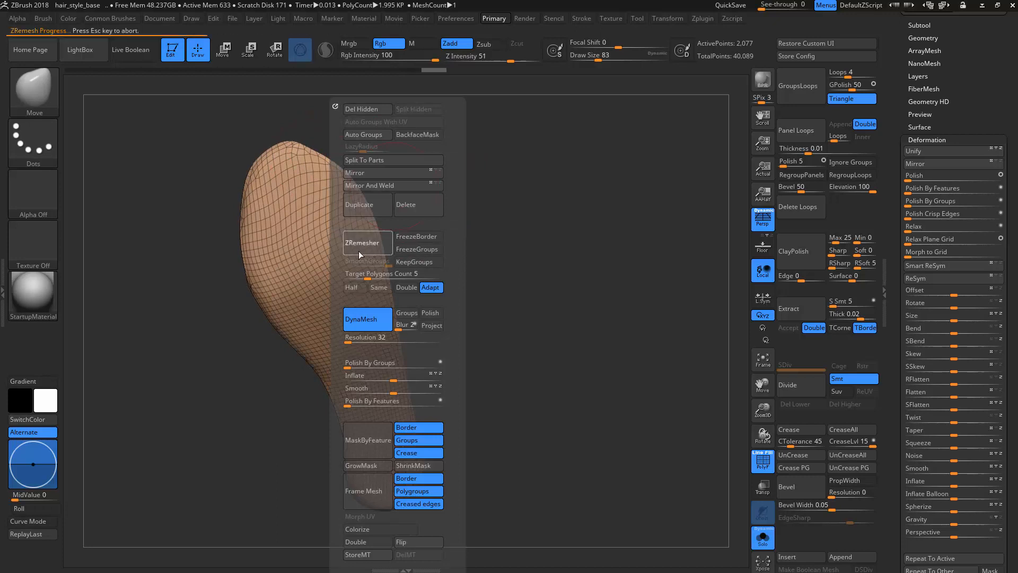
drag(455, 136, 473, 198)
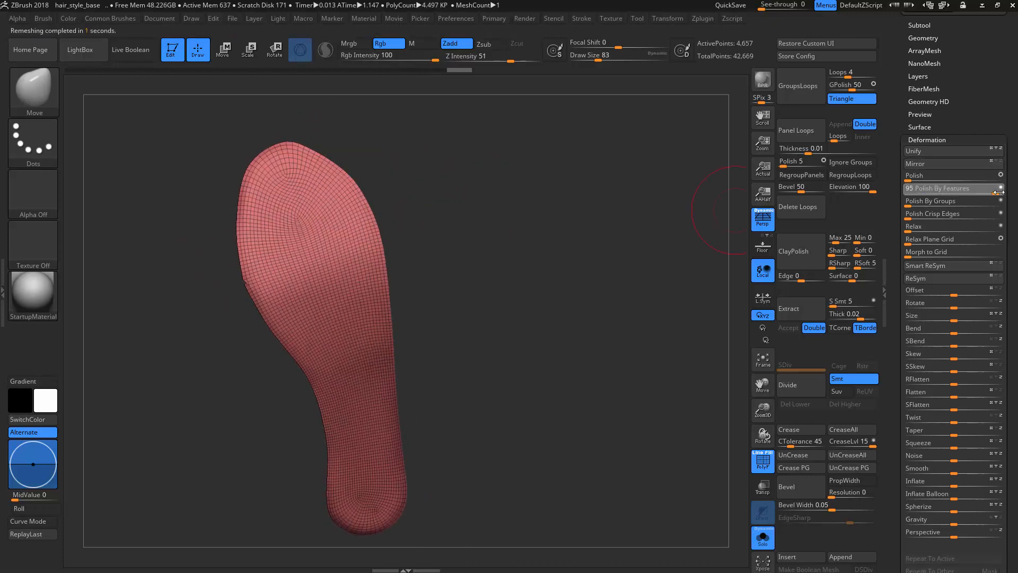
drag(999, 192, 1000, 192)
Step: Run ZRemesher on the sole again and reduce it to a low-poly mesh using the Half option
key(space)
click(441, 243)
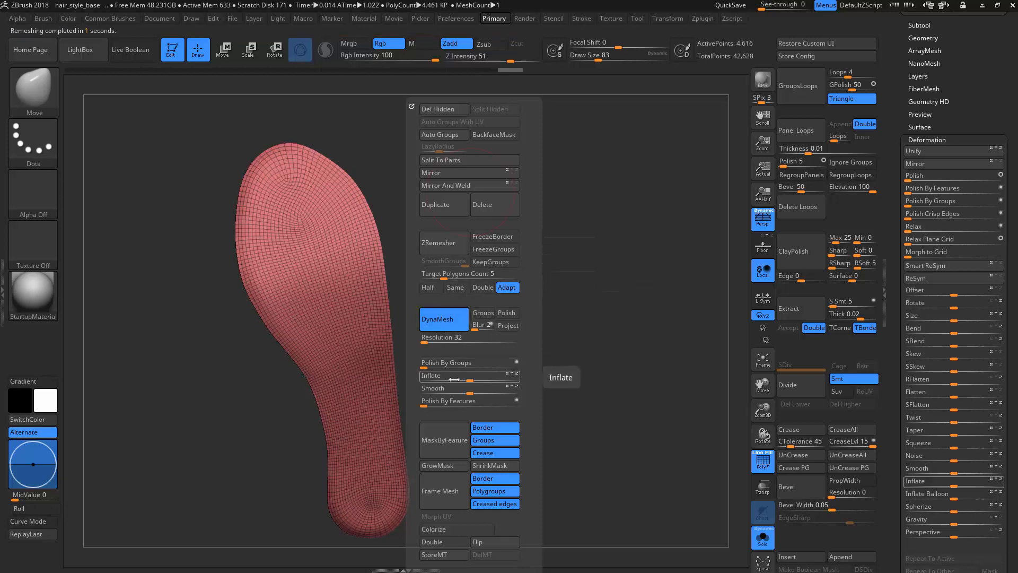
click(428, 287)
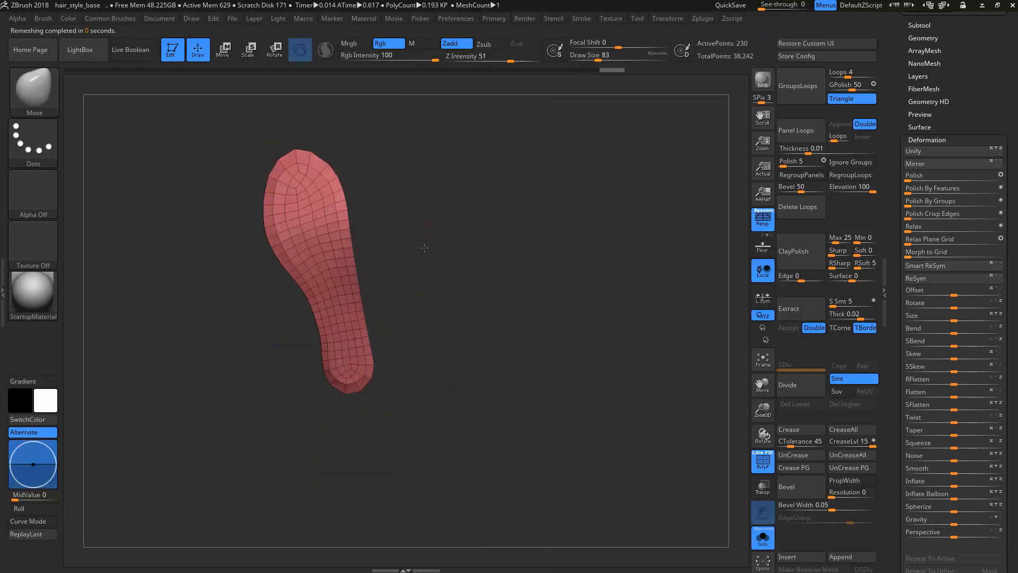
Step: Hide the small stray white piece beside the sole and delete the hidden geometry
drag(424, 248, 443, 339)
drag(489, 392, 445, 348)
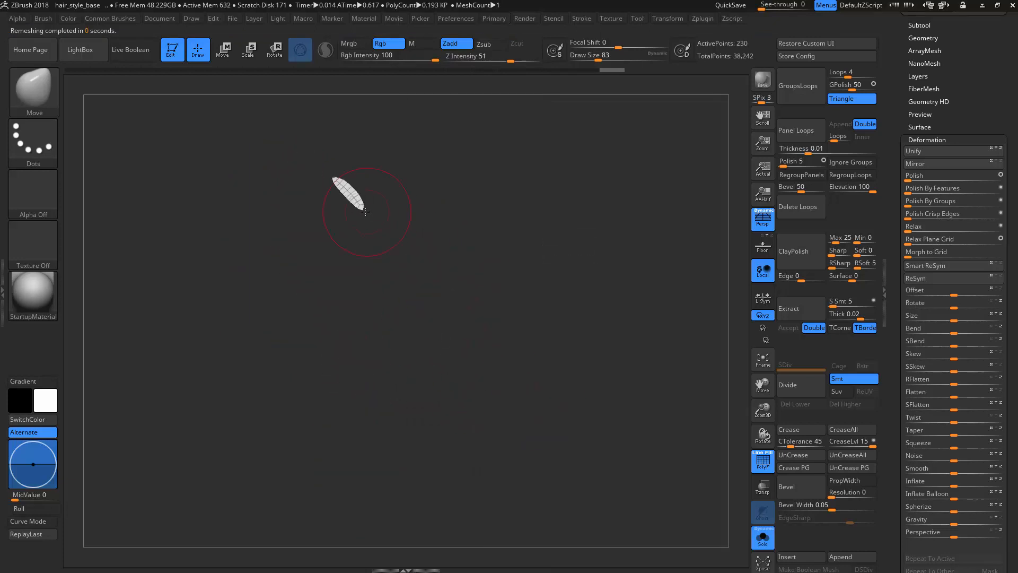
drag(439, 243, 398, 227)
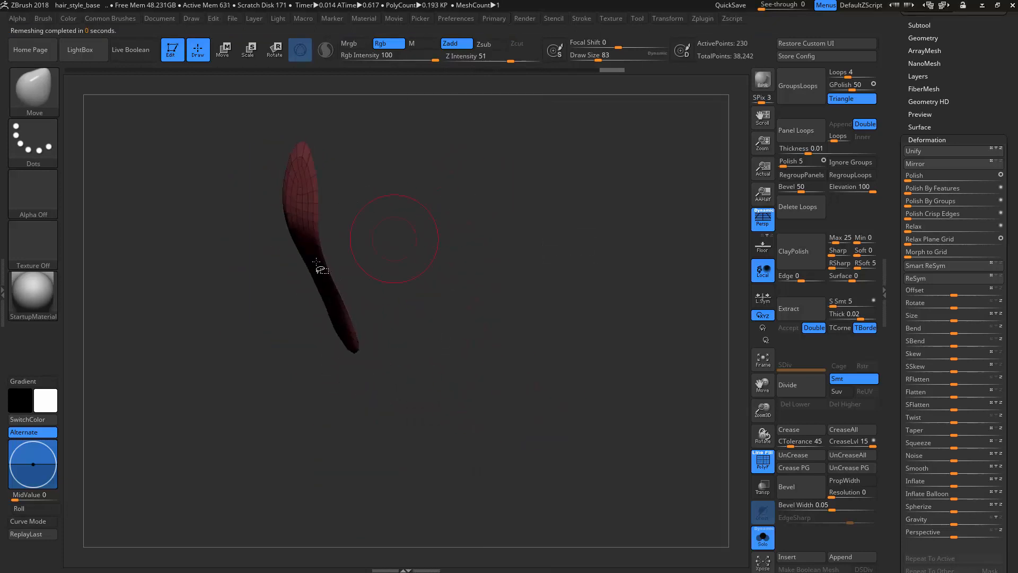
shift+drag(316, 265, 303, 231)
drag(444, 198, 418, 214)
shift+drag(309, 186, 322, 205)
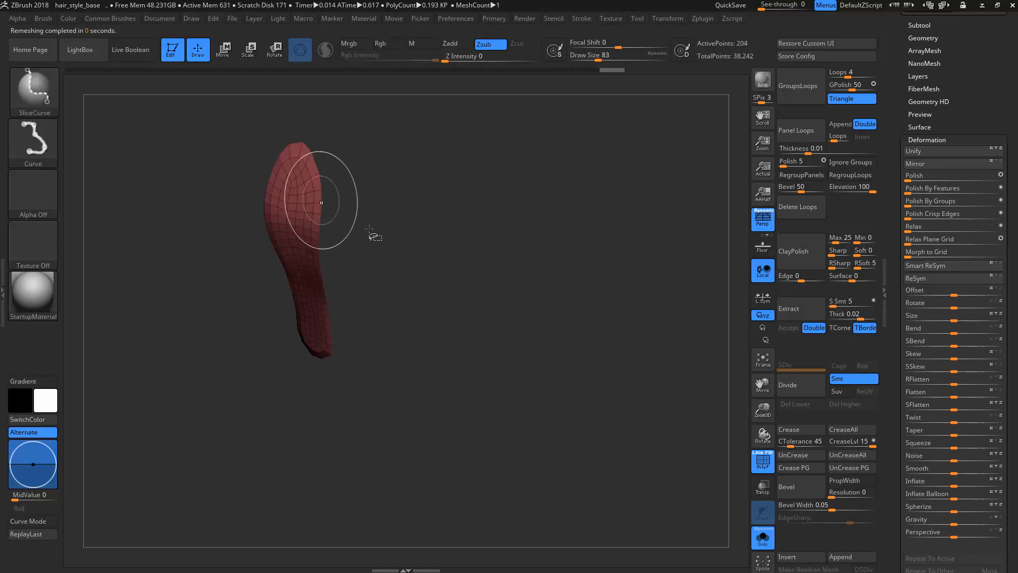
drag(405, 200, 420, 186)
ctrl+drag(421, 186, 430, 171)
key(1)
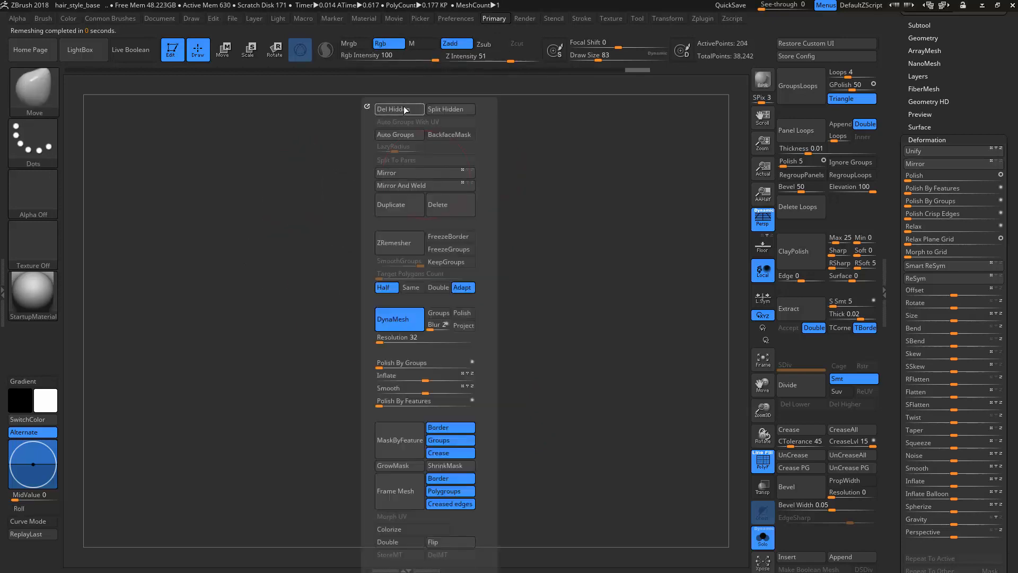
click(405, 110)
Step: Turn on double-sided display for the sole in its display properties
drag(376, 254, 498, 212)
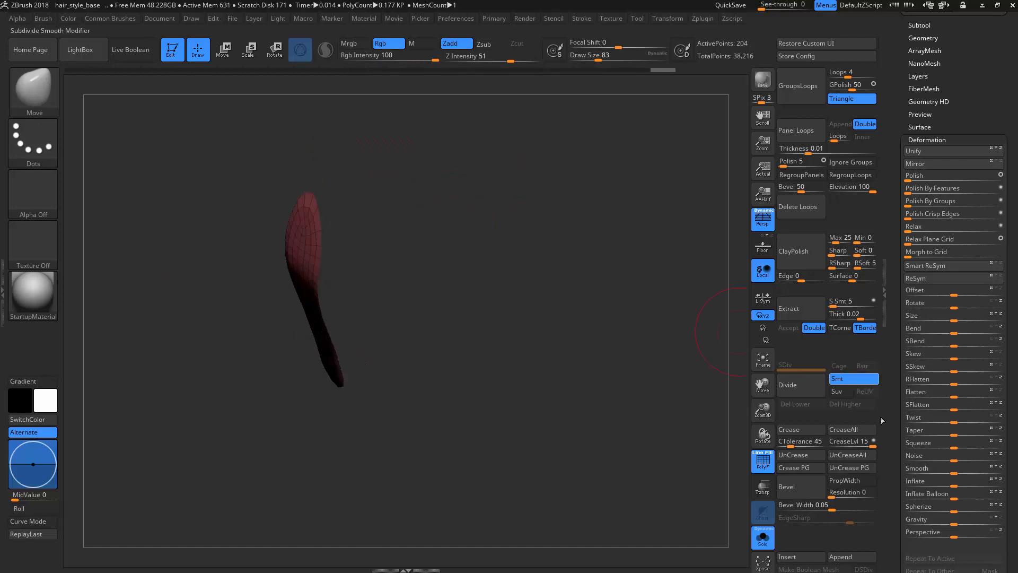
drag(898, 469, 924, 287)
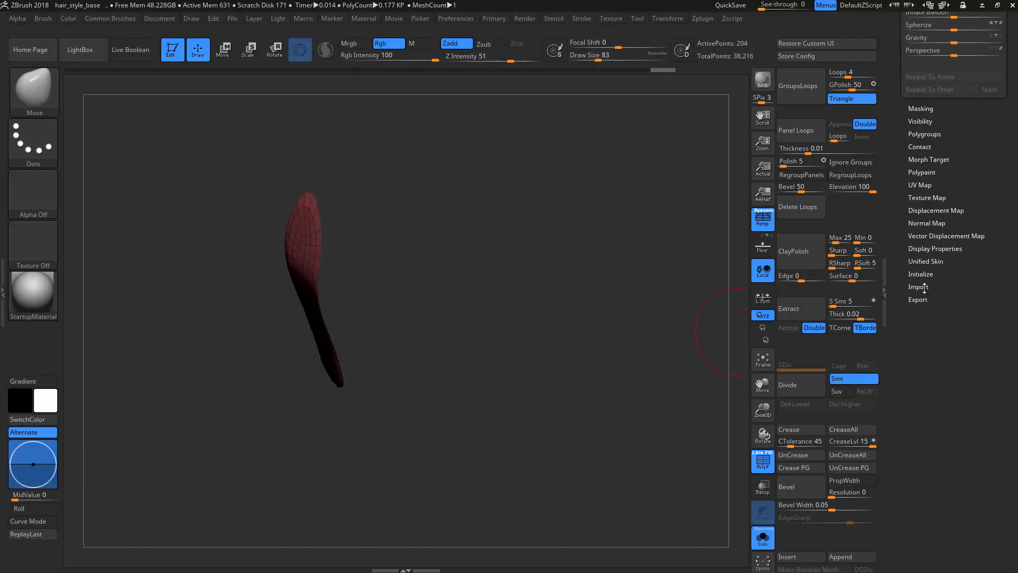
click(929, 247)
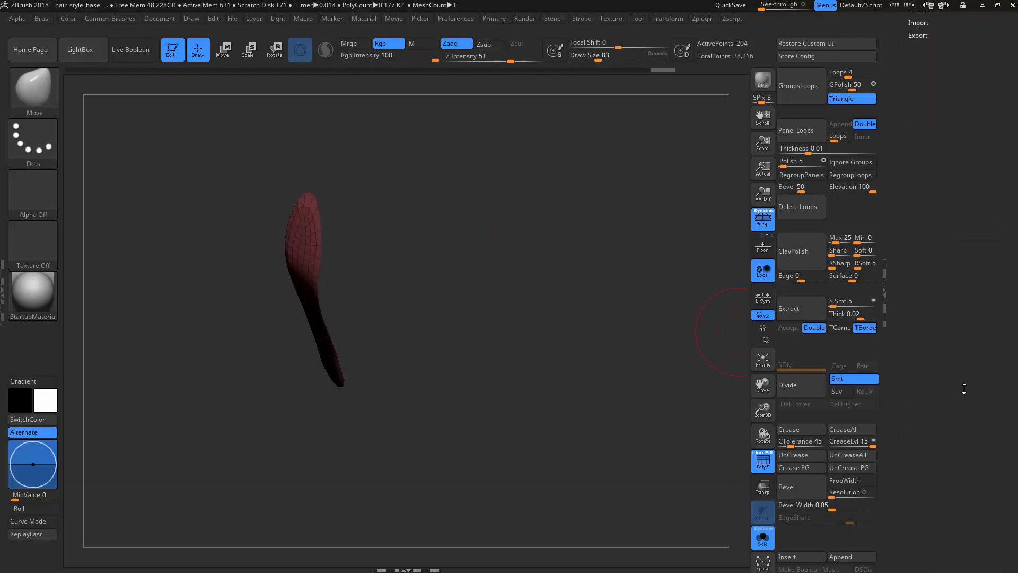
Step: Show the leg together with the sole again and choose the ZModeler brush, accepting its dynamic draw size note
drag(540, 272, 472, 291)
key(alt+s)
mouse_move(350, 432)
mouse_down()
mouse_move(368, 441)
mouse_move(462, 385)
mouse_move(320, 497)
mouse_move(446, 387)
mouse_move(421, 375)
mouse_move(460, 401)
mouse_up()
key(b)
key(m)
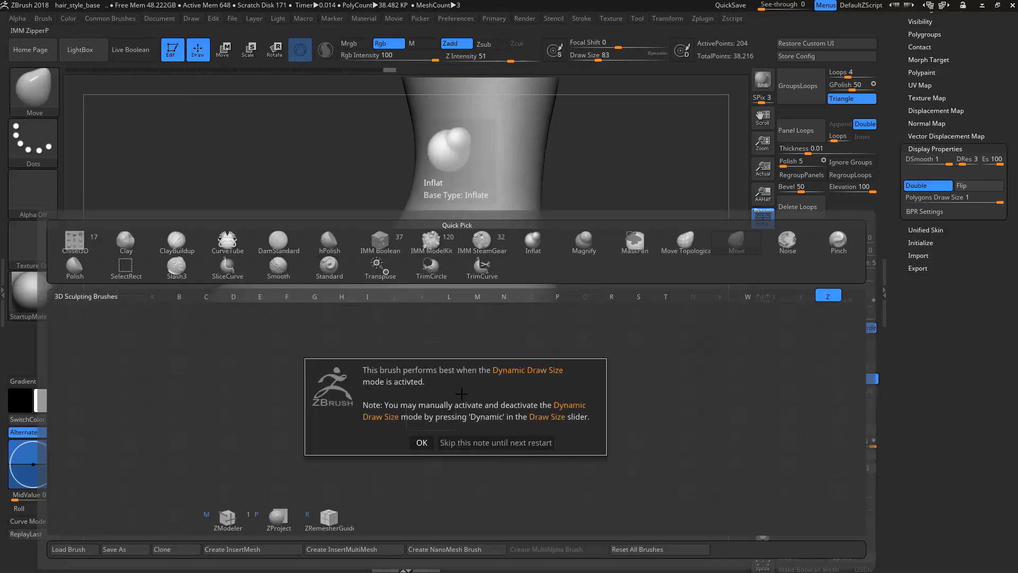
click(422, 443)
Step: Set the ZModeler polygon action to Extrude with All Polygons as the target
mouse_move(377, 421)
mouse_down()
mouse_move(423, 438)
mouse_move(401, 339)
mouse_up()
key(space)
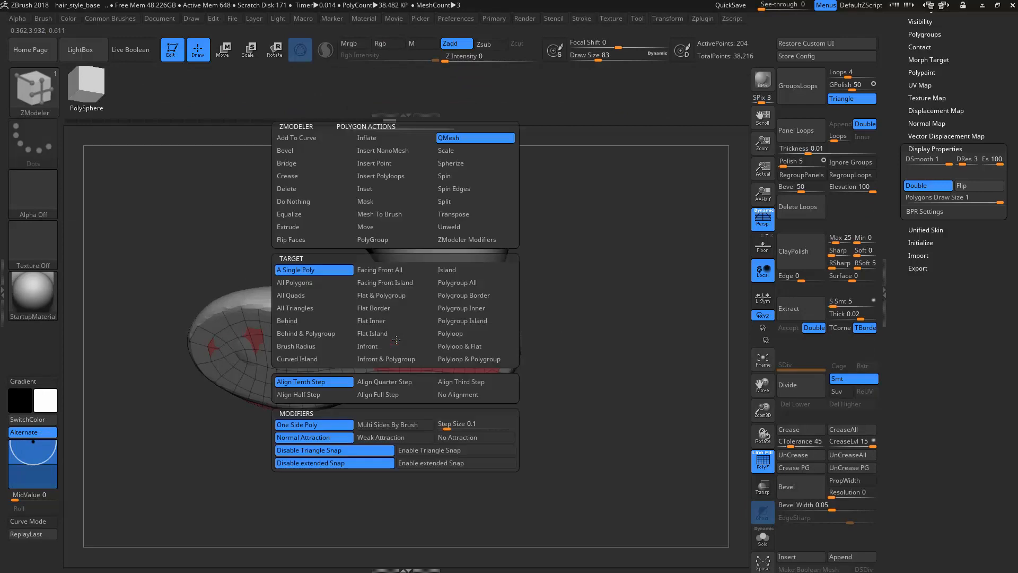
click(299, 283)
click(291, 228)
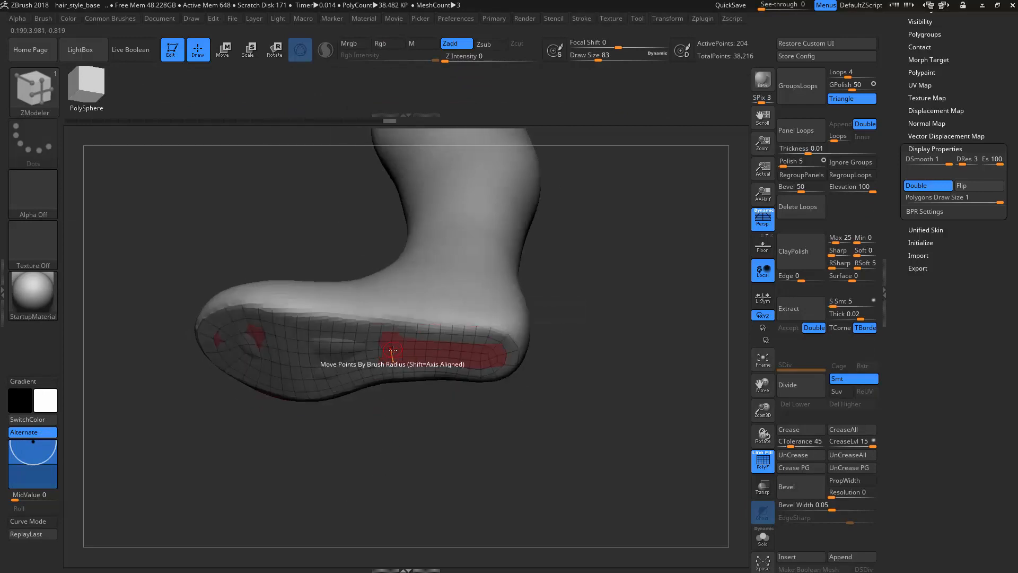
Step: Try to extrude all polygons of the sole away from the foot, and undo the attempt
drag(395, 358, 398, 380)
drag(433, 456, 422, 341)
key(ctrl+z)
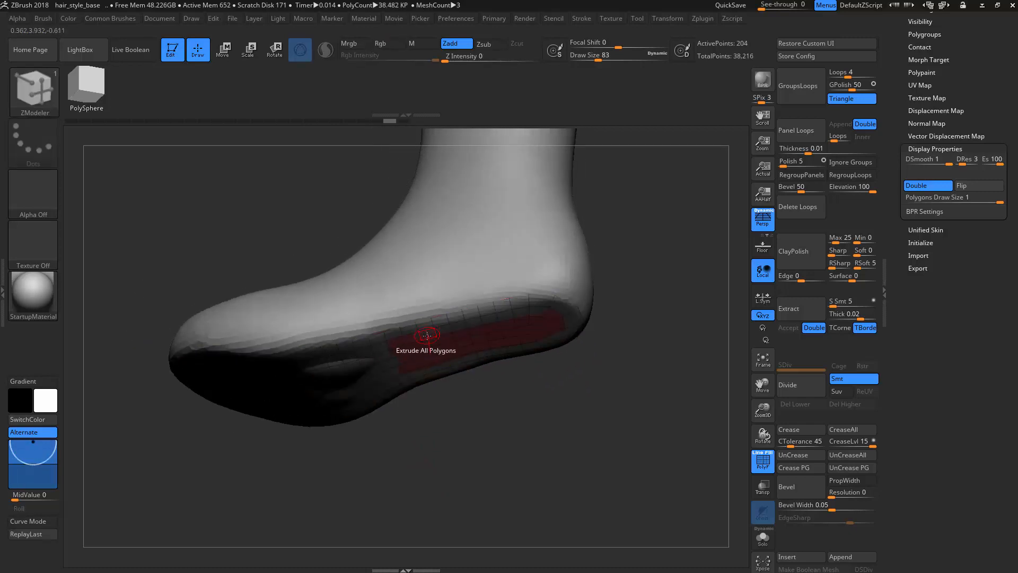
Step: Extrude all polygons of the sole away from the foot, and switch the ZModeler Extrude target to Polyloop
key(space)
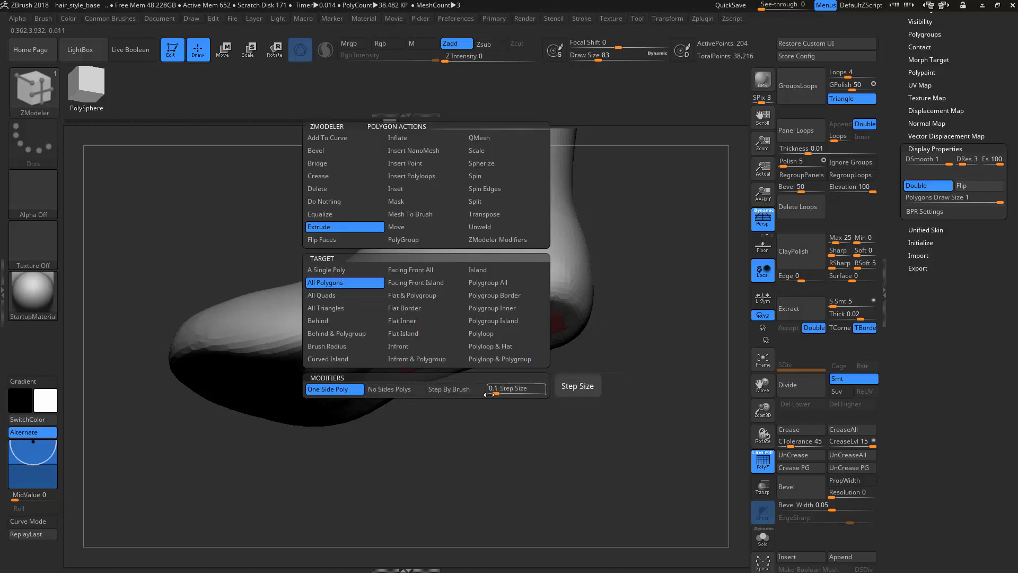
drag(435, 345, 440, 432)
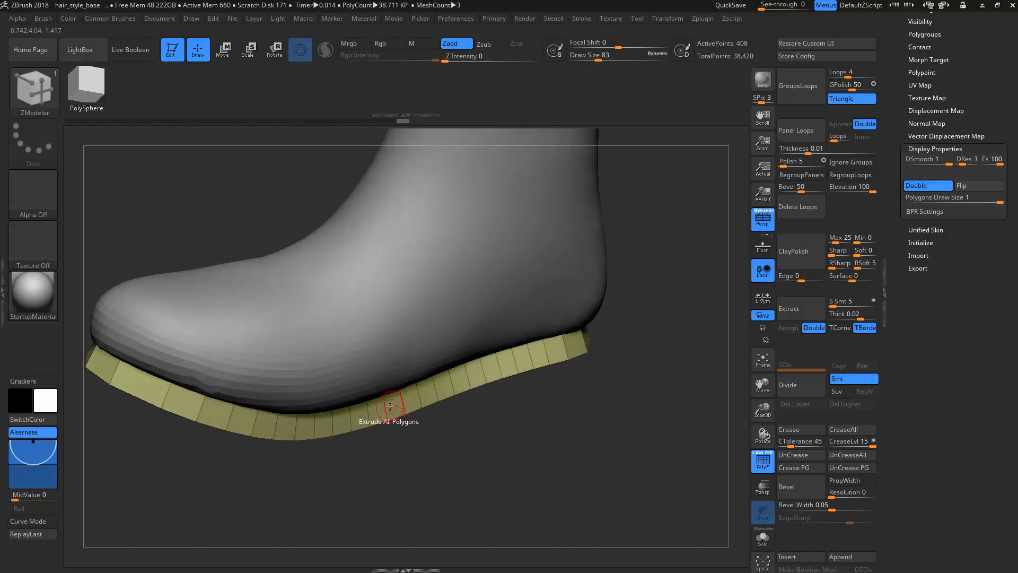
key(space)
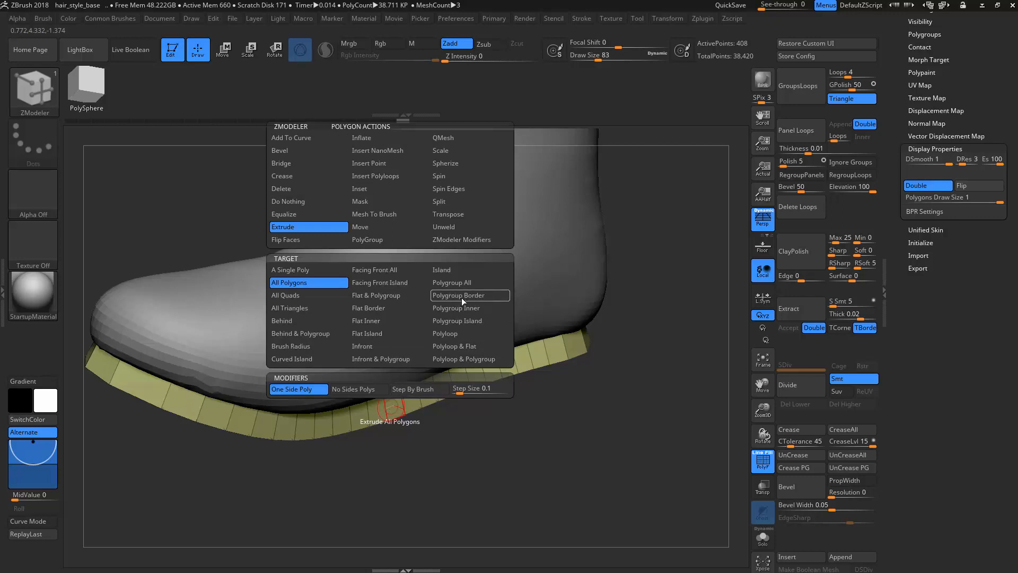
click(454, 334)
Step: Try to extrude the polyloop around the sole's side outward, and undo the attempt
drag(391, 408, 415, 409)
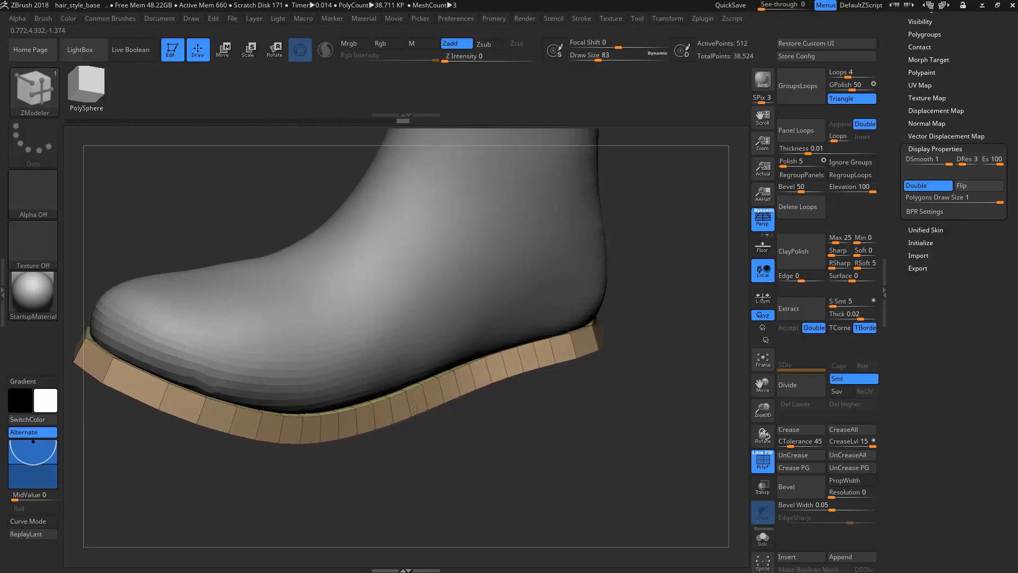
drag(431, 499, 393, 465)
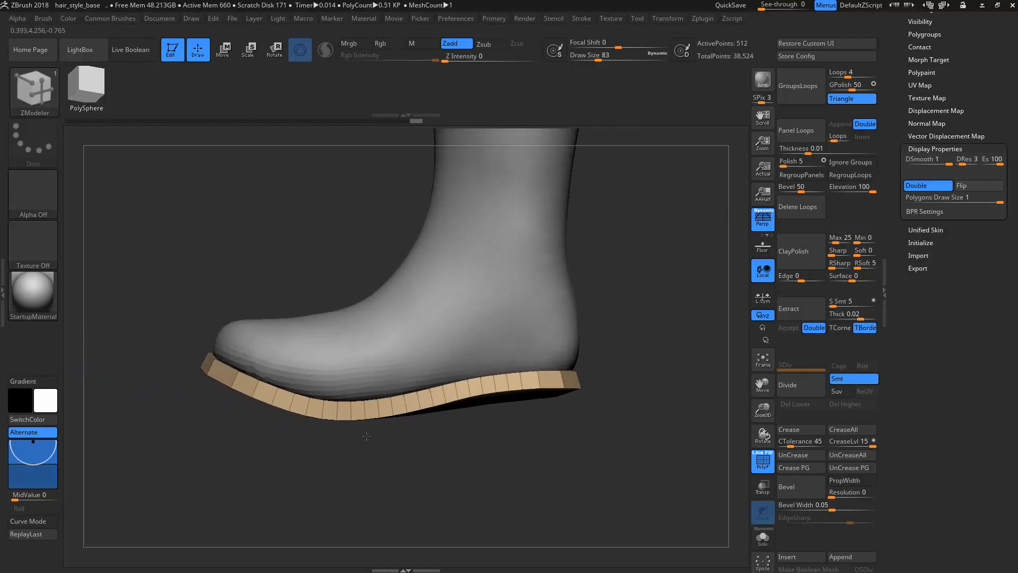
drag(303, 453, 386, 382)
key(ctrl+z)
Step: Push the polyloop around the sole's side outward so the sole extends further beyond the foot
drag(403, 470, 419, 512)
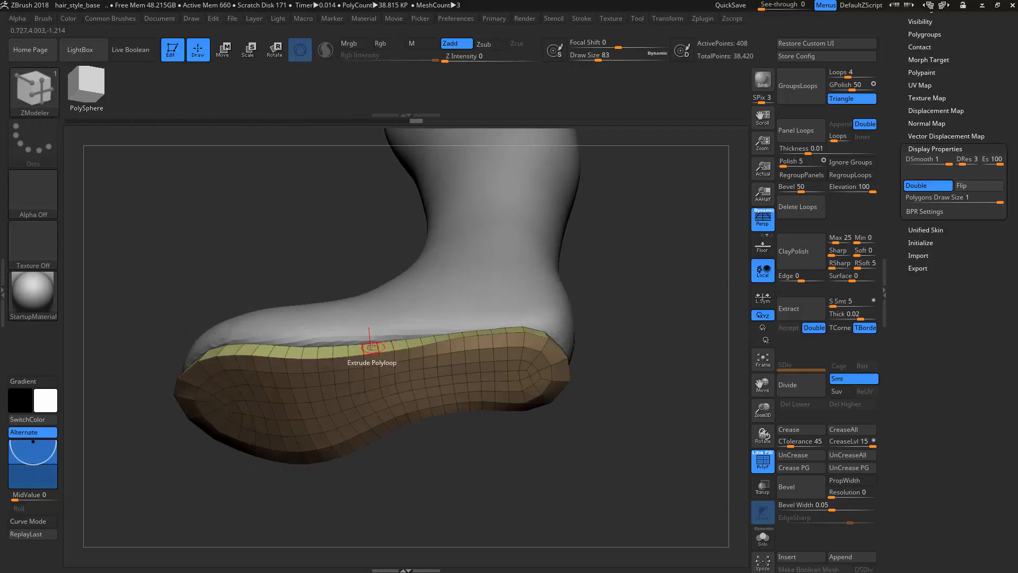
drag(366, 348, 366, 330)
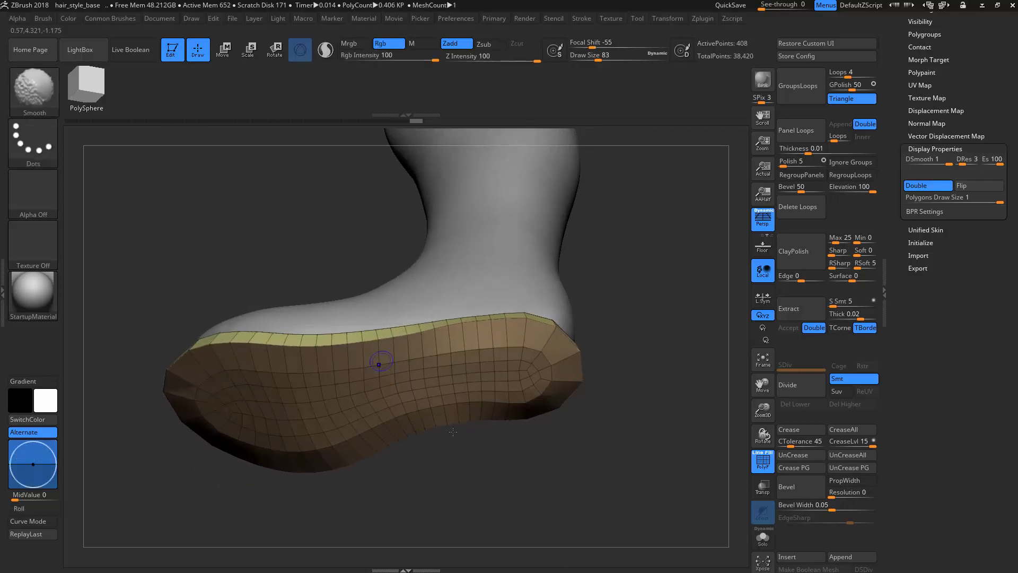
drag(517, 478, 539, 546)
drag(496, 450, 340, 384)
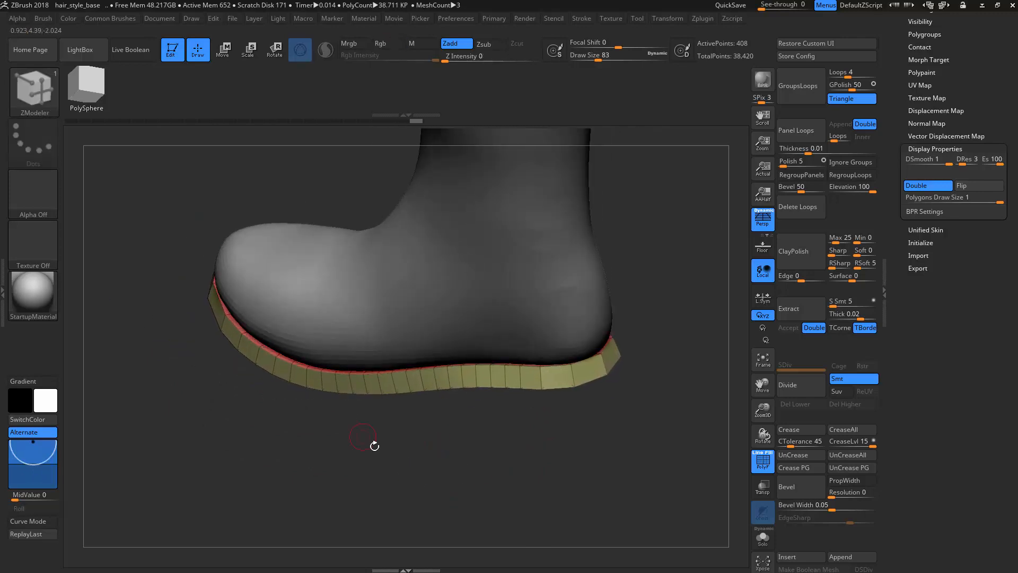
Step: Set the draw size to 286, isolate the sole's bottom polygroup and turn off the polyframe display
mouse_move(374, 446)
mouse_down()
mouse_move(395, 444)
mouse_move(419, 408)
mouse_move(441, 446)
mouse_move(448, 441)
mouse_move(466, 382)
mouse_move(484, 421)
mouse_move(464, 357)
mouse_move(480, 339)
mouse_up()
key(s)
mouse_move(602, 297)
mouse_down()
mouse_move(585, 342)
mouse_move(635, 297)
mouse_up()
ctrl+shift+click(509, 359)
key(shift+f)
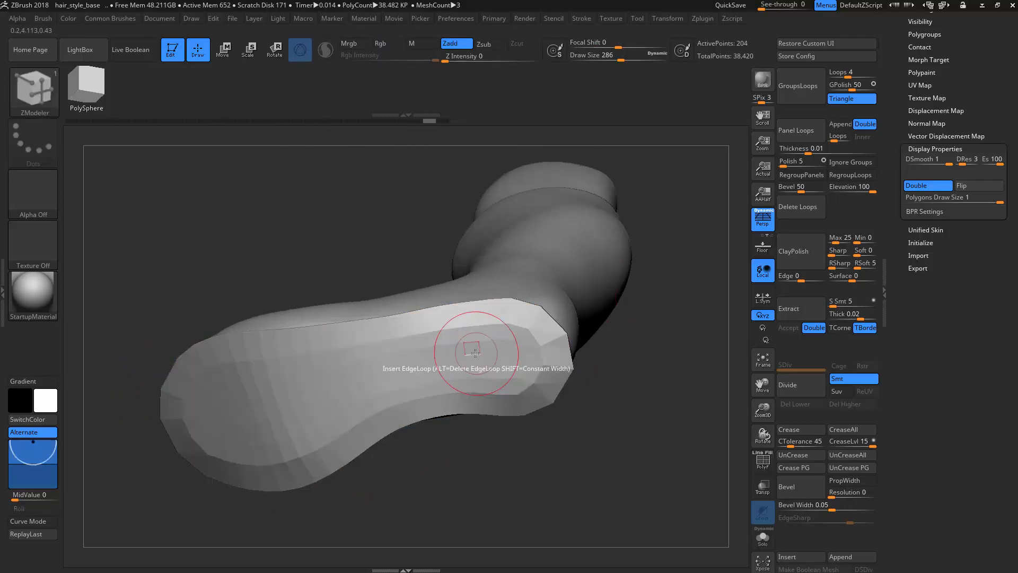
Step: Choose the hPolish brush and flatten the rim of the isolated bottom at draw size 344
key(b)
key(h)
key(p)
key(shift+f)
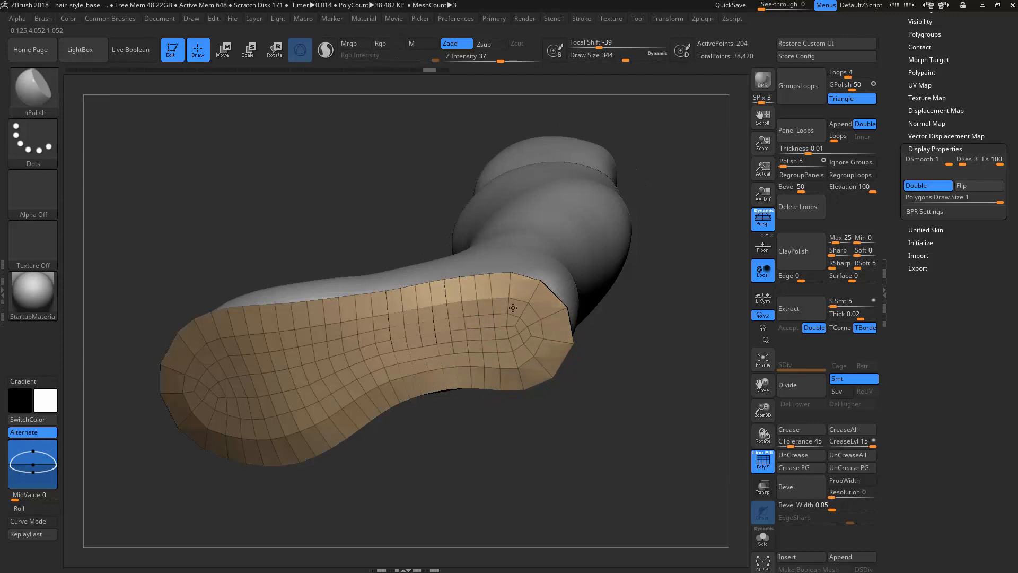
key(shift+f)
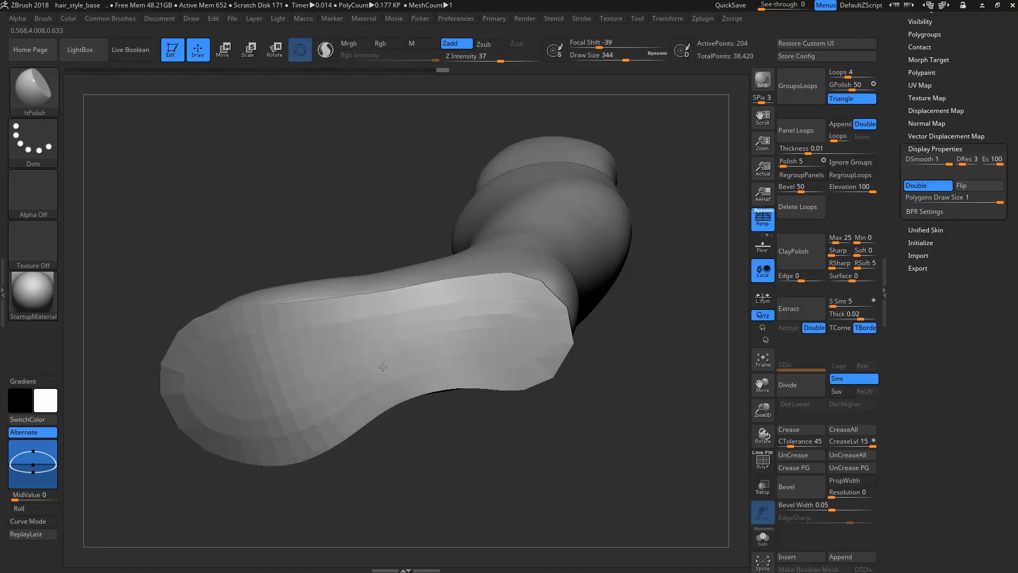
Step: Solo the sole without the leg, with its hidden polygons and polyframe shown again
drag(591, 432, 582, 335)
key(alt+s)
key(alt+s)
key(alt+s)
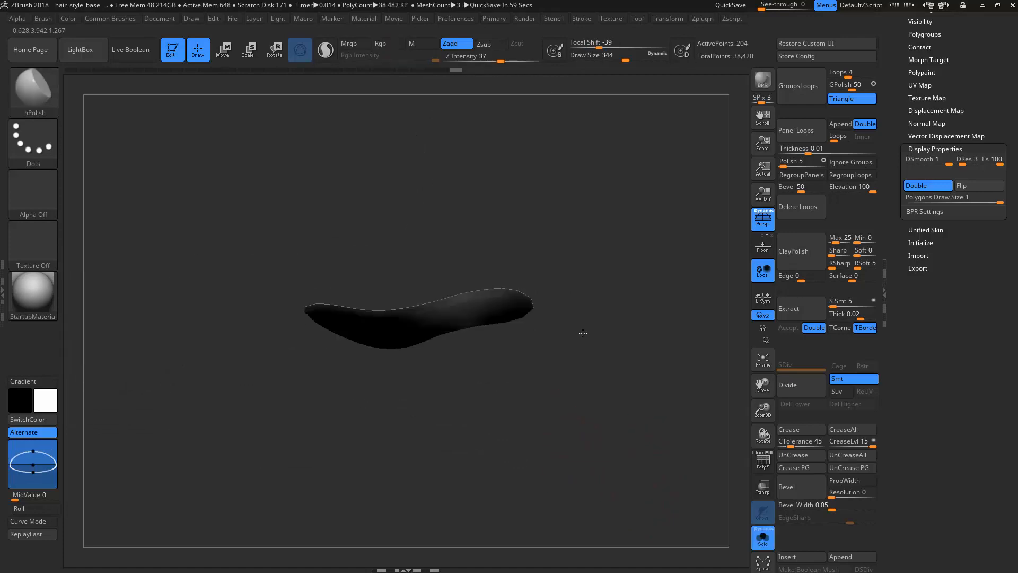
ctrl+shift+click(584, 386)
key(alt+s)
mouse_move(585, 384)
mouse_down()
mouse_move(584, 375)
mouse_move(552, 400)
mouse_move(604, 419)
mouse_move(615, 385)
mouse_up()
key(shift+f)
key(s)
drag(648, 239, 634, 240)
mouse_move(644, 303)
mouse_down()
mouse_move(472, 372)
mouse_move(514, 366)
mouse_move(515, 345)
mouse_up()
alt+drag(589, 321, 591, 366)
key(alt+s)
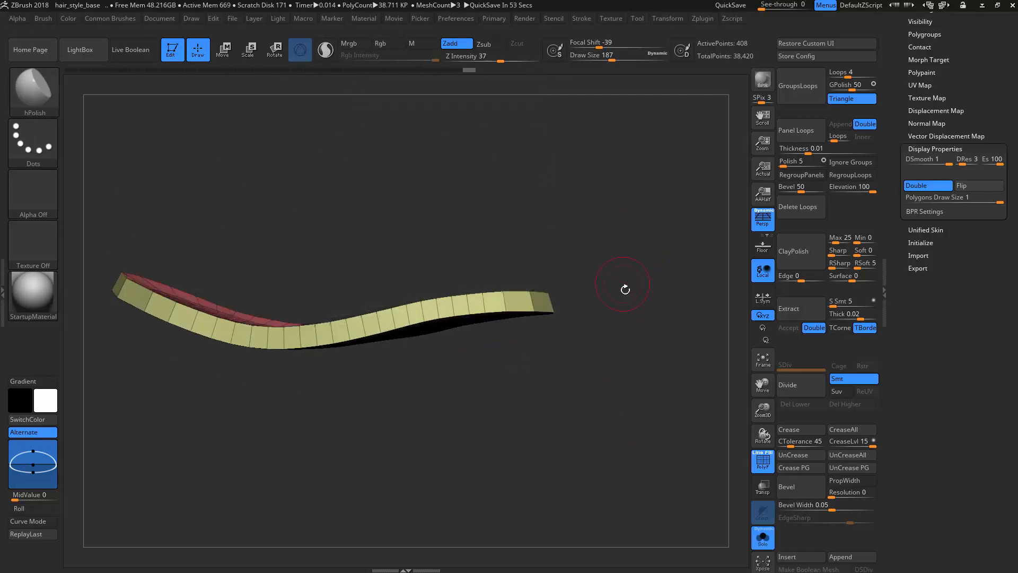
drag(625, 289, 600, 350)
key(w)
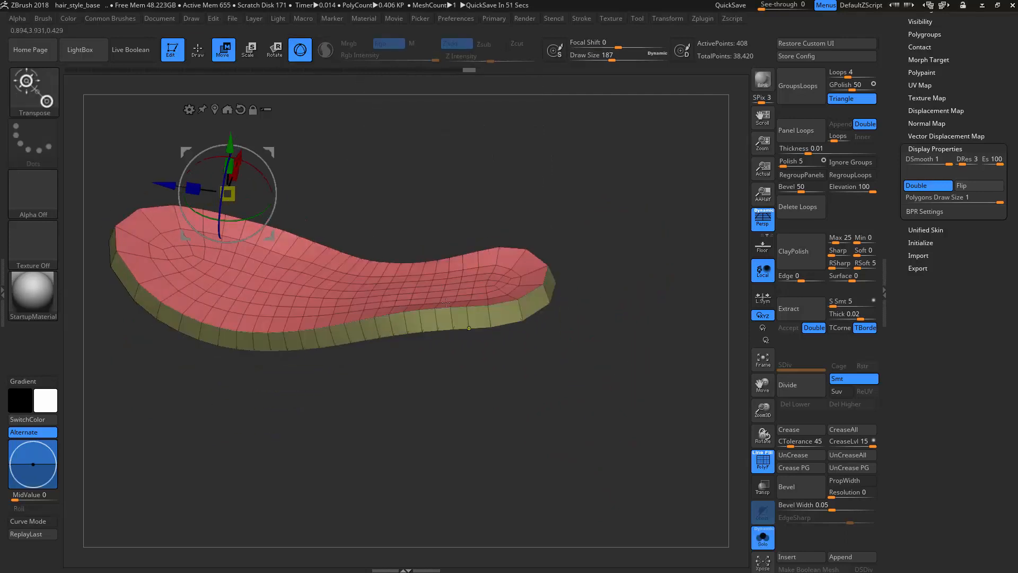
drag(430, 255, 436, 278)
drag(593, 218, 600, 309)
key(q)
Step: Choose the Move brush with draw size 299 and pull the heel corner of the sole outward
key(s)
key(s)
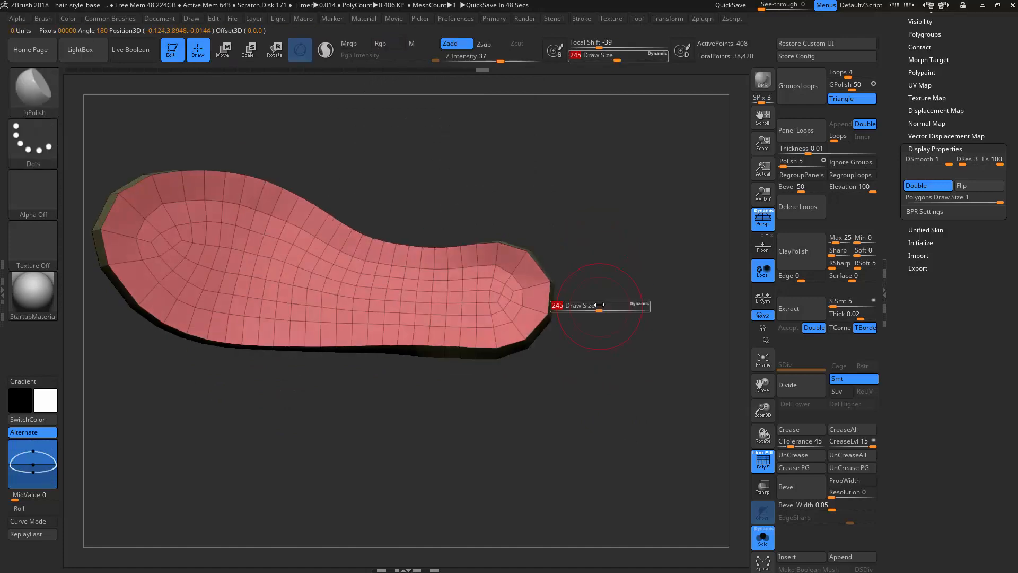
key(b)
key(m)
key(v)
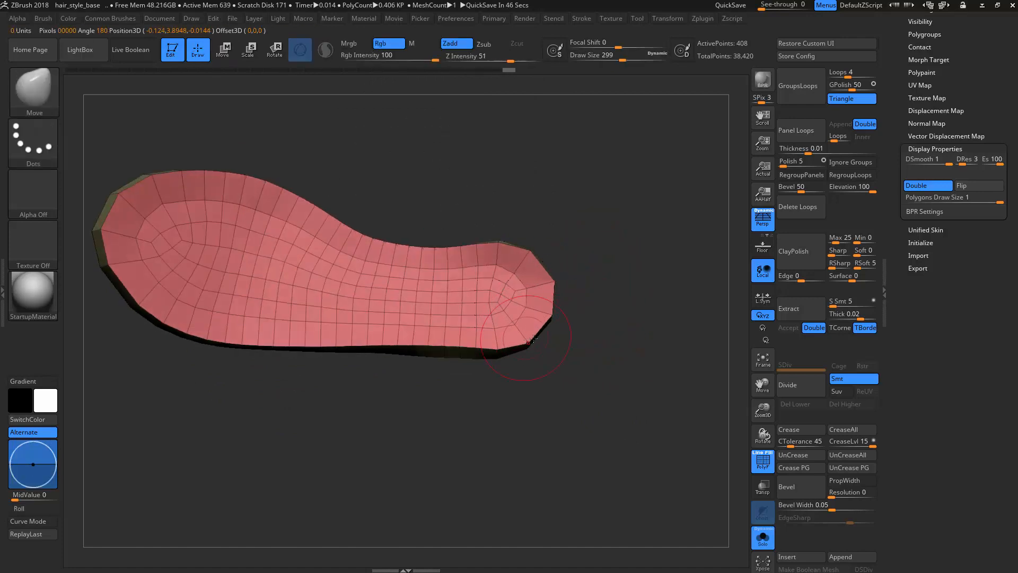
drag(532, 339, 551, 347)
Step: Reshape the sole's outline along its side and forefoot with the Move brush at draw size 393
mouse_move(600, 234)
mouse_down()
mouse_move(500, 247)
mouse_move(573, 255)
mouse_up()
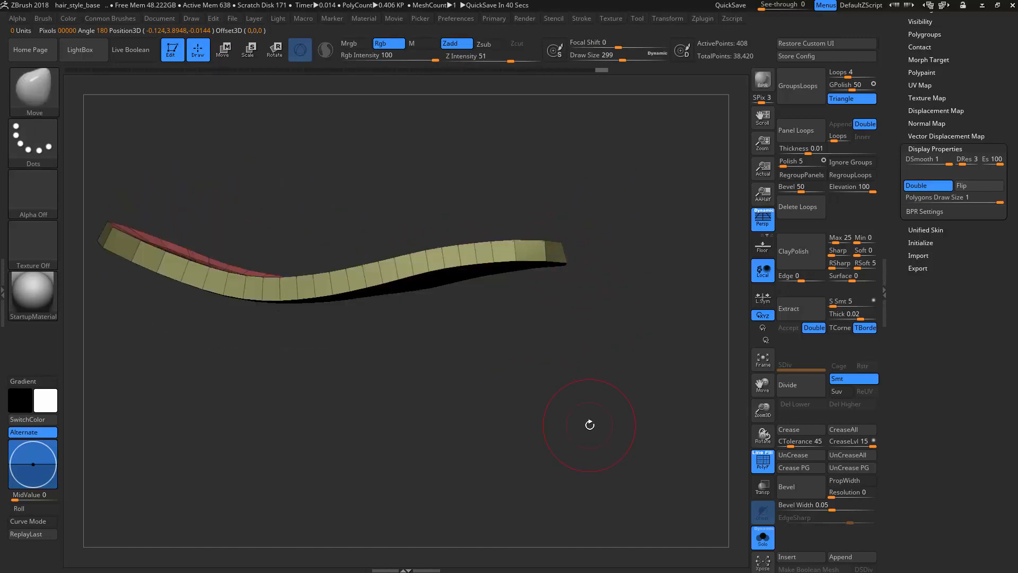
mouse_move(589, 364)
mouse_down()
mouse_move(511, 432)
mouse_move(507, 290)
mouse_up()
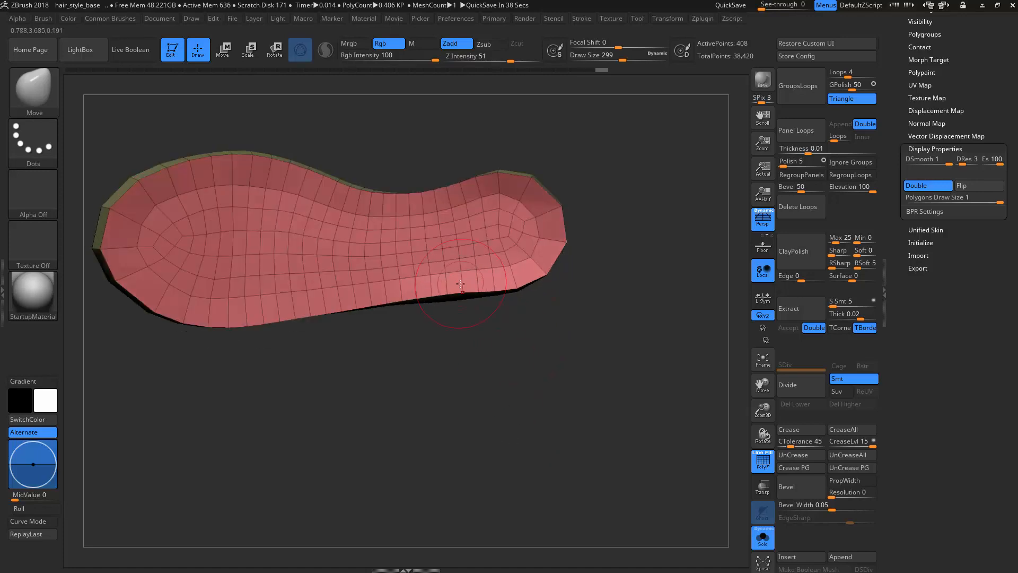
drag(399, 298, 306, 234)
mouse_move(324, 250)
mouse_down()
mouse_move(343, 193)
mouse_move(403, 376)
mouse_move(424, 338)
mouse_up()
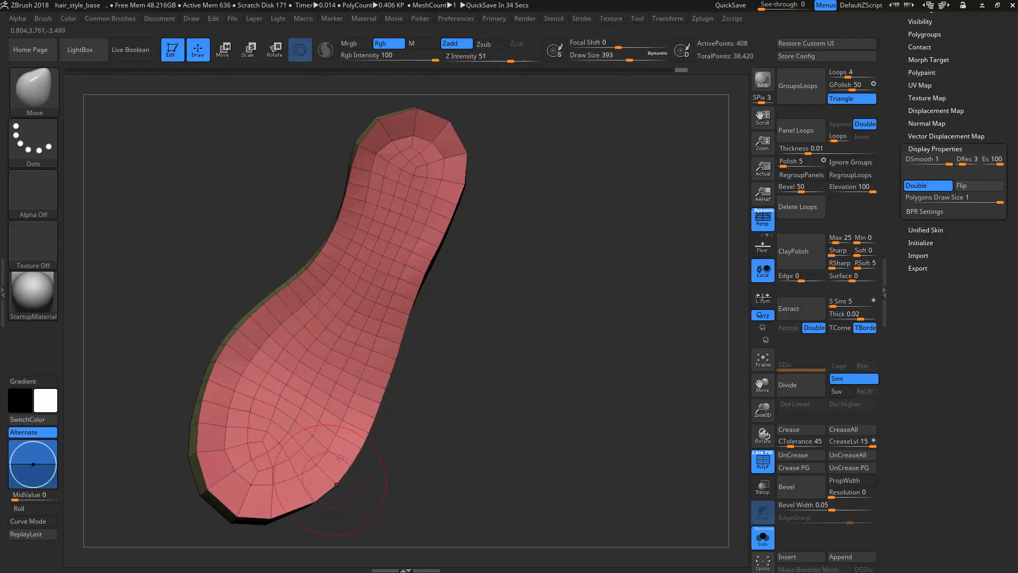
drag(447, 380, 342, 450)
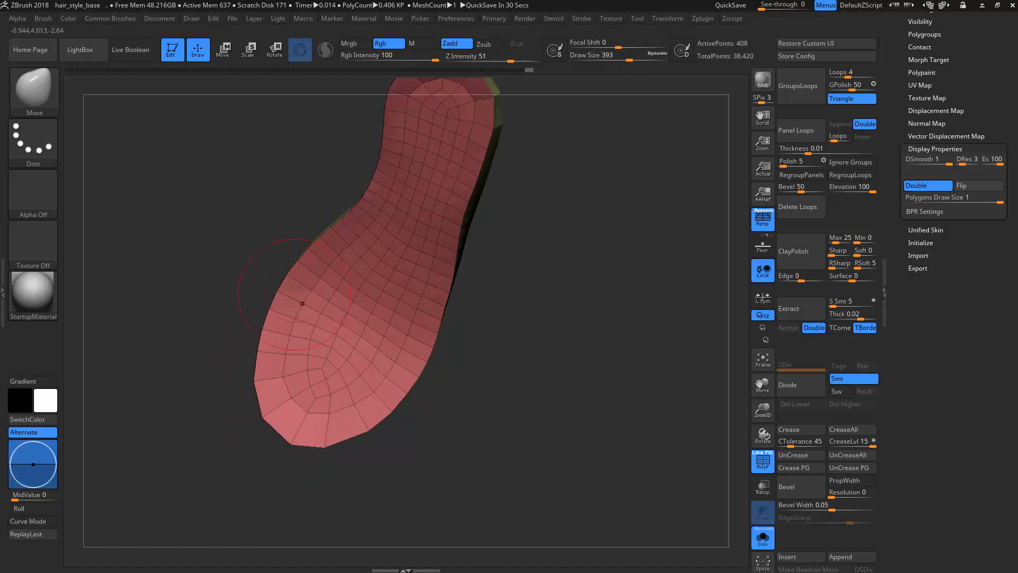
Step: Refine the sole's forefoot and inner edge with the Move brush, and undo the last stroke
mouse_move(299, 285)
mouse_down()
mouse_move(239, 218)
mouse_move(329, 247)
mouse_up()
drag(311, 214, 361, 131)
drag(318, 194, 483, 385)
key(ctrl+shift+s)
mouse_move(491, 371)
mouse_down()
mouse_move(497, 307)
mouse_move(517, 395)
mouse_move(523, 403)
mouse_move(520, 388)
mouse_move(549, 384)
mouse_move(509, 406)
mouse_up()
key(ctrl+z)
Step: Switch to the ZModeler brush and insert supporting edge loops around the sole near its borders
key(b)
key(m)
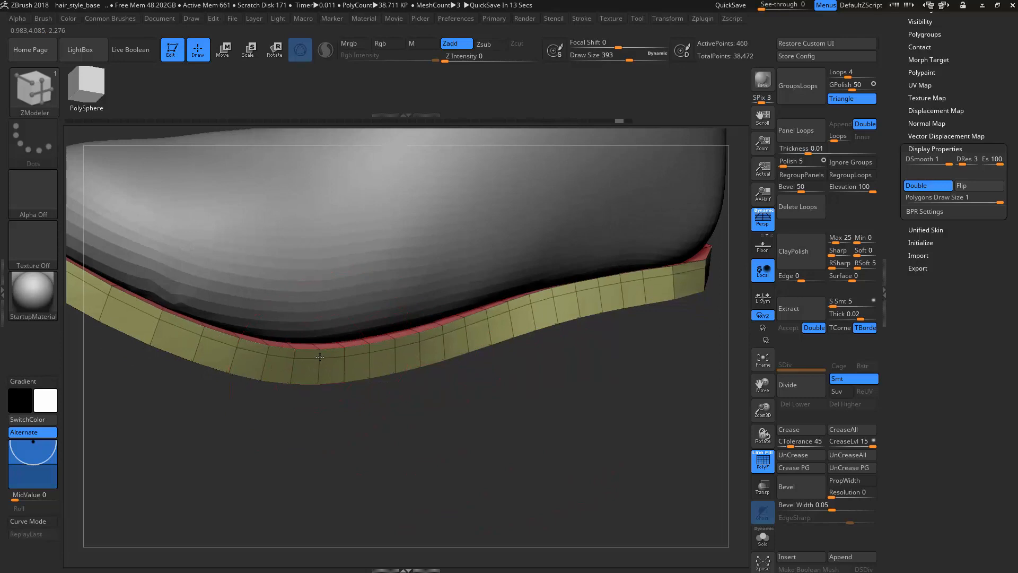
drag(376, 420, 313, 388)
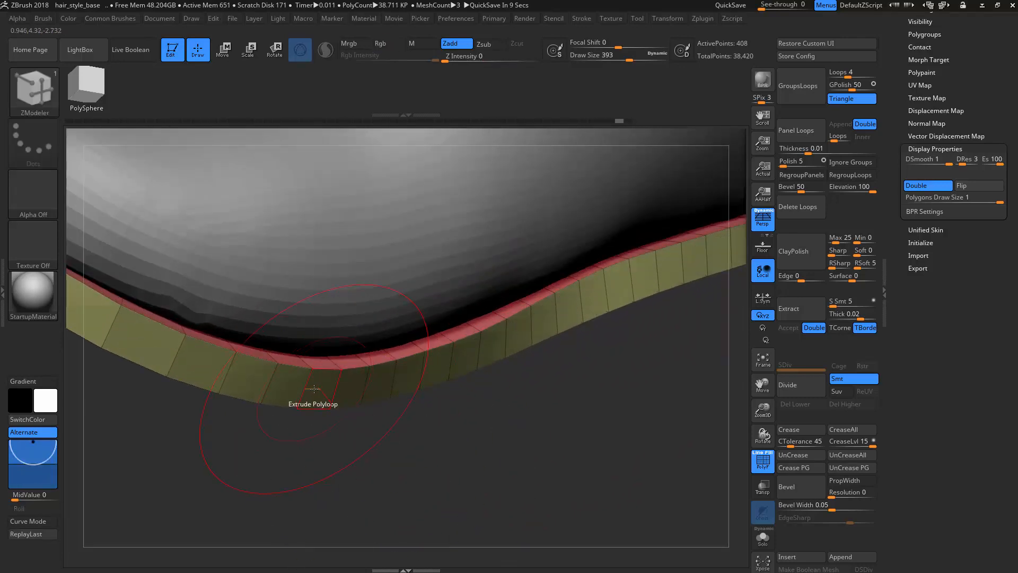
click(313, 389)
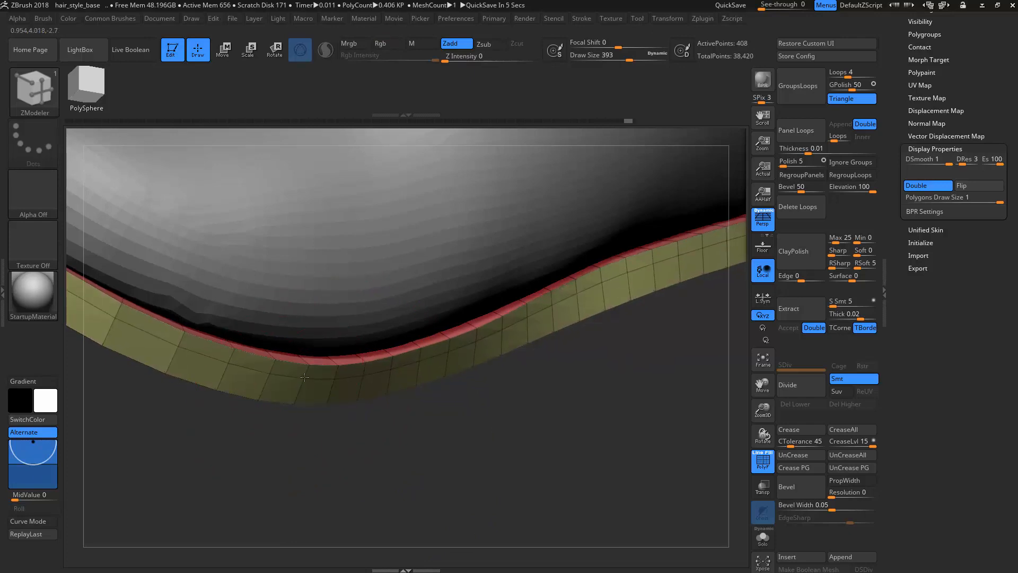
click(278, 382)
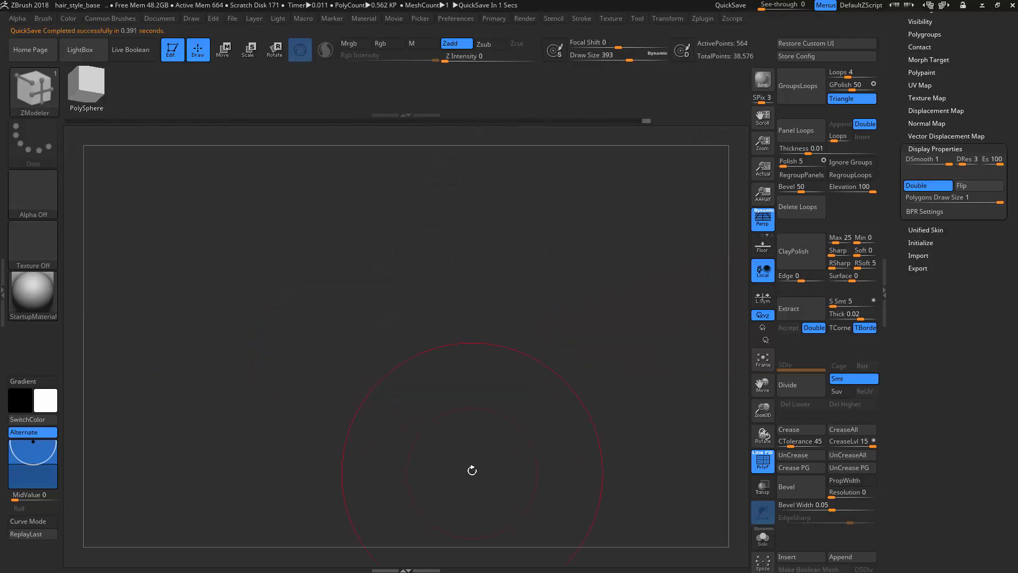
Step: Undo the last edge loop insertions and redo them
alt+drag(471, 470, 387, 268)
key(ctrl+z)
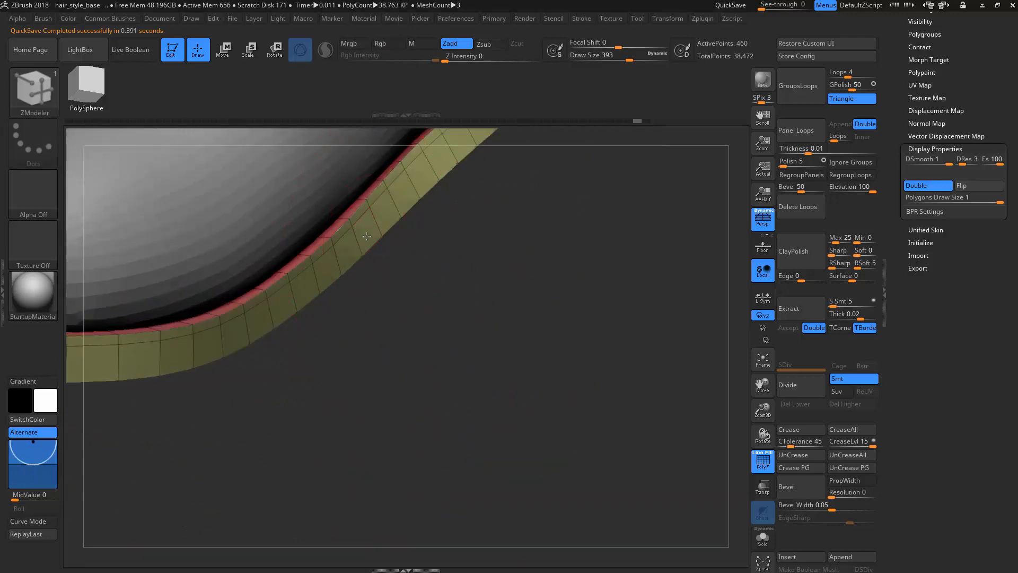
key(ctrl+shift+z)
mouse_move(367, 235)
mouse_down()
mouse_move(317, 166)
mouse_move(433, 251)
mouse_up()
key(b)
key(Escape)
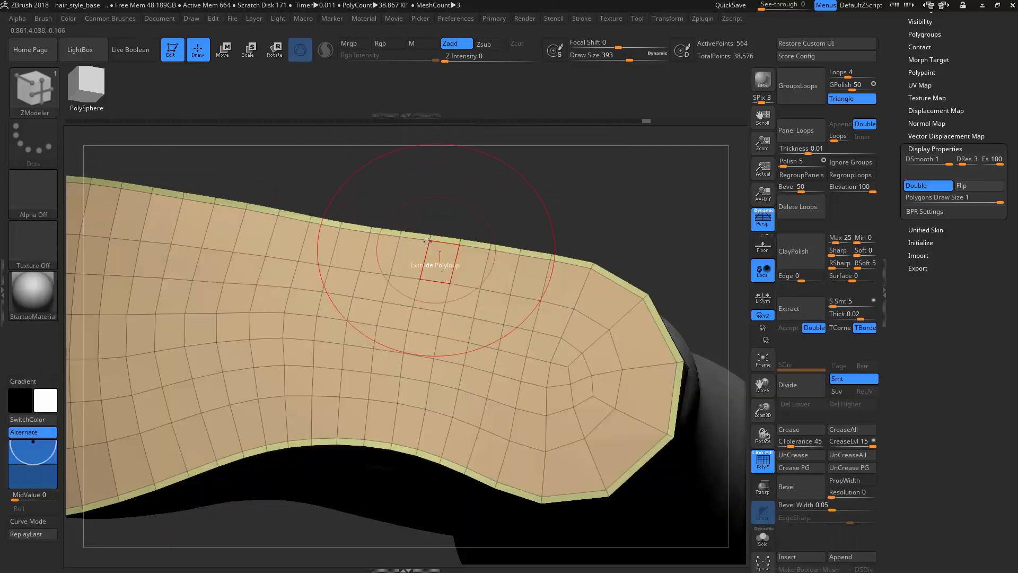
Step: Set the ZModeler edge action to Delete with EdgeLoop Complete, and delete the loop along the underside's border
key(space)
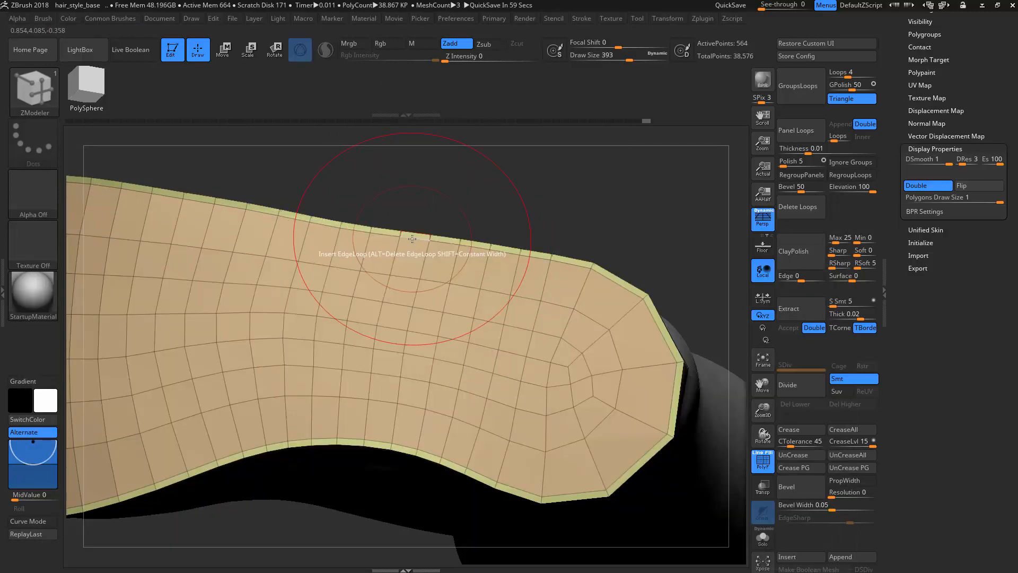
key(space)
click(321, 325)
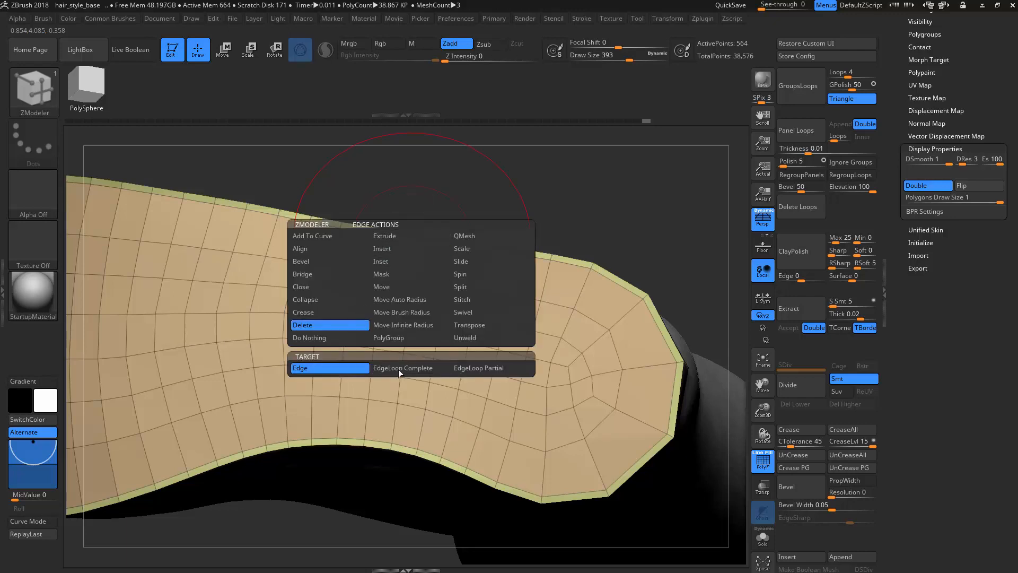
click(399, 368)
click(410, 242)
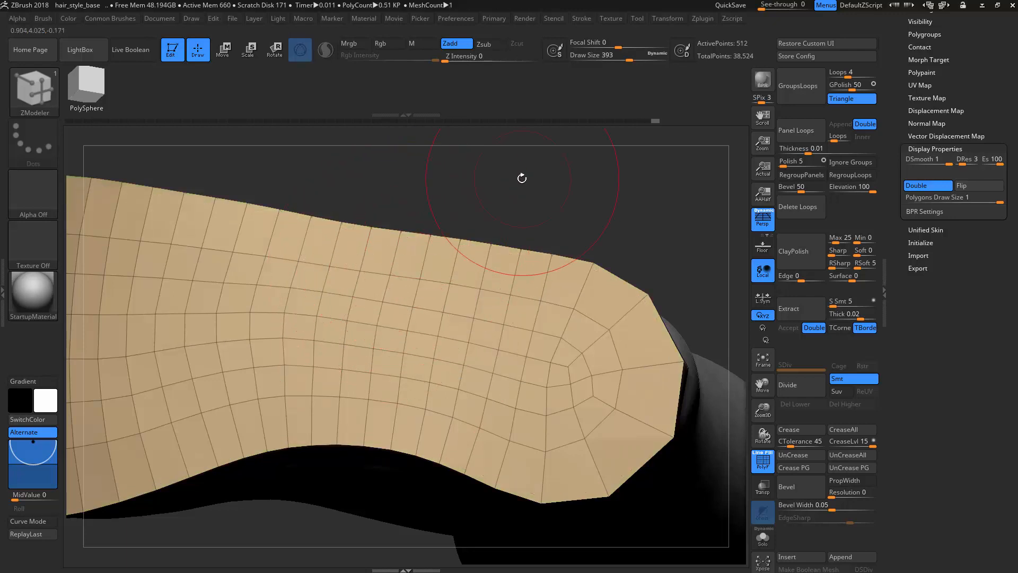
Step: Solo the sole, examine its lower polygroup in isolation from several sides, and show all its polygroups again
drag(523, 177, 462, 321)
ctrl+shift+click(455, 325)
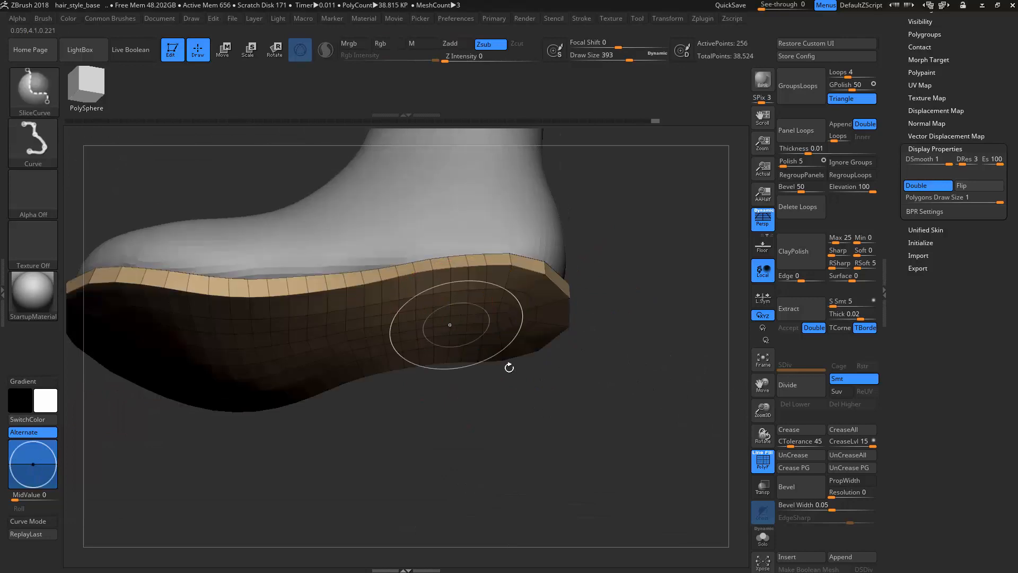
drag(509, 366, 490, 329)
key(alt+s)
drag(522, 384, 592, 343)
drag(667, 357, 666, 294)
ctrl+shift+click(672, 327)
Step: Preview the sole smoothed with Dynamic Subdiv and without polyframe, and return to the low-poly display
key(d)
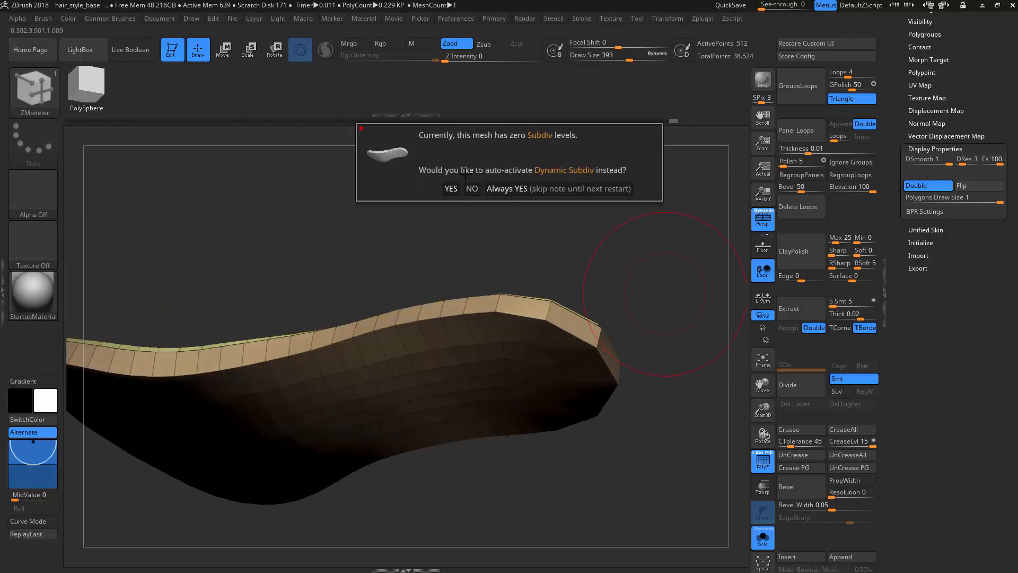
click(450, 188)
drag(637, 238, 652, 260)
key(shift+f)
key(shift+d)
key(shift+f)
Step: Set the ZModeler polygon action to PolyGroup with Polyloop as the target, and regroup the sole's side loop
drag(659, 318, 487, 299)
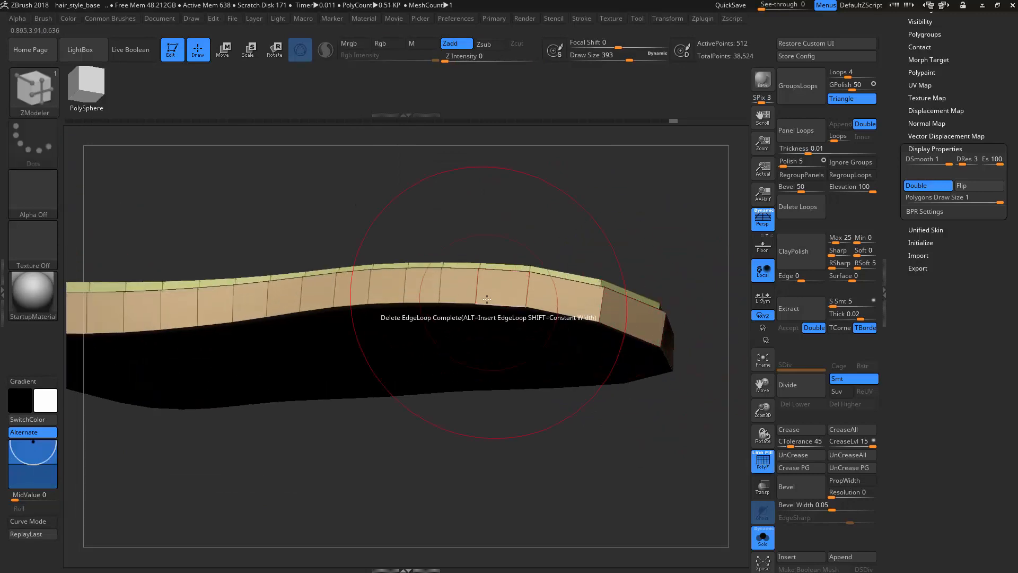
key(space)
click(470, 241)
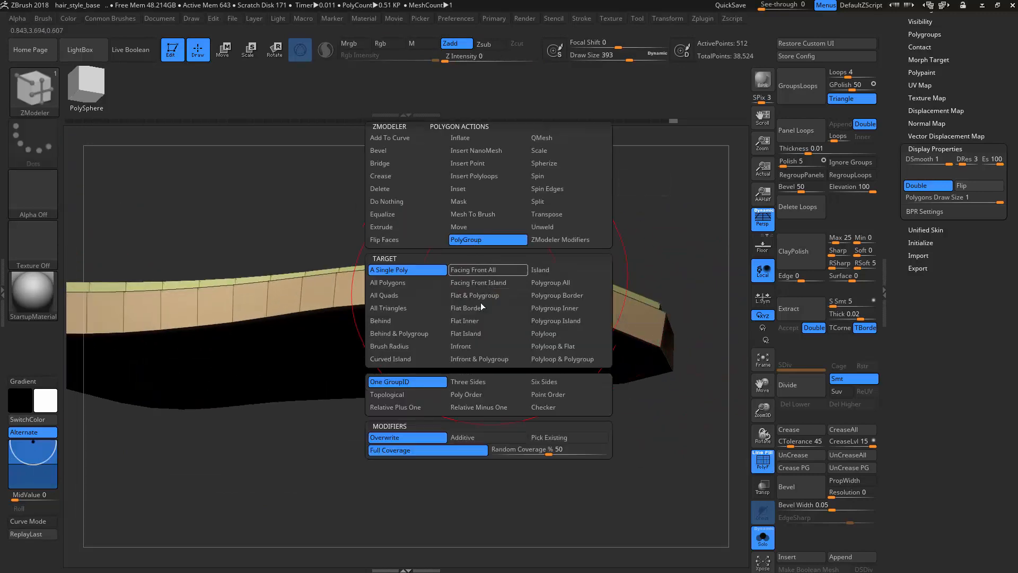
key(space)
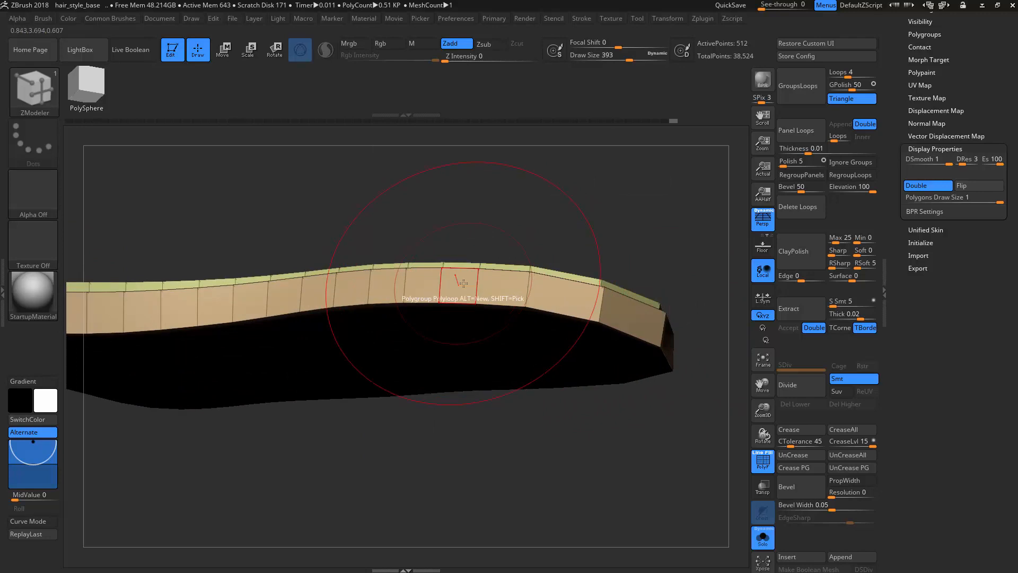
click(464, 284)
Step: Isolate the sole's underside, mask its heel area and give that area its own polygroup
mouse_move(521, 467)
mouse_down()
mouse_move(662, 240)
mouse_move(609, 337)
mouse_move(653, 345)
mouse_move(634, 287)
mouse_move(619, 329)
mouse_move(599, 297)
mouse_up()
ctrl+shift+click(501, 313)
drag(561, 345, 624, 323)
ctrl+drag(616, 223, 550, 384)
mouse_move(623, 186)
ctrl+mouse_down()
mouse_move(390, 486)
mouse_move(363, 490)
ctrl+mouse_up()
mouse_move(483, 516)
alt+mouse_down()
mouse_move(513, 428)
mouse_move(516, 495)
alt+mouse_up()
alt+drag(531, 398, 525, 339)
Step: Set the ZModeler polygon action to Extrude with Polygroup All as the target, and extrude the heel area downward into a block
key(ctrl+shift+z)
key(ctrl+shift+z)
right_click(397, 298)
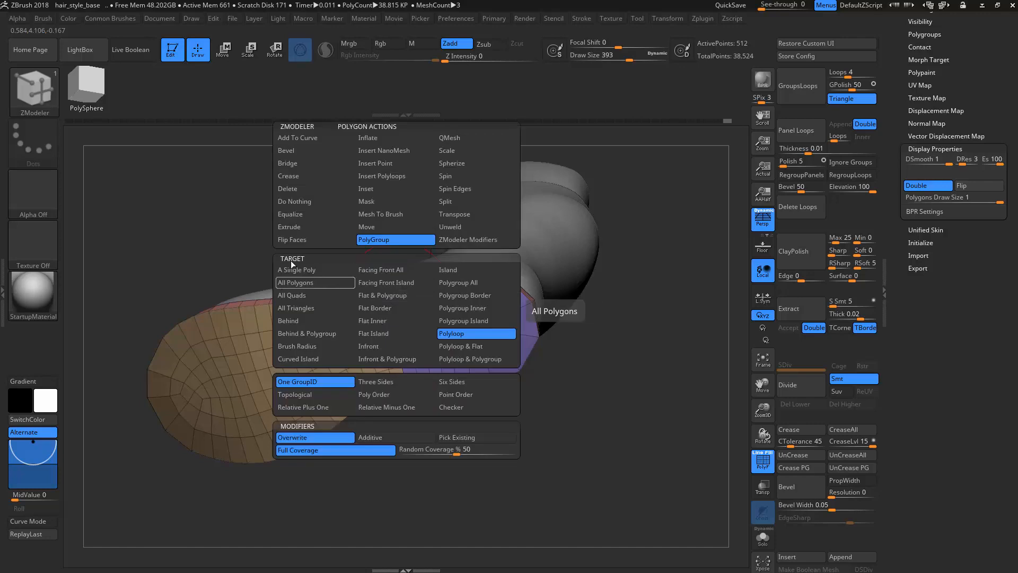
click(315, 226)
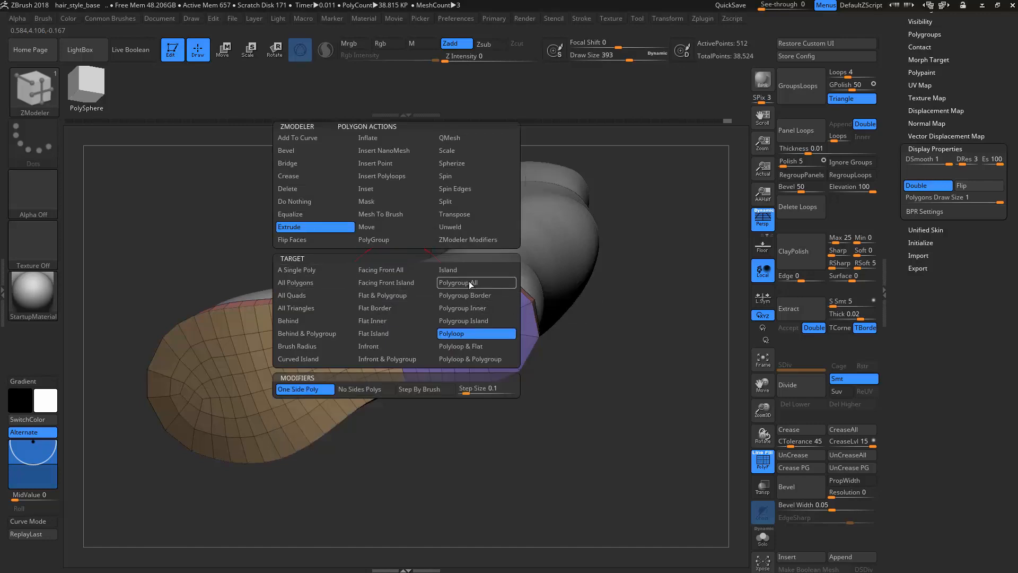
click(469, 284)
drag(546, 350, 514, 397)
drag(398, 309, 418, 402)
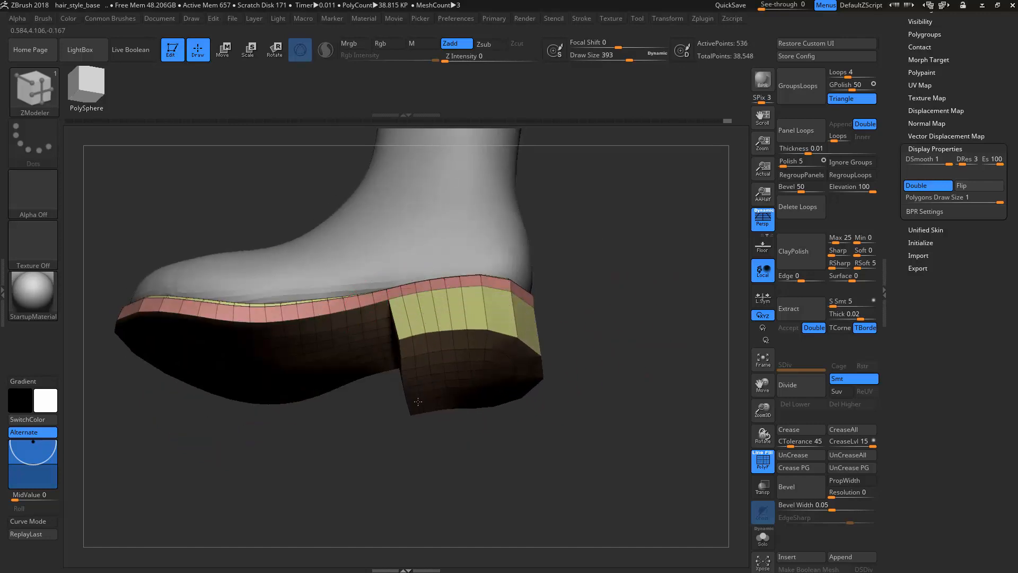
drag(551, 396, 477, 425)
key(ctrl+z)
drag(395, 344, 527, 415)
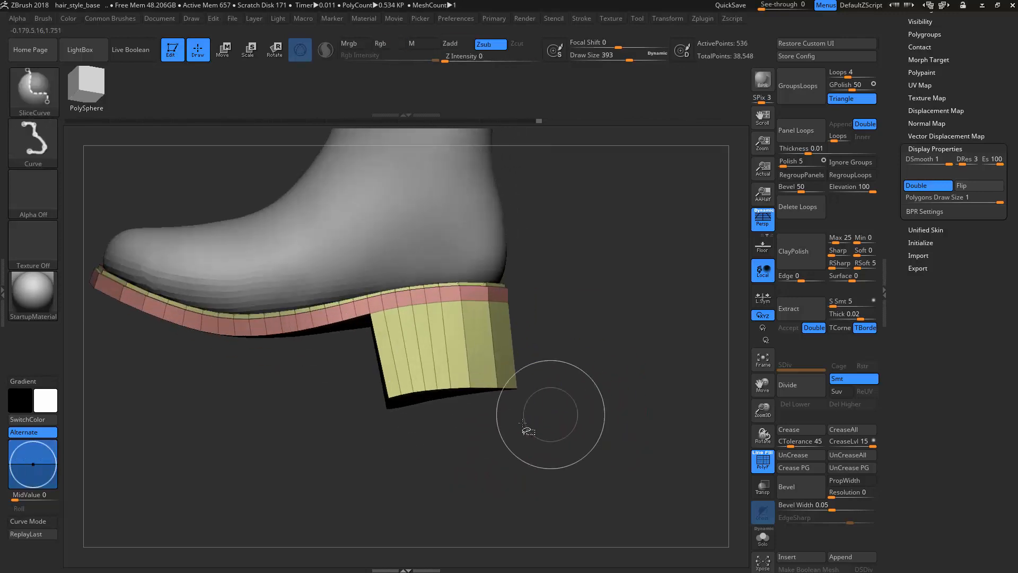
Step: Flatten the bottom of the extruded heel with a horizontal ClipCurve cut
key(b)
key(c)
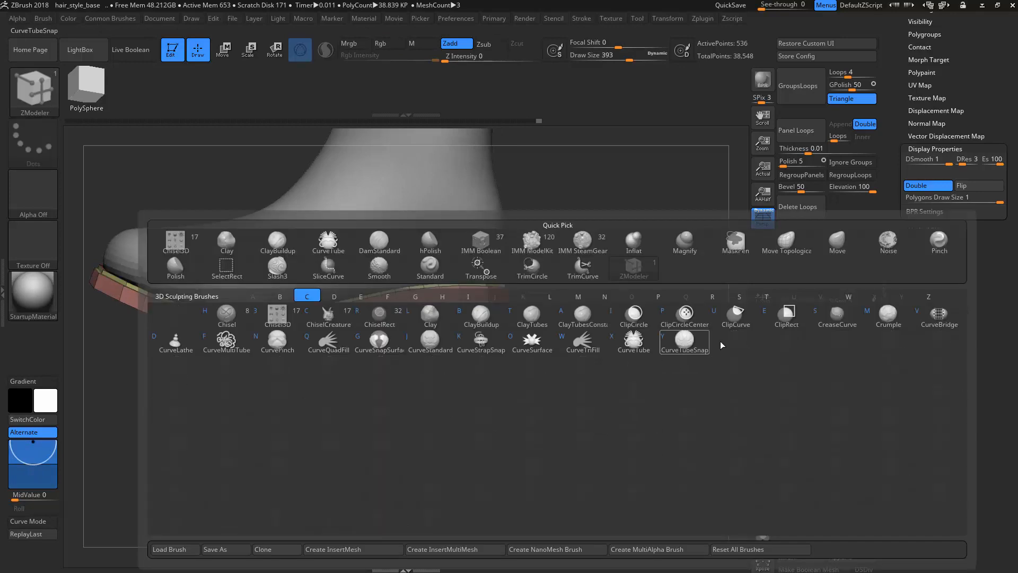
click(740, 322)
click(703, 344)
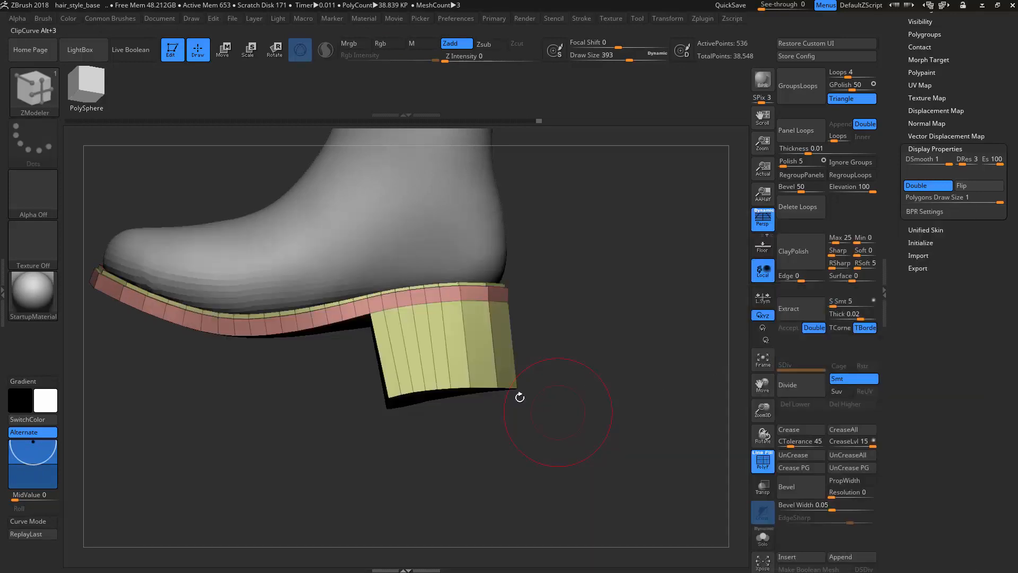
ctrl+shift+drag(521, 395, 158, 375)
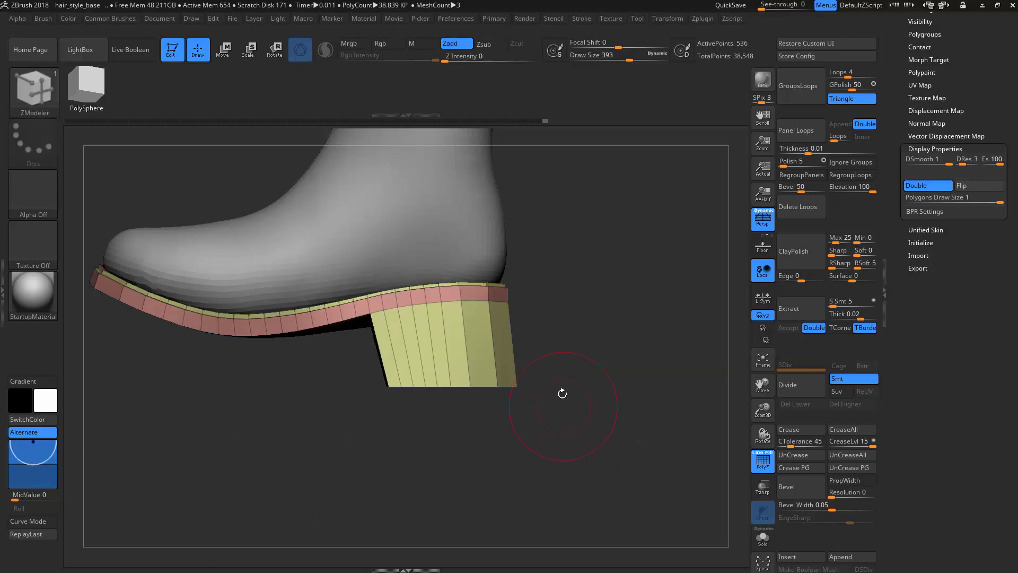
drag(584, 341, 480, 318)
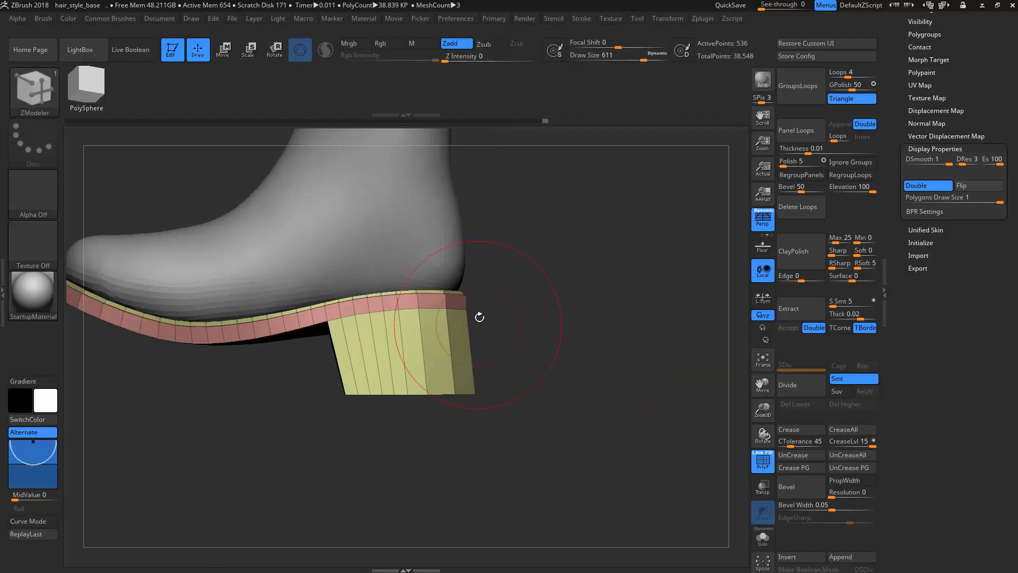
Step: Isolate the underside, give the heel's bottom face a polygroup separate from the forefoot's, and show the whole sole again
drag(482, 412, 533, 419)
ctrl+shift+click(405, 402)
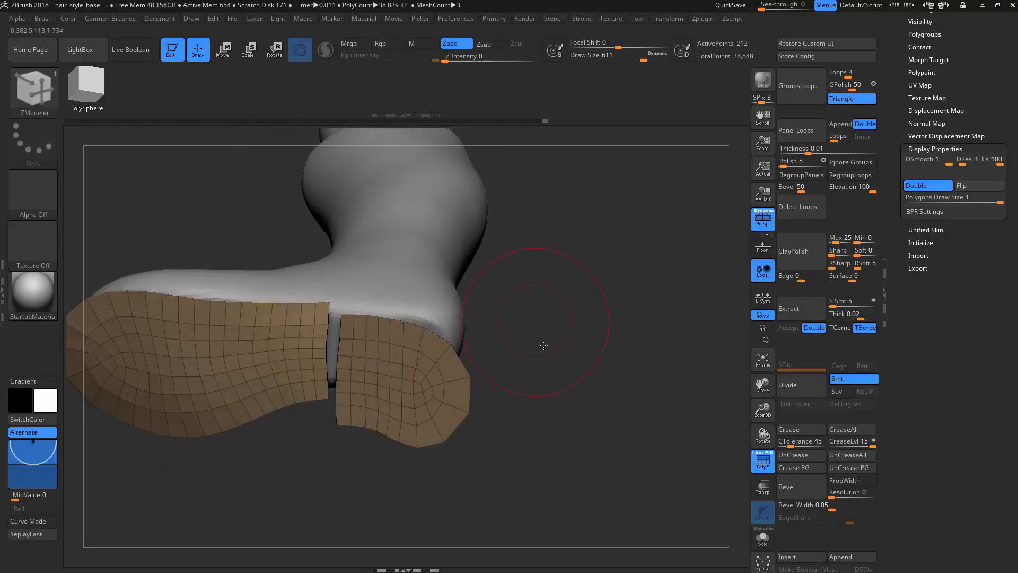
mouse_move(541, 345)
mouse_down()
mouse_move(541, 263)
mouse_move(542, 368)
mouse_move(566, 278)
mouse_move(562, 247)
mouse_up()
key(space)
click(514, 135)
ctrl+shift+click(549, 323)
Step: Mask everything except the heel's bottom polygroup and reduce the brush's draw size
key(w)
ctrl+click(405, 379)
key(q)
key(s)
drag(550, 275, 543, 275)
drag(514, 337, 450, 363)
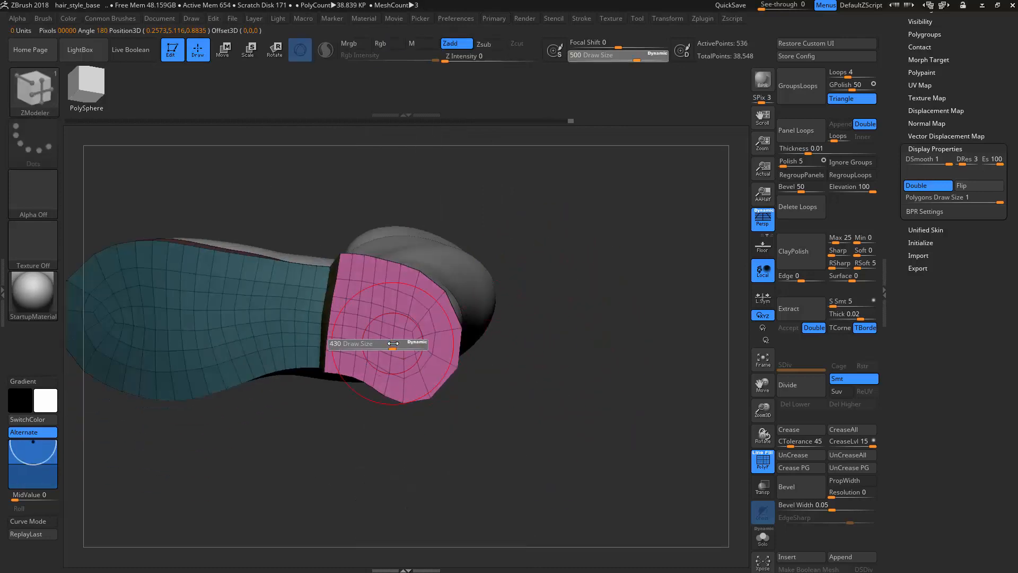
Step: Narrow the outline of the heel's bottom face with a large Move brush, pulling its sides inward
key(b)
key(m)
key(v)
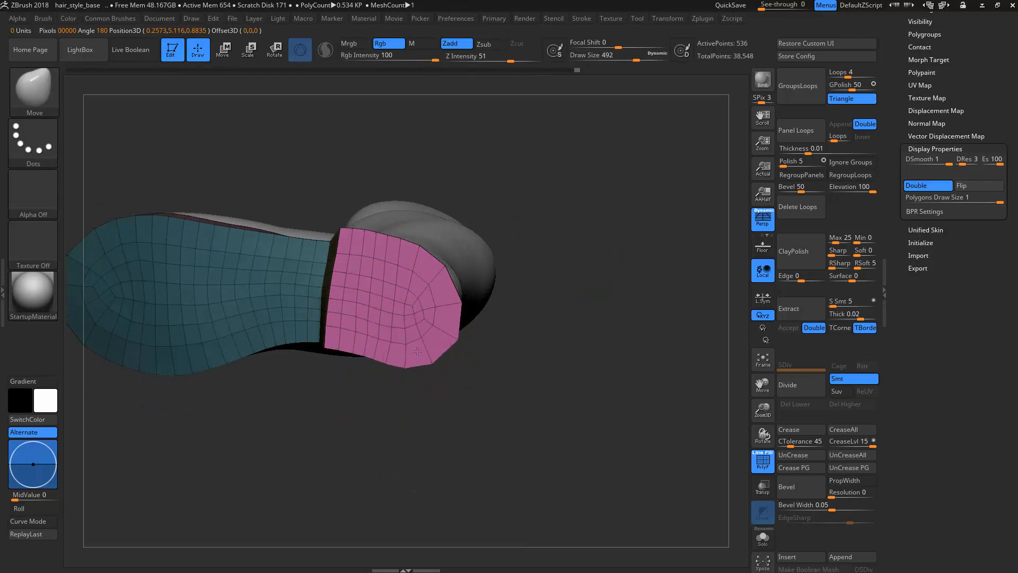
mouse_move(529, 329)
mouse_down()
mouse_move(555, 427)
mouse_move(530, 412)
mouse_up()
key(s)
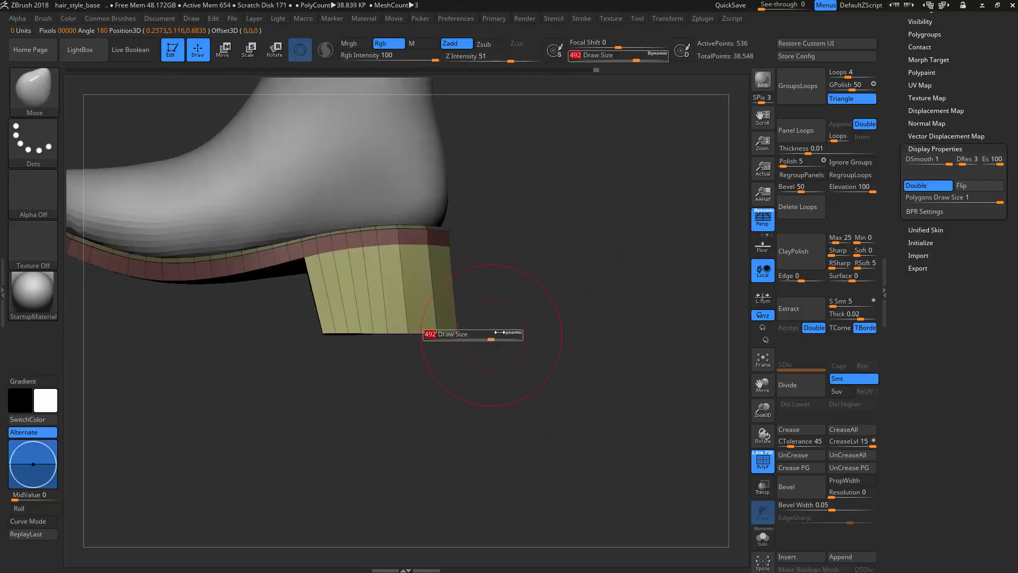
drag(428, 330, 428, 331)
drag(578, 354, 366, 348)
mouse_move(505, 366)
mouse_down()
mouse_move(470, 374)
mouse_move(507, 403)
mouse_move(444, 421)
mouse_move(450, 451)
mouse_up()
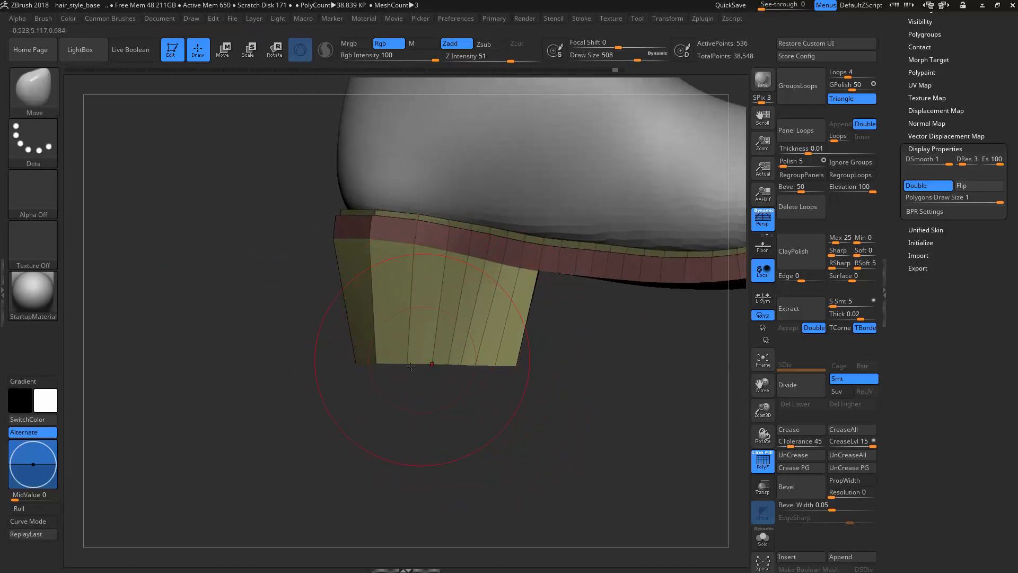
mouse_move(455, 427)
mouse_down()
mouse_move(523, 302)
mouse_move(578, 228)
mouse_move(513, 110)
mouse_up()
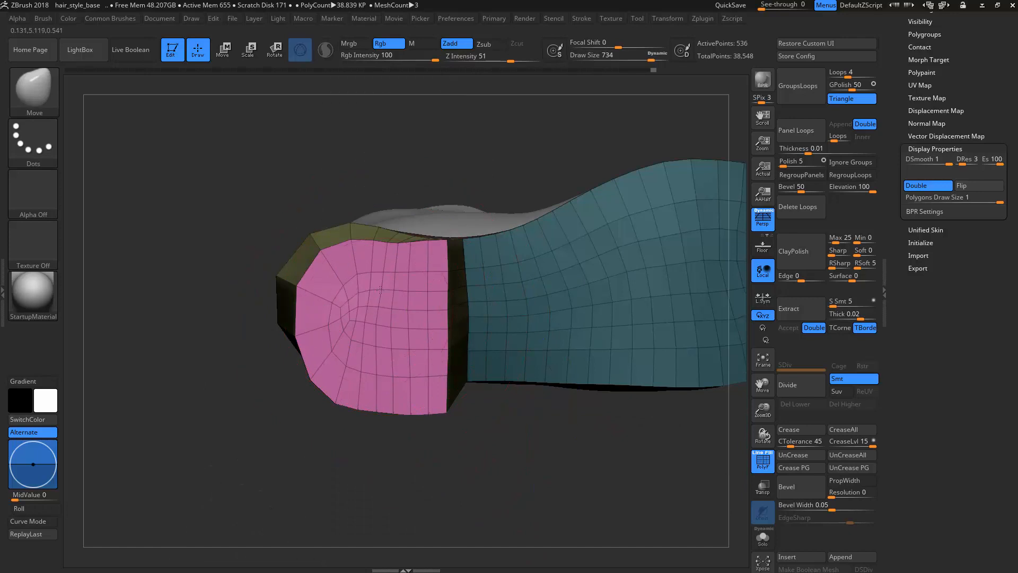
drag(380, 289, 382, 275)
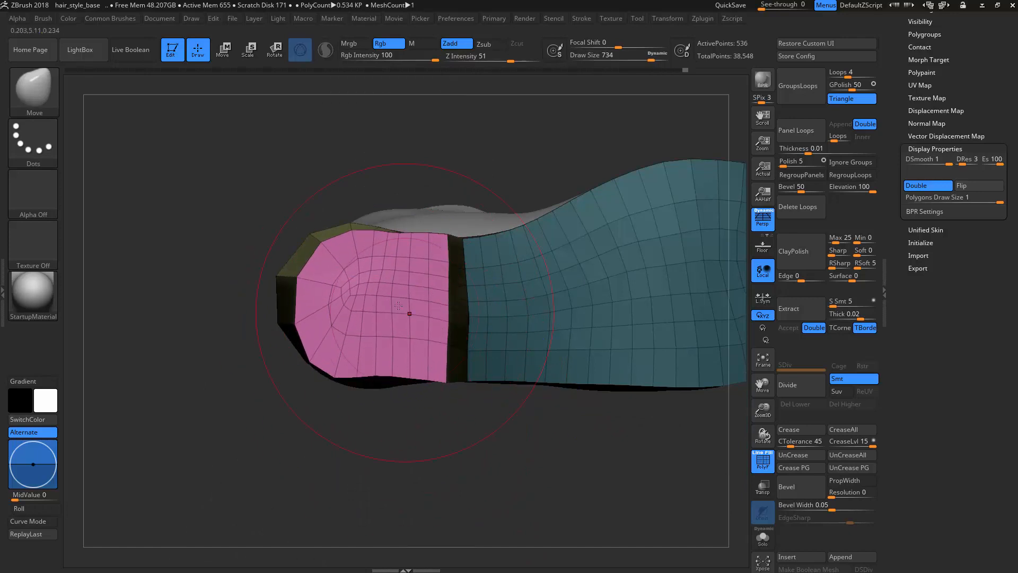
mouse_move(443, 440)
mouse_down()
mouse_move(416, 318)
mouse_move(456, 288)
mouse_move(455, 324)
mouse_up()
Step: Keep only the heel's bottom face unmasked and adjust it with the transform gizmo to taper the heel
key(w)
key(r)
ctrl+click(419, 357)
mouse_move(352, 368)
mouse_down()
mouse_move(359, 357)
mouse_move(347, 378)
mouse_up()
mouse_move(456, 239)
mouse_down()
mouse_move(462, 398)
mouse_move(430, 348)
mouse_move(400, 356)
mouse_up()
key(q)
Step: Refine the contour of the heel's bottom face with a smaller Move brush
mouse_move(260, 501)
alt+mouse_down()
mouse_move(314, 425)
mouse_move(334, 463)
alt+mouse_up()
key(s)
drag(478, 319, 471, 321)
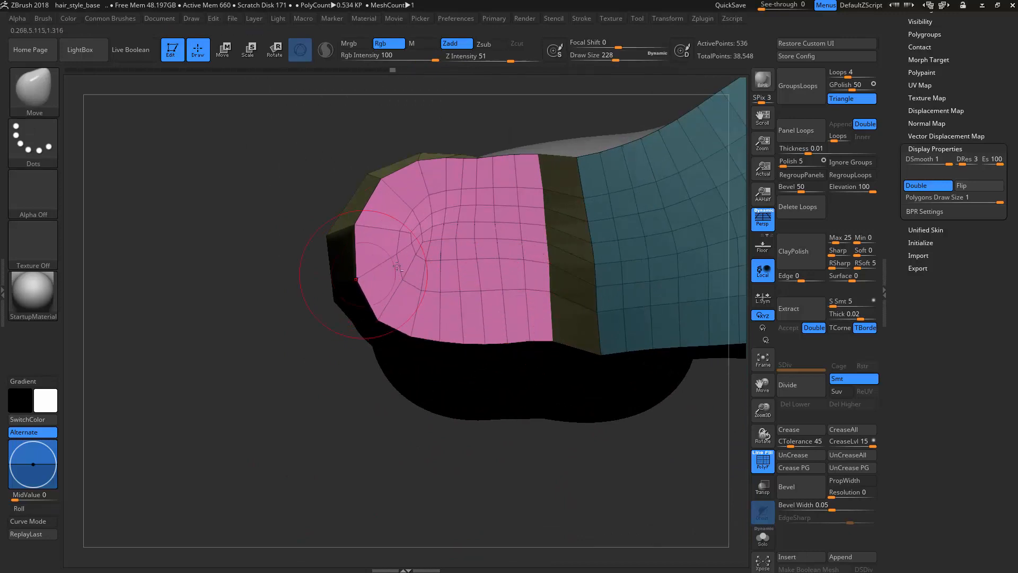
alt+right_drag(396, 266, 420, 344)
key([)
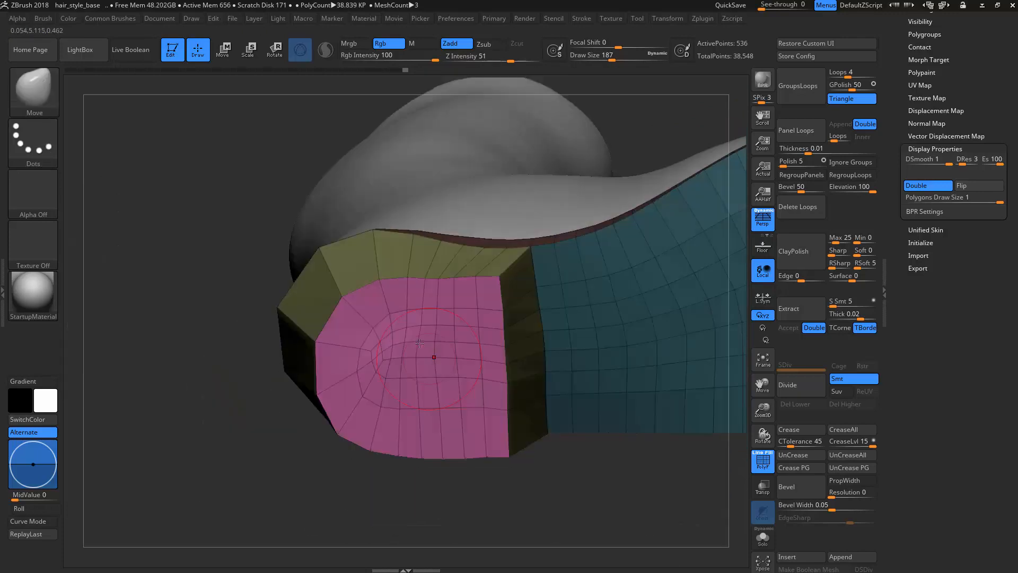
Step: Level the tapered heel's bottom with another horizontal ClipCurve cut
key(b)
key(h)
key(p)
right_drag(423, 388, 444, 513)
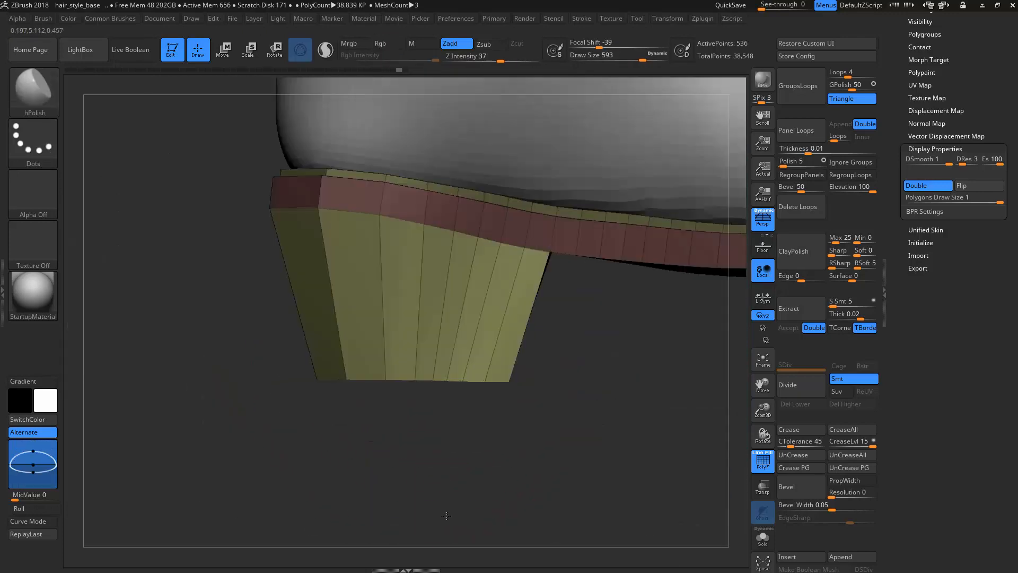
right_drag(537, 448, 578, 419)
mouse_move(582, 387)
ctrl+shift+mouse_down()
mouse_move(206, 384)
mouse_move(220, 364)
ctrl+shift+mouse_up()
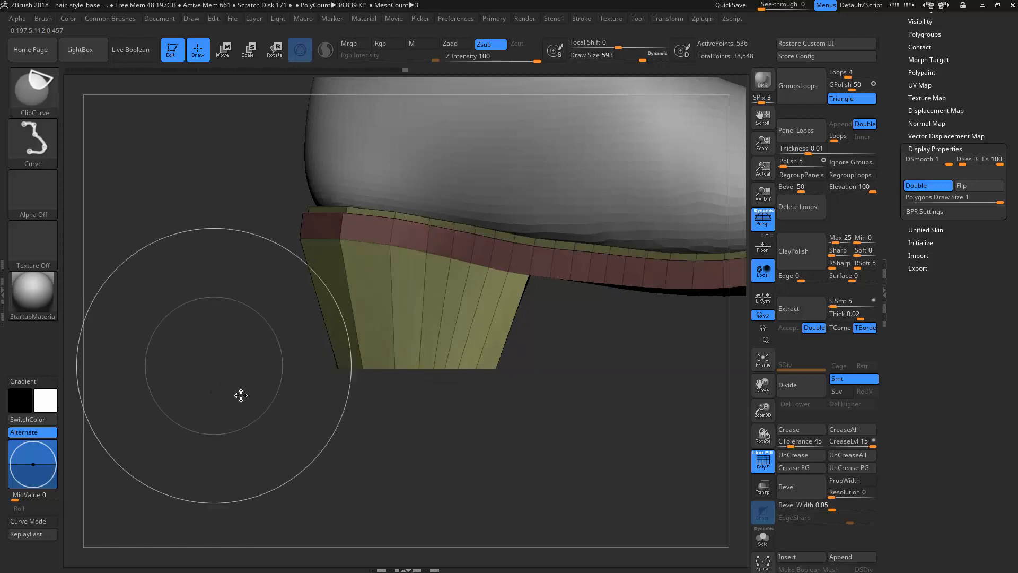
Step: Even out the polygons on the heel's bottom face using the Move brush and smoothing
mouse_move(306, 431)
right_down()
mouse_move(325, 441)
mouse_move(411, 367)
mouse_move(389, 333)
right_up()
key(s)
drag(366, 335, 361, 335)
key(b)
key(m)
key(v)
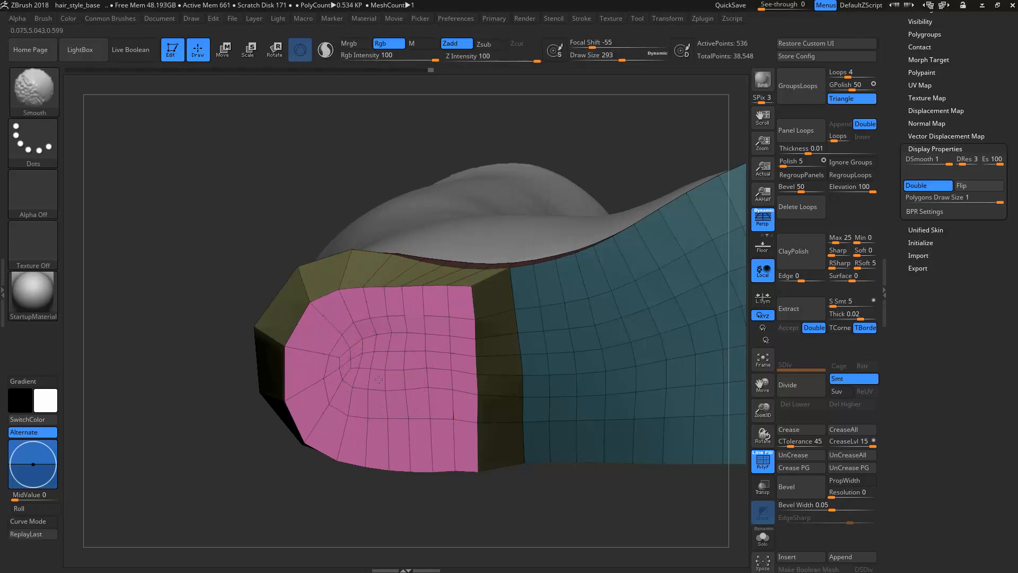
shift+drag(391, 385, 425, 424)
Step: Adjust the heel's bottom with the move gizmo, clear the mask and return to draw mode
right_drag(403, 456, 266, 536)
mouse_move(328, 472)
alt+right_down()
mouse_move(265, 467)
mouse_move(418, 489)
alt+right_up()
key(w)
drag(330, 505, 340, 486)
mouse_move(398, 419)
mouse_down()
mouse_move(407, 419)
mouse_move(352, 429)
mouse_move(387, 422)
mouse_up()
key(q)
mouse_move(484, 431)
alt+mouse_down()
mouse_move(416, 484)
mouse_move(406, 477)
mouse_move(457, 445)
mouse_move(460, 343)
mouse_move(407, 415)
mouse_move(482, 504)
mouse_move(434, 462)
mouse_move(451, 394)
mouse_move(457, 375)
mouse_move(531, 344)
alt+mouse_up()
Step: Isolate the sole's front underside and mask its forefoot area with a rectangular selection
ctrl+shift+click(421, 277)
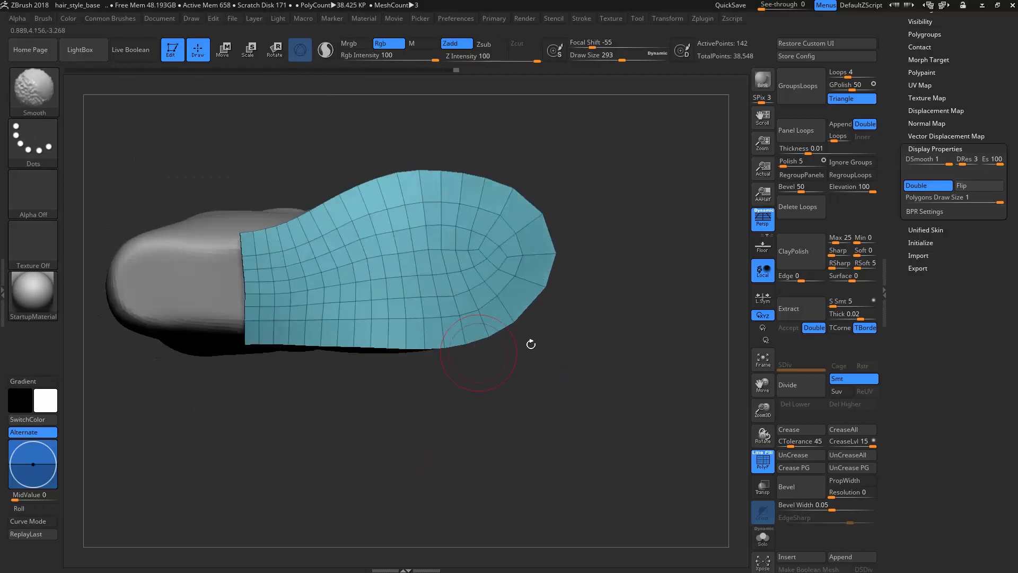
alt+drag(600, 248, 575, 297)
ctrl+drag(606, 151, 338, 500)
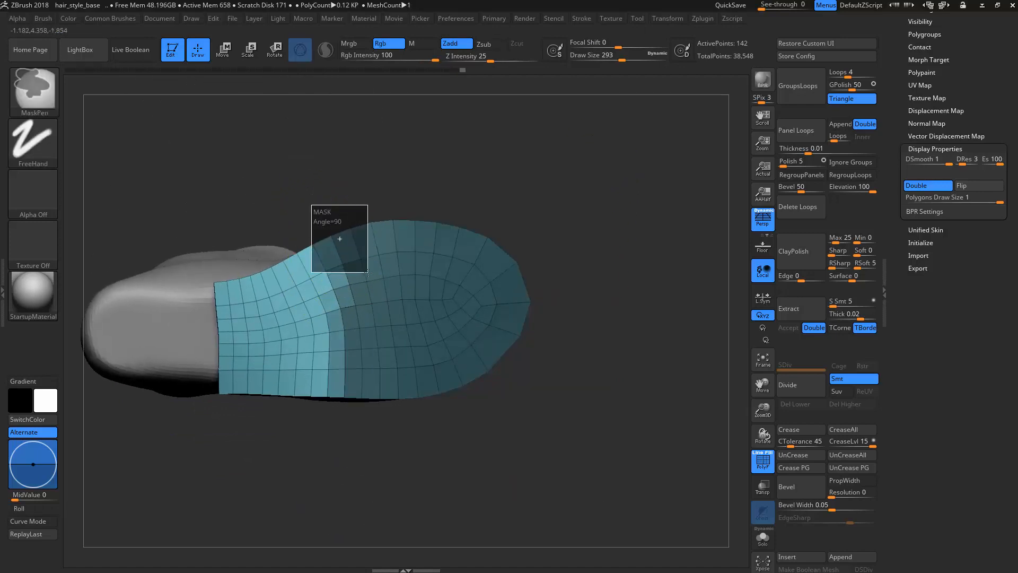
ctrl+drag(367, 272, 368, 273)
ctrl+drag(409, 183, 573, 230)
key(ctrl+z)
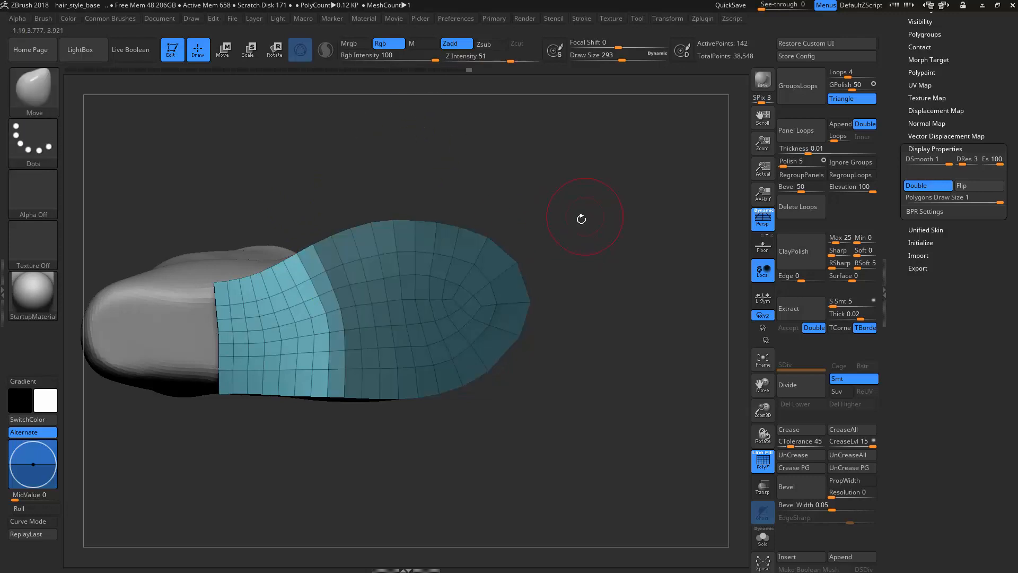
Step: Try to separate the masked forefoot area as a polygroup and examine the arch area in isolation
drag(541, 320, 607, 392)
drag(439, 350, 616, 165)
mouse_move(385, 437)
mouse_down()
mouse_move(391, 466)
mouse_move(466, 438)
mouse_move(463, 423)
mouse_up()
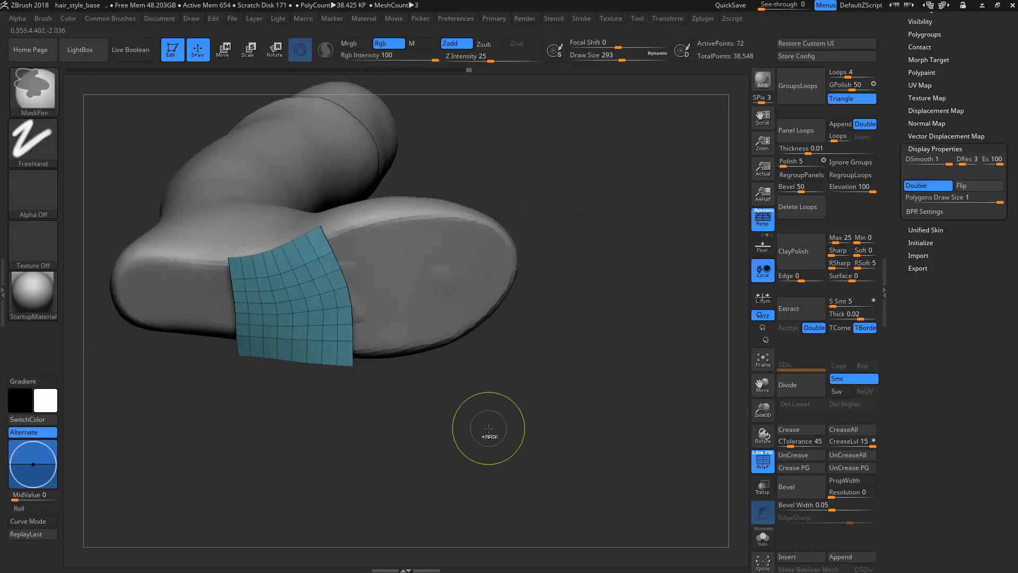
ctrl+shift+click(501, 449)
ctrl+shift+click(437, 323)
drag(497, 482, 493, 366)
ctrl+shift+click(512, 452)
drag(512, 452, 514, 418)
Step: Undo the forefoot polygroup split and clear the forefoot mask
key(ctrl+z)
key(ctrl+z)
key(ctrl+z)
key(ctrl+z)
key(ctrl+z)
key(ctrl+z)
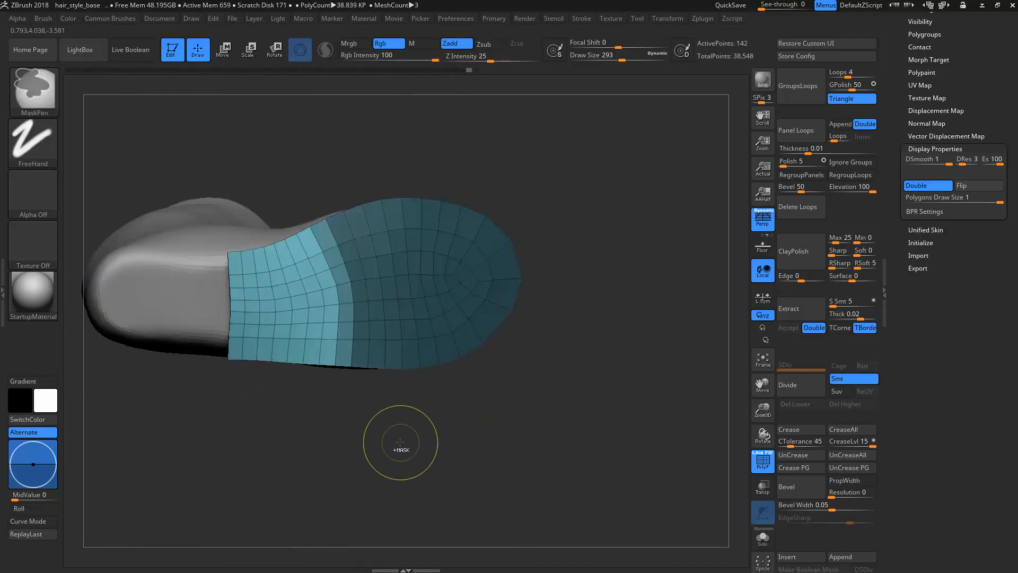
drag(419, 460, 415, 450)
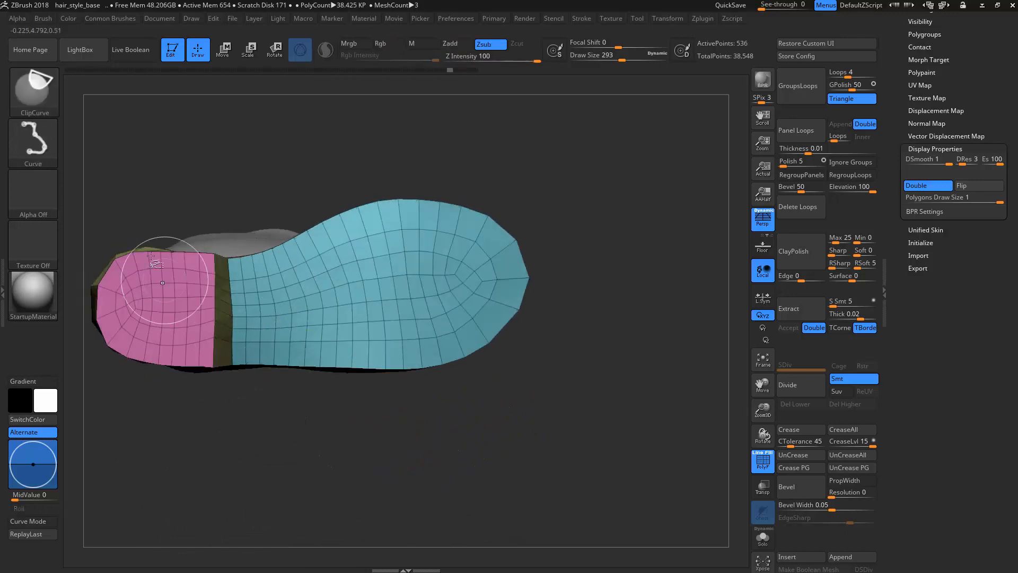
Step: Isolate the sole's front underside and mask it with a Curve-stroke MaskPen, leaving a narrow strip beside the heel unmasked
ctrl+shift+click(339, 332)
ctrl+shift+click(34, 149)
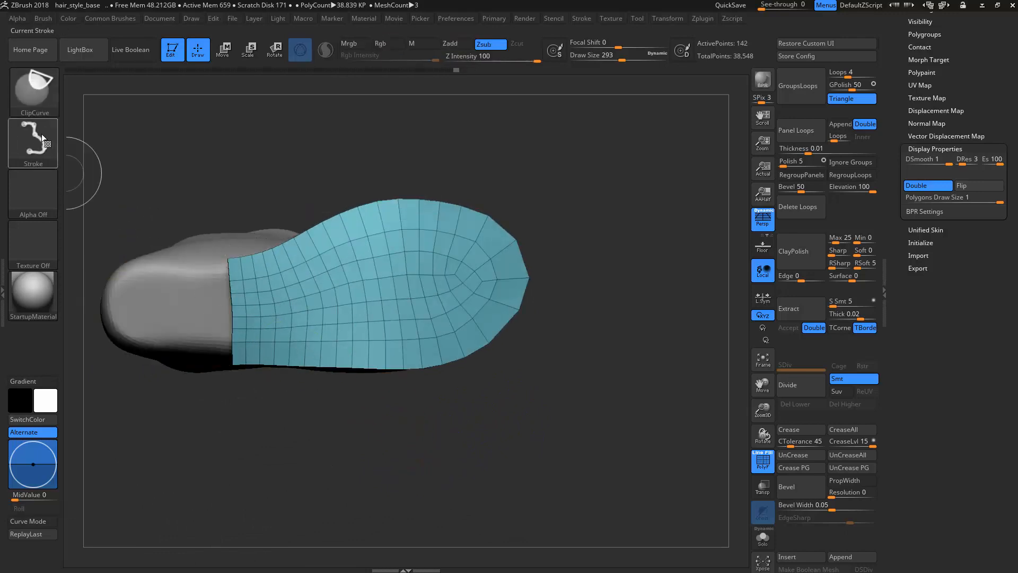
ctrl+click(21, 155)
click(149, 178)
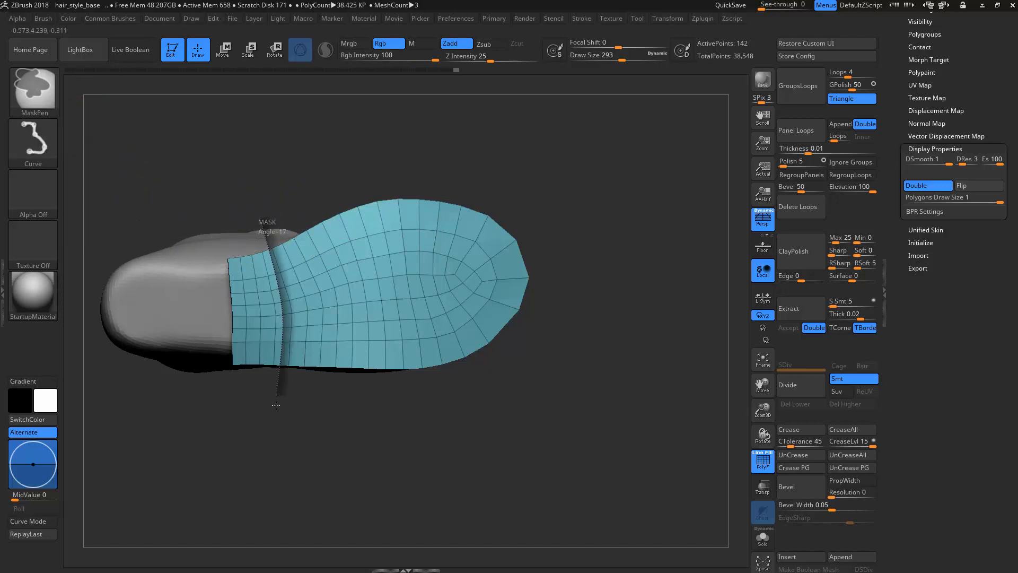
ctrl+drag(276, 406, 277, 411)
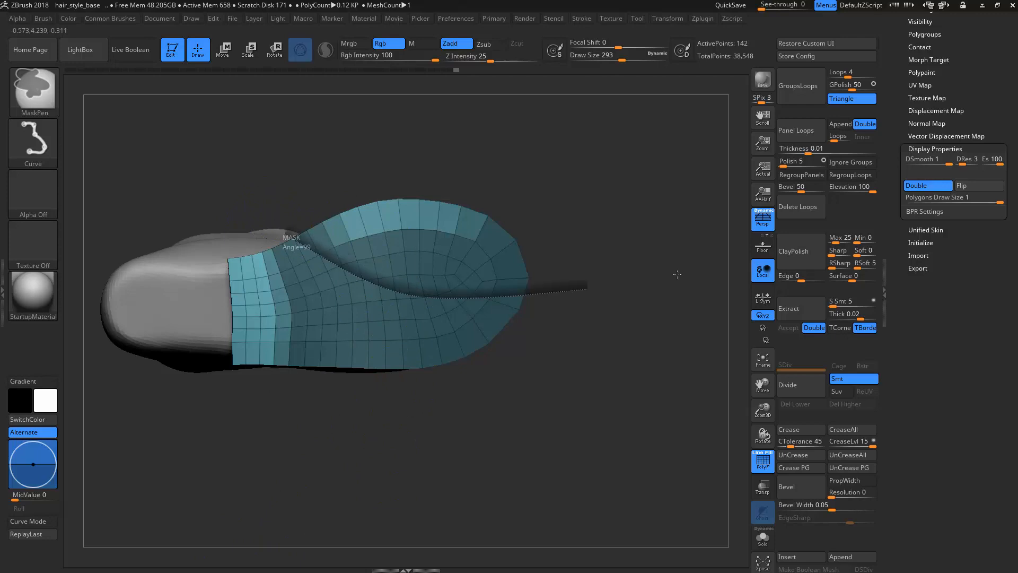
ctrl+click(524, 432)
ctrl+click(528, 438)
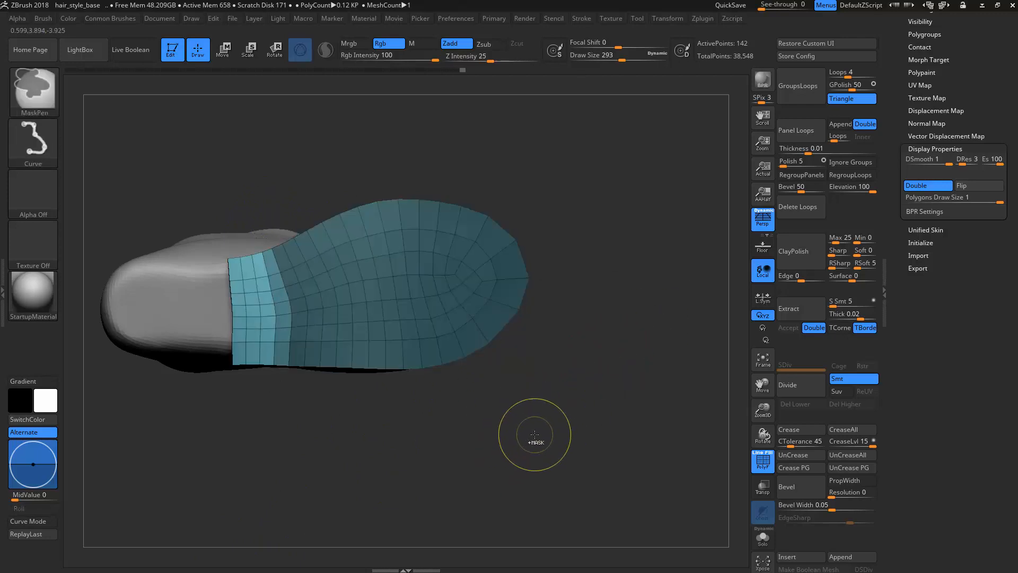
Step: Turn the masked forefoot underside into its own polygroup and show the whole sole again
key(ctrl+w)
key(ctrl+w)
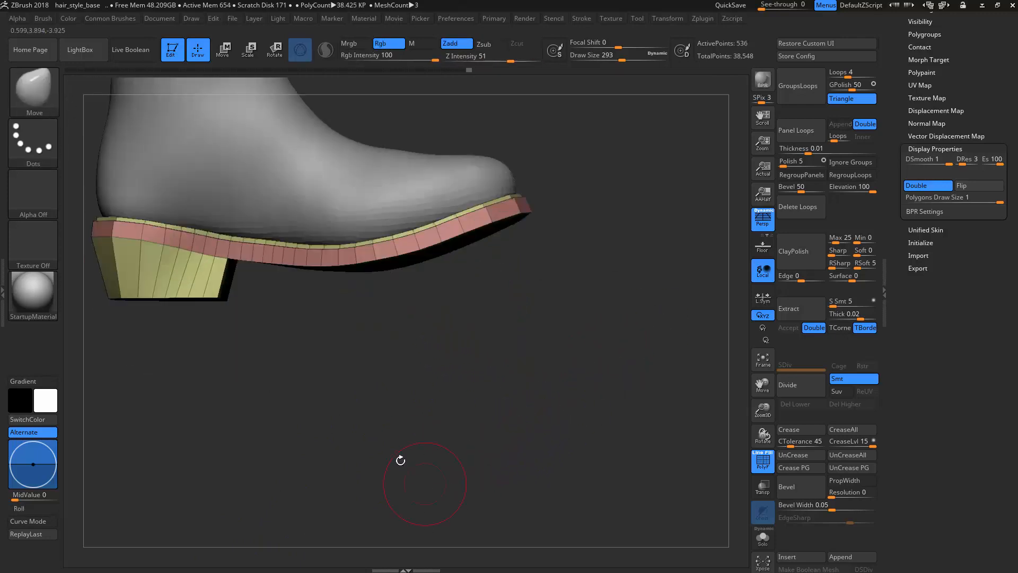
drag(401, 460, 345, 344)
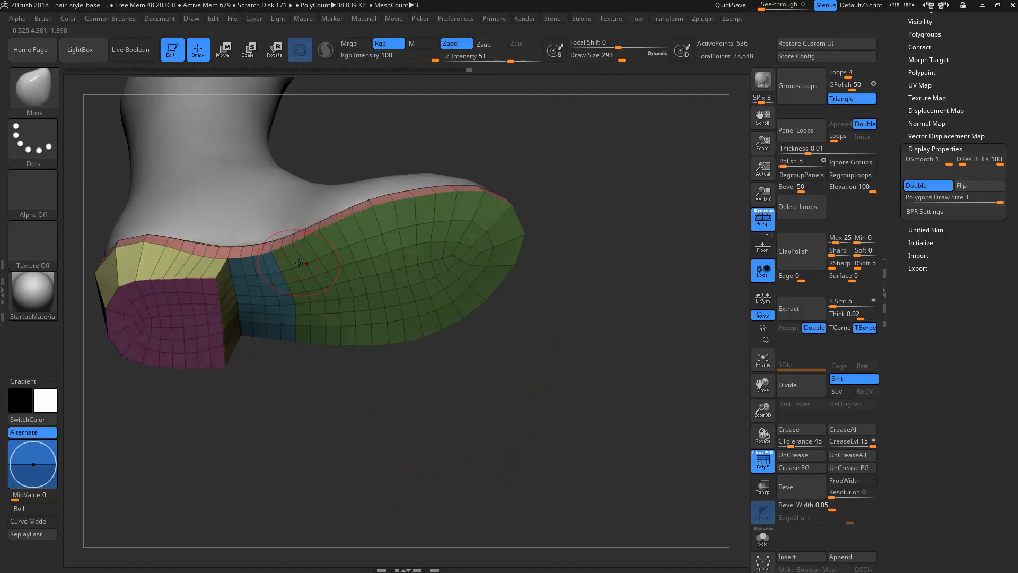
Step: Extrude the forefoot polygroup downward into a thick platform with ZModeler, and try a ClipCurve cut along its bottom
key(b)
key(z)
key(m)
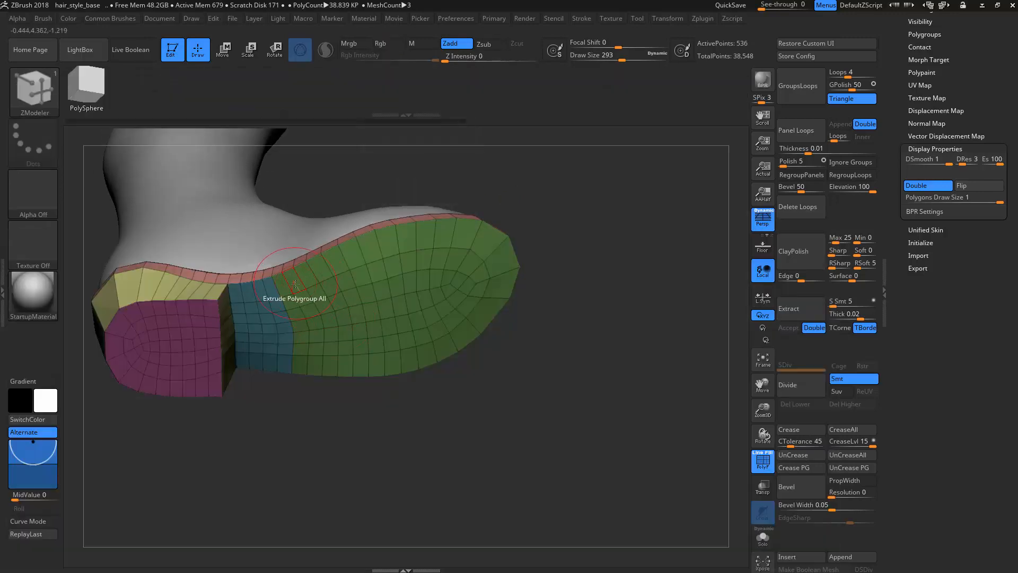
drag(296, 285, 312, 430)
mouse_move(366, 456)
mouse_down()
mouse_move(382, 518)
mouse_move(375, 561)
mouse_up()
mouse_move(609, 307)
ctrl+shift+mouse_down()
mouse_move(276, 395)
mouse_move(352, 386)
mouse_move(354, 351)
mouse_move(212, 394)
mouse_move(119, 396)
mouse_move(95, 378)
ctrl+shift+mouse_up()
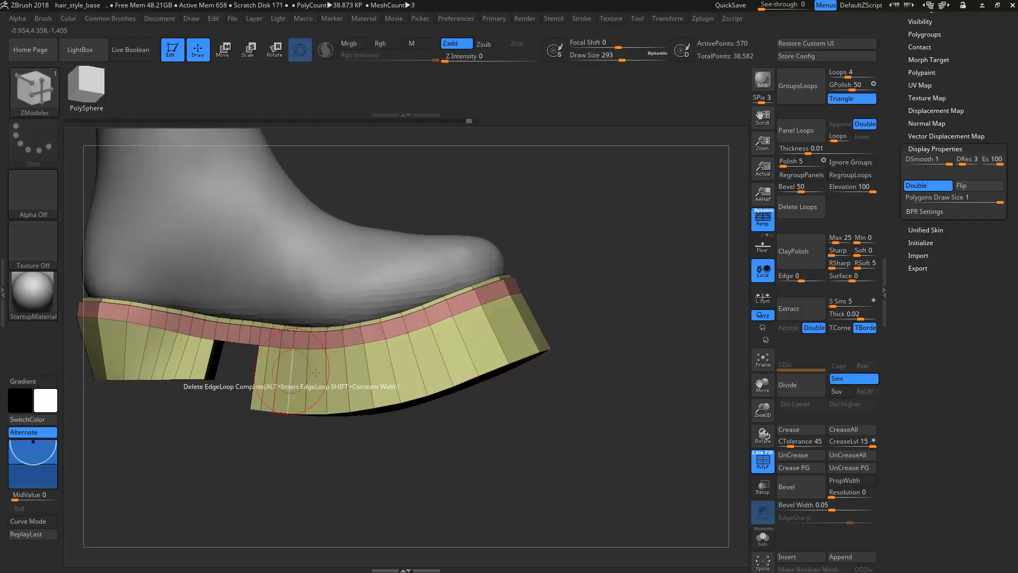
mouse_move(579, 404)
mouse_down()
mouse_move(578, 329)
mouse_move(578, 407)
mouse_up()
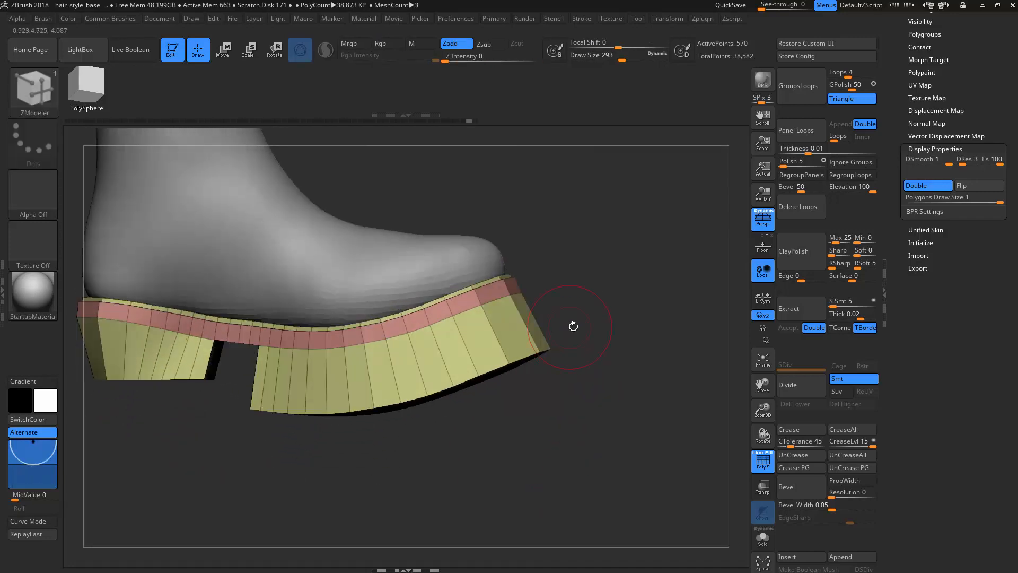
Step: Extrude the forefoot polygroup again with ZModeler into a thinner platform whose bottom ends about level with the heel's
alt+drag(581, 315, 624, 265)
mouse_move(529, 393)
mouse_down()
mouse_move(412, 454)
mouse_move(324, 432)
mouse_up()
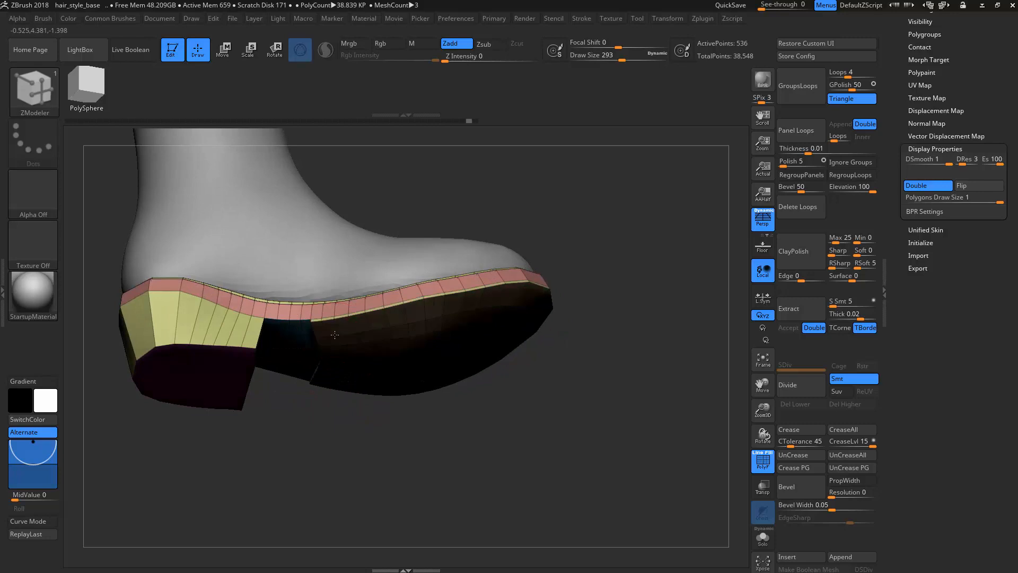
drag(335, 335, 340, 364)
drag(342, 458, 336, 477)
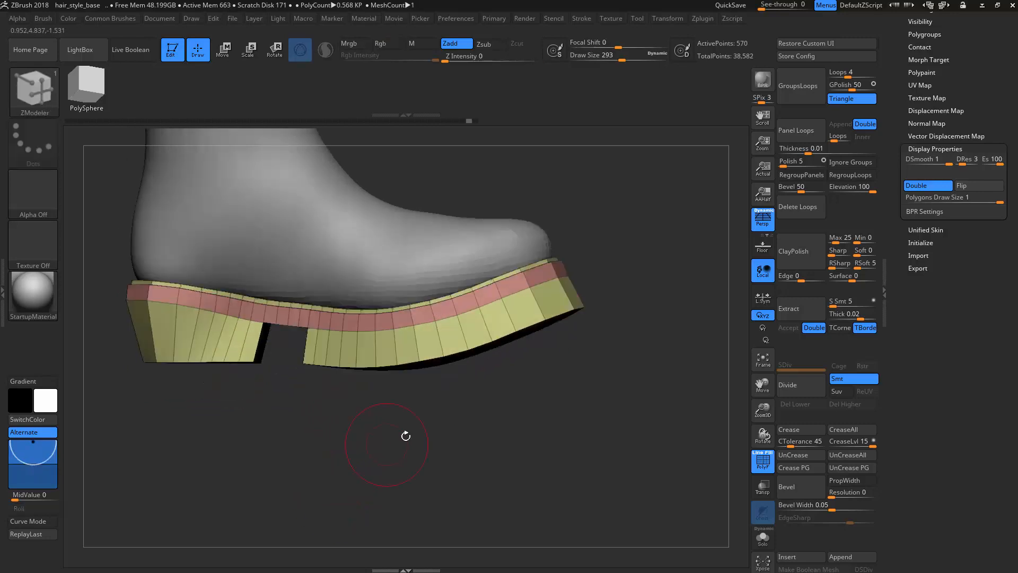
drag(560, 417, 443, 419)
Step: Smooth the forefoot platform's underside with large hPolish strokes
key(w)
ctrl+click(449, 361)
mouse_move(450, 478)
mouse_down()
mouse_move(445, 441)
mouse_move(459, 428)
mouse_up()
key(q)
drag(541, 414, 403, 379)
key(b)
key(h)
key(p)
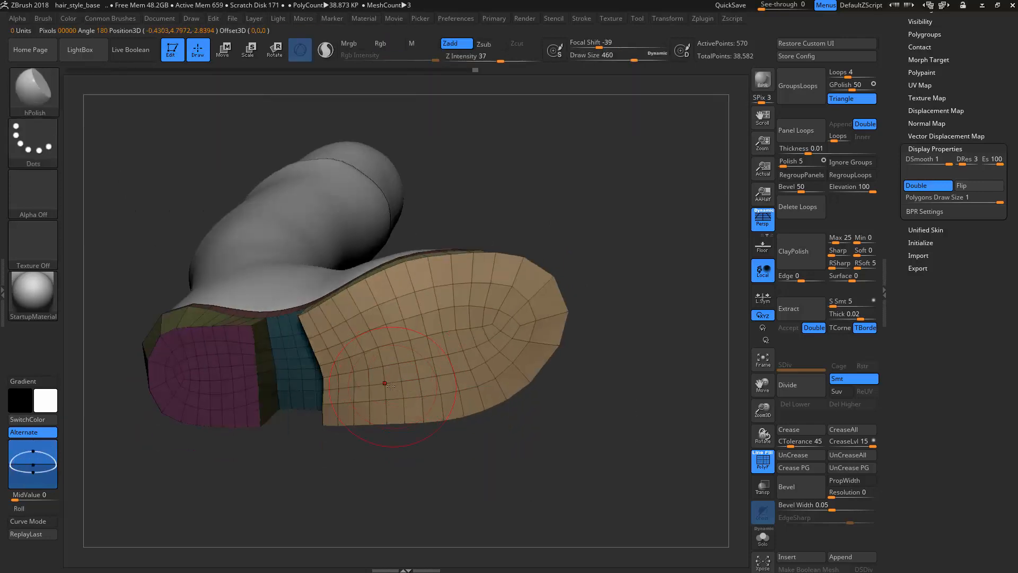
right_drag(393, 380, 375, 338)
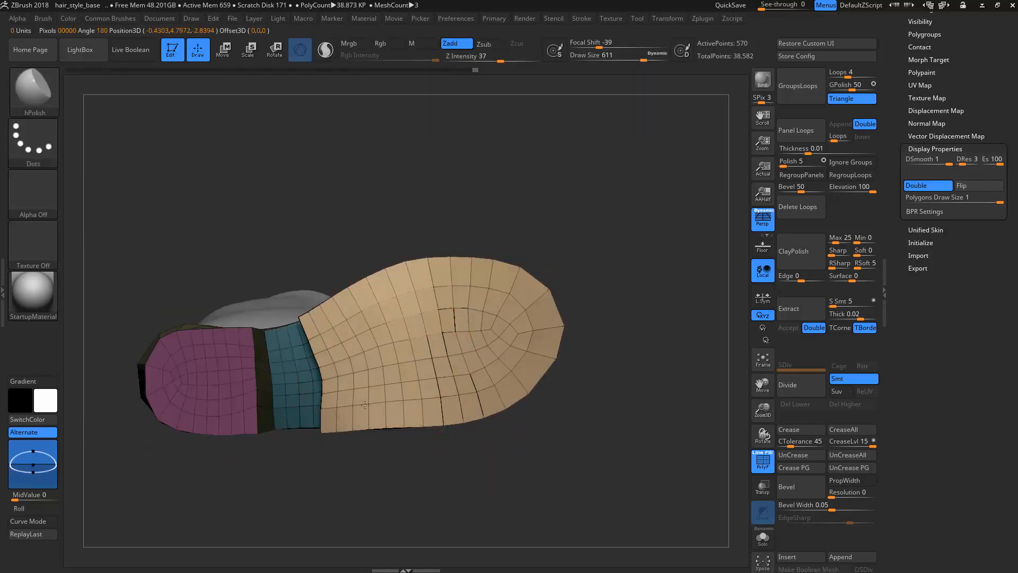
drag(524, 464, 522, 343)
key(b)
key(c)
key(b)
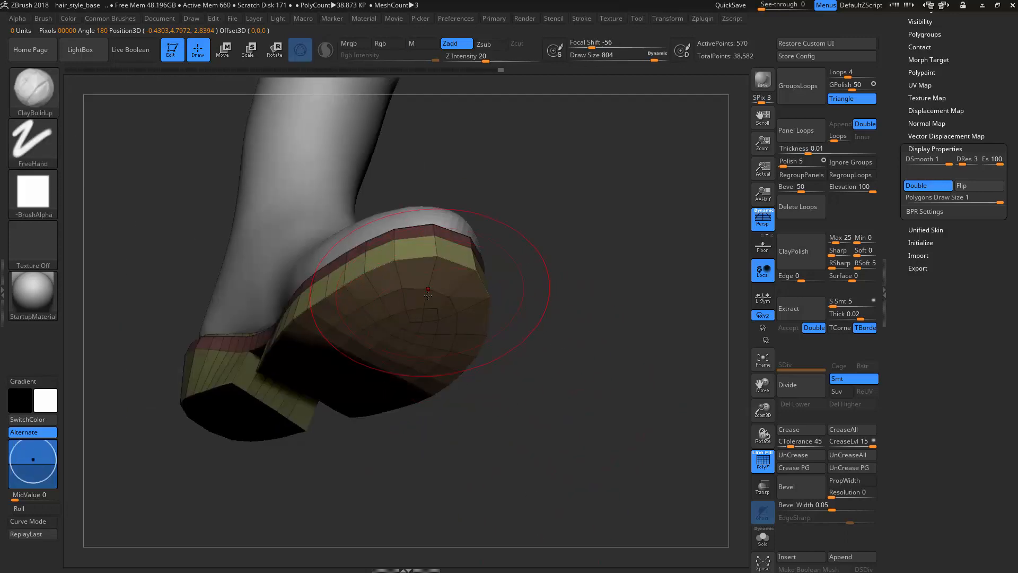
drag(534, 316, 525, 294)
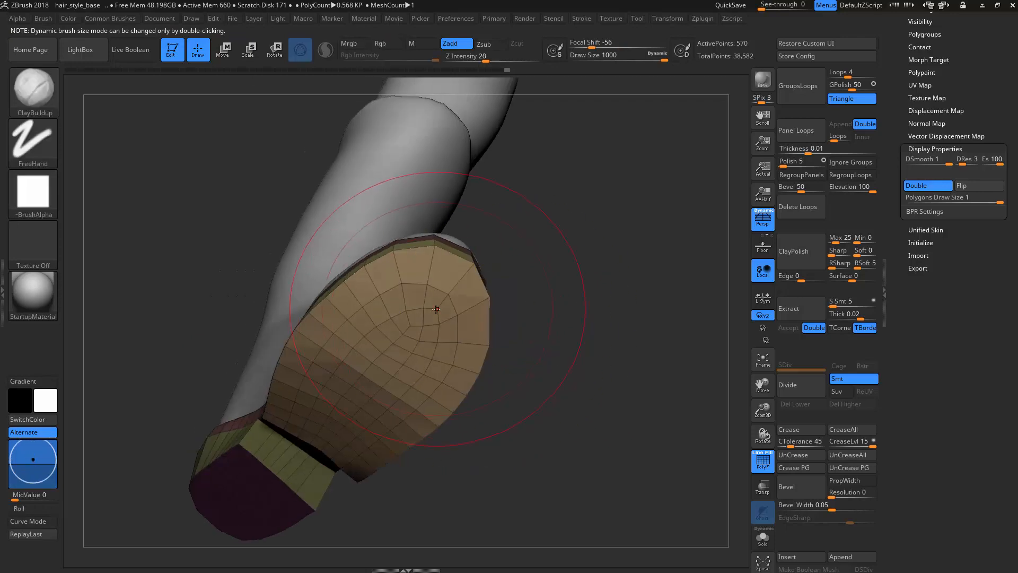
Step: Turn off dynamic brush sizing and flatten the forefoot's underside toward the toe with hPolish at draw size 508
key(b)
key(h)
key(p)
key(s)
click(417, 302)
key(s)
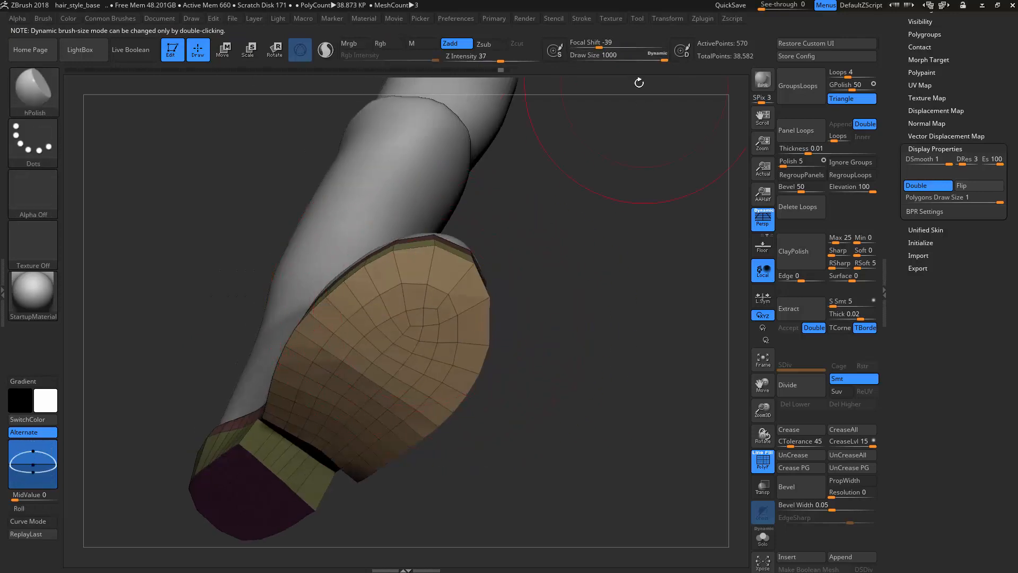
drag(660, 55, 661, 60)
key(s)
drag(529, 243, 509, 243)
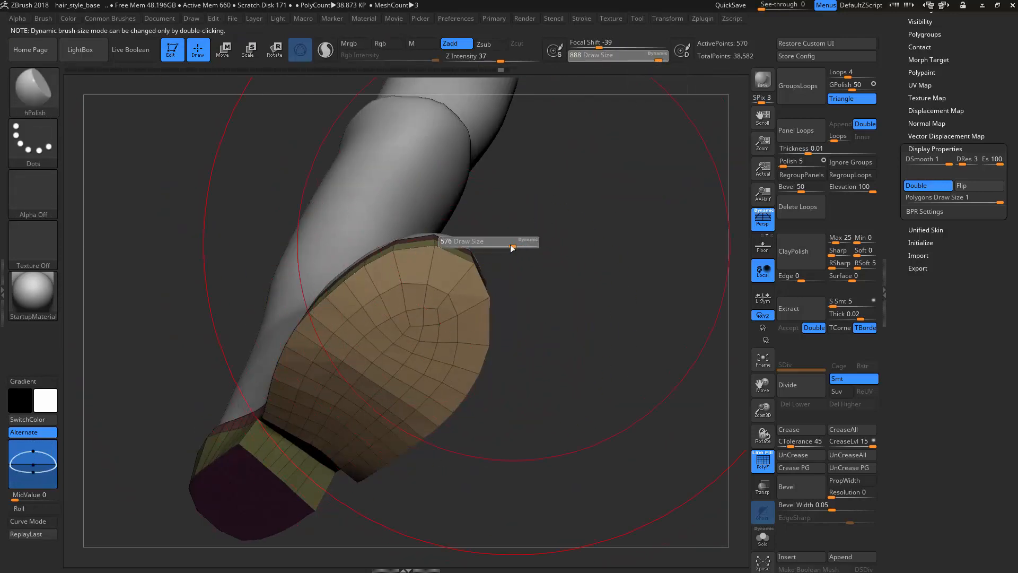
mouse_move(503, 280)
mouse_down()
mouse_move(521, 274)
mouse_move(429, 306)
mouse_up()
drag(553, 339, 449, 287)
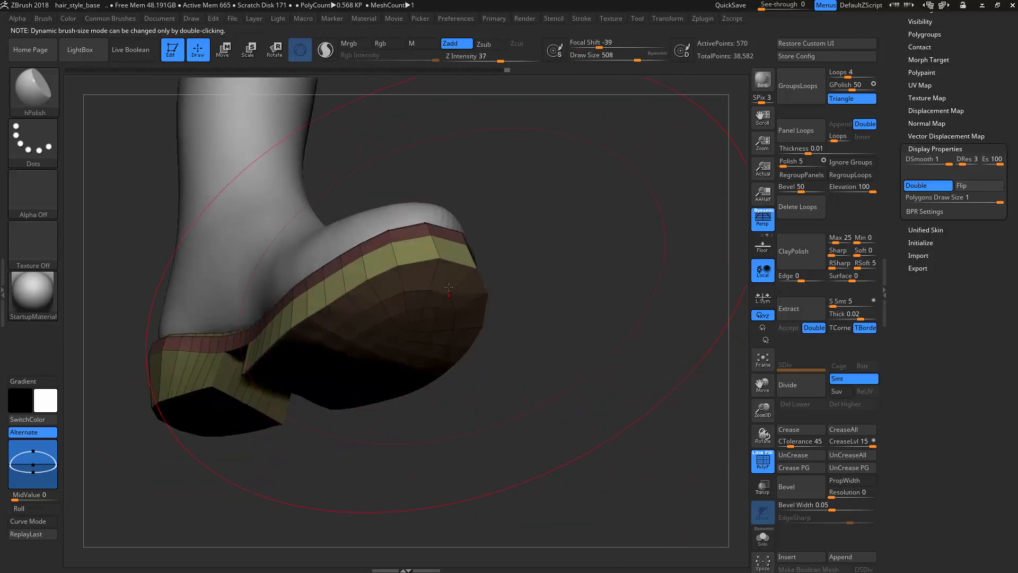
mouse_move(548, 314)
mouse_down()
mouse_move(509, 387)
mouse_move(555, 455)
mouse_move(469, 374)
mouse_up()
Step: Reshape the toe end and lower edge of the forefoot platform with the Move brush, starting at draw size 358
key(w)
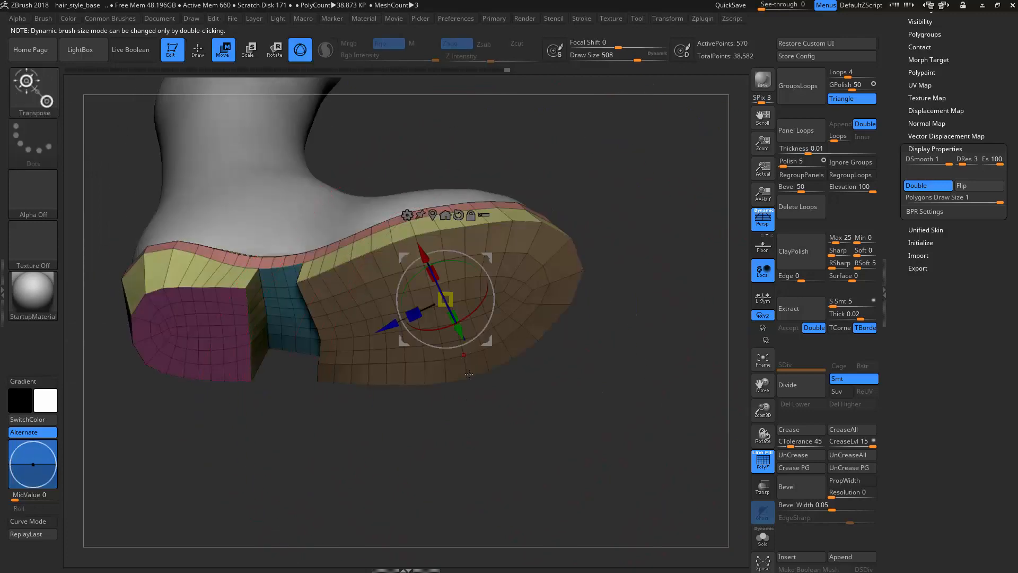
mouse_move(374, 319)
mouse_down()
mouse_move(566, 350)
mouse_move(551, 339)
mouse_up()
key(q)
text(bmv)
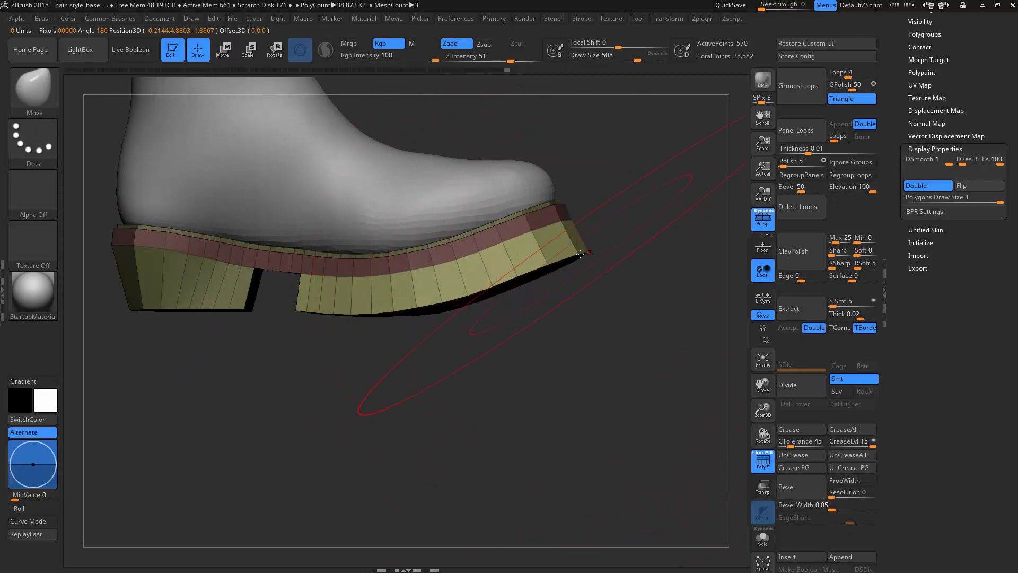
text(358)
key(Return)
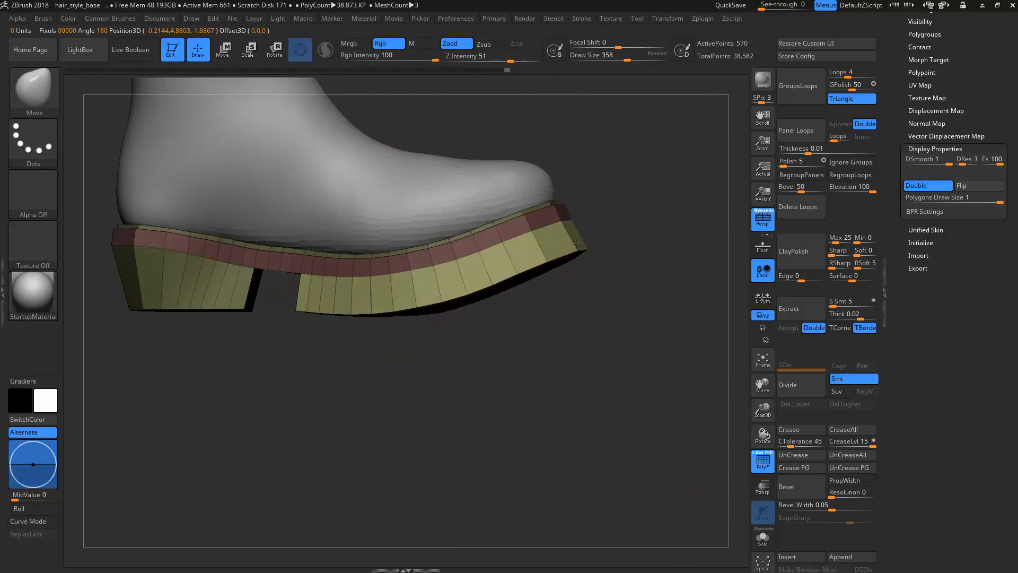
drag(591, 259, 516, 260)
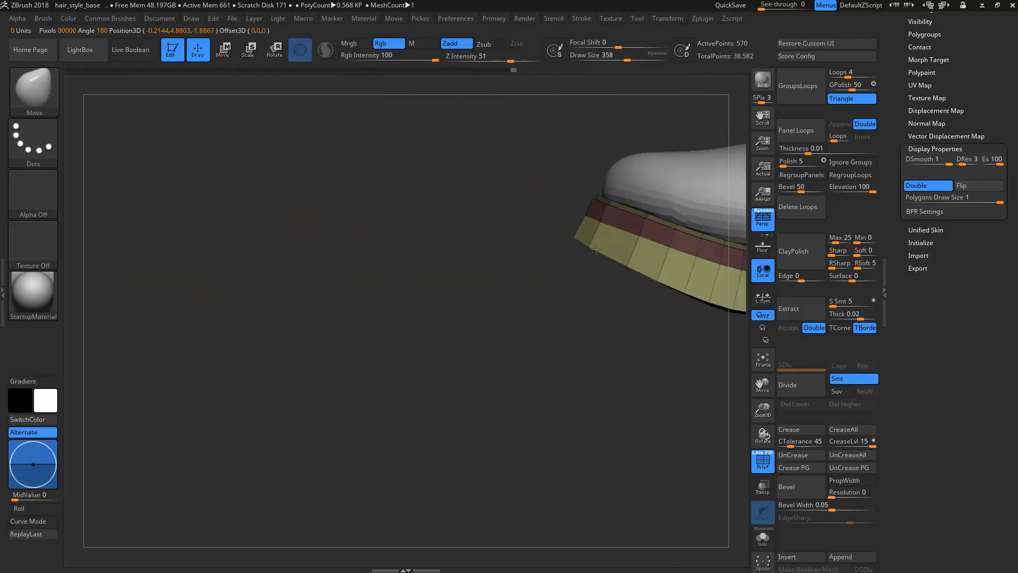
shift+drag(601, 243, 601, 302)
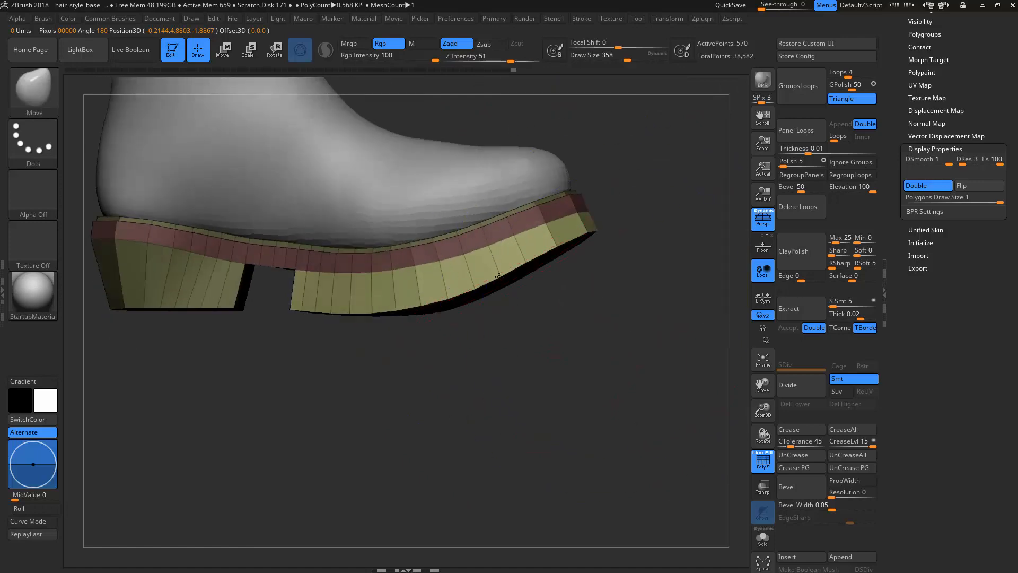
drag(499, 277, 546, 467)
Step: Preview the sole with dynamic subdivision smoothing, with and without the polyframe, and examine its edges up close at the toe
alt+drag(407, 316, 377, 369)
drag(504, 409, 552, 403)
key(d)
click(475, 188)
key(d)
click(452, 192)
key(shift+f)
drag(561, 392, 593, 363)
key(s)
click(593, 337)
mouse_move(477, 413)
alt+mouse_down()
mouse_move(471, 425)
mouse_move(541, 464)
mouse_move(432, 476)
mouse_move(530, 512)
alt+mouse_up()
key(shift+f)
key(shift+f)
key(shift+d)
key(shift+f)
Step: Insert supporting edge loops along the sole's upper rim and red side band with ZModeler
key(b)
key(z)
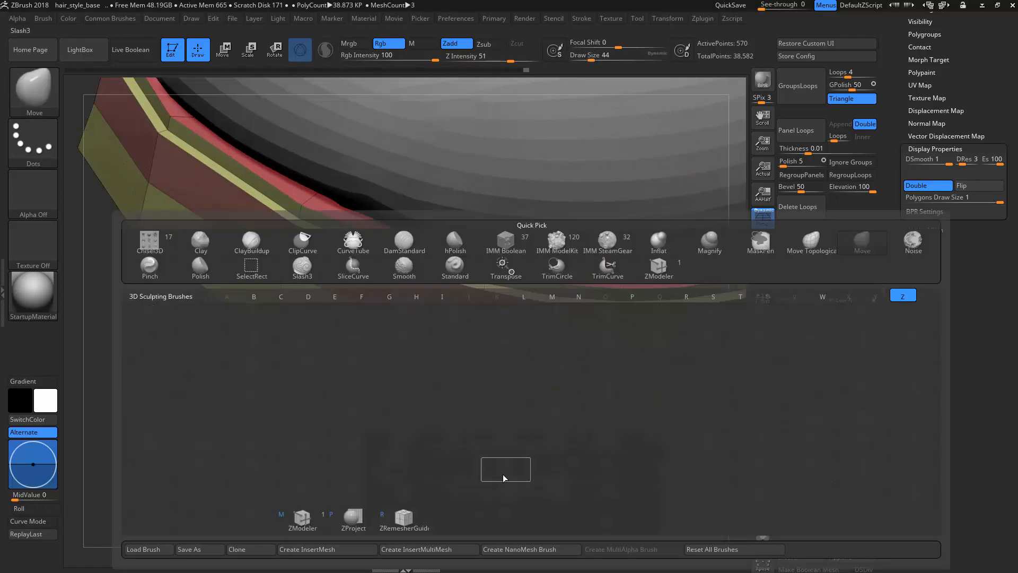
key(m)
click(485, 516)
alt+drag(320, 464, 297, 522)
key(space)
click(443, 259)
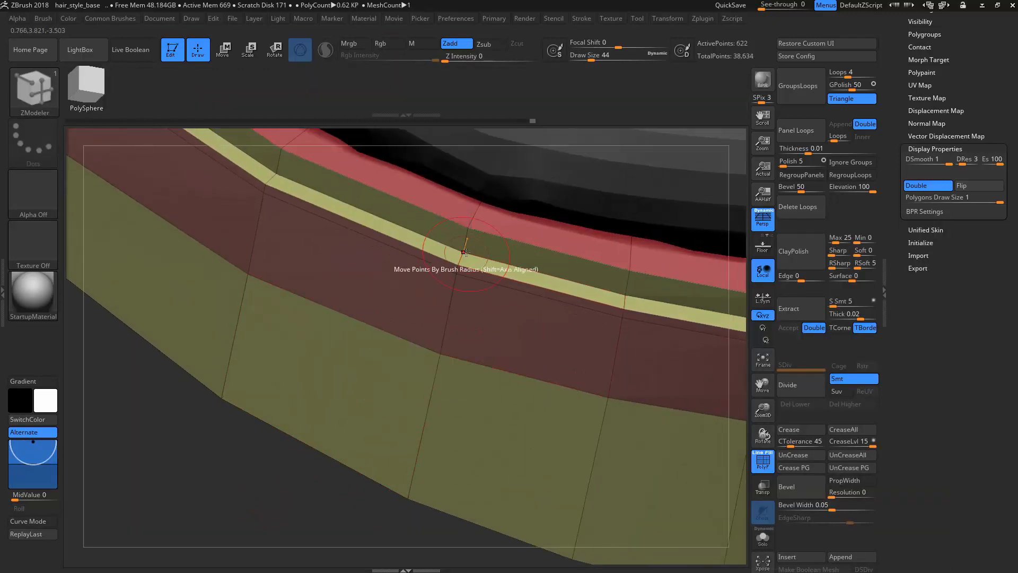
key(ctrl+z)
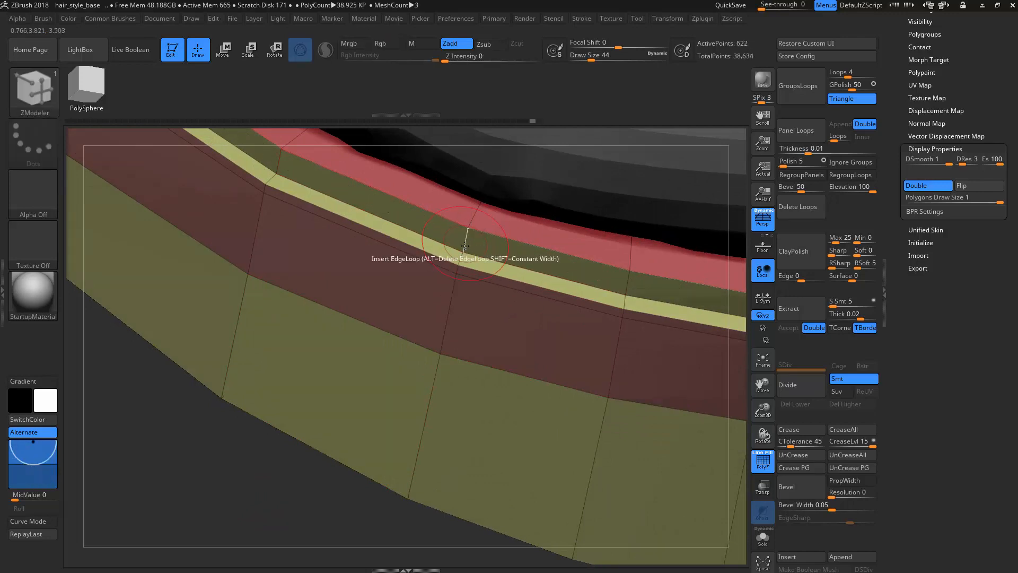
drag(382, 523, 390, 413)
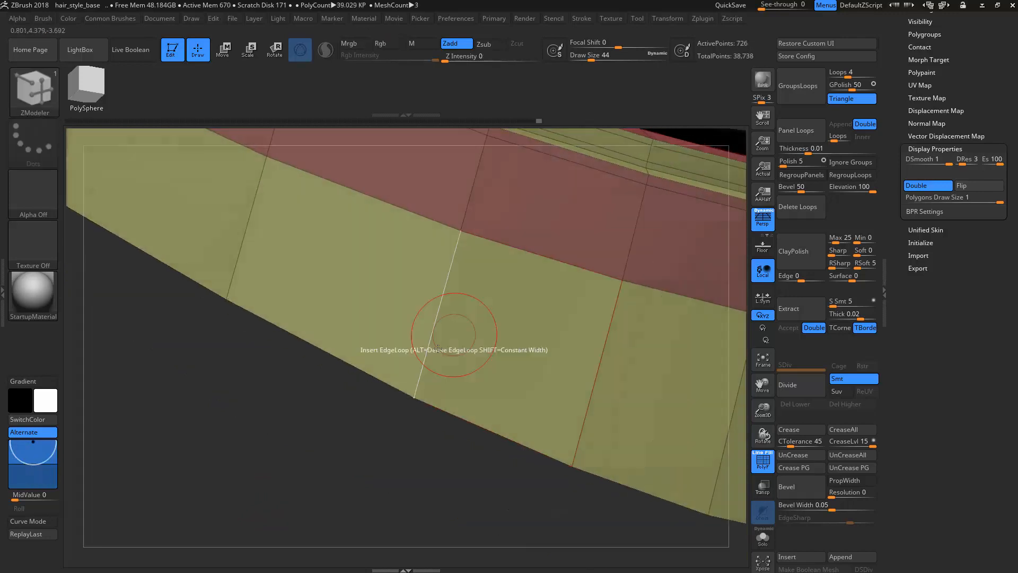
Step: Try inserting an edge loop along the forefoot platform's side wall, and undo the last edits
drag(434, 329, 420, 394)
alt+drag(348, 506, 474, 383)
mouse_move(538, 517)
mouse_down()
mouse_move(545, 452)
mouse_move(584, 437)
mouse_move(537, 391)
mouse_up()
key(ctrl+z)
key(ctrl+z)
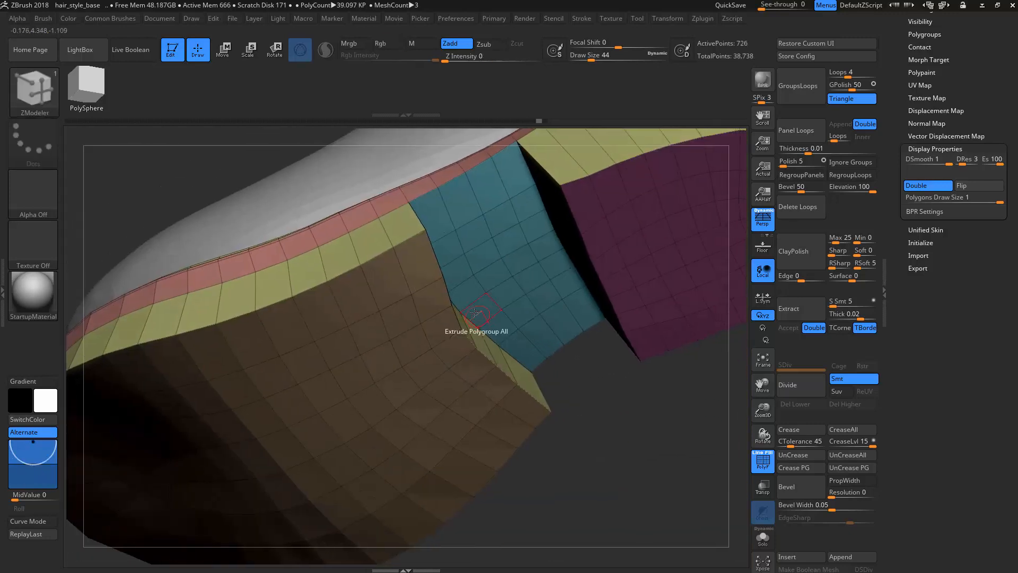
Step: Adjust the forefoot platform's rear edge beside the heel gap with the Move brush at draw size 393
key(s)
drag(474, 313, 501, 313)
drag(572, 416, 562, 501)
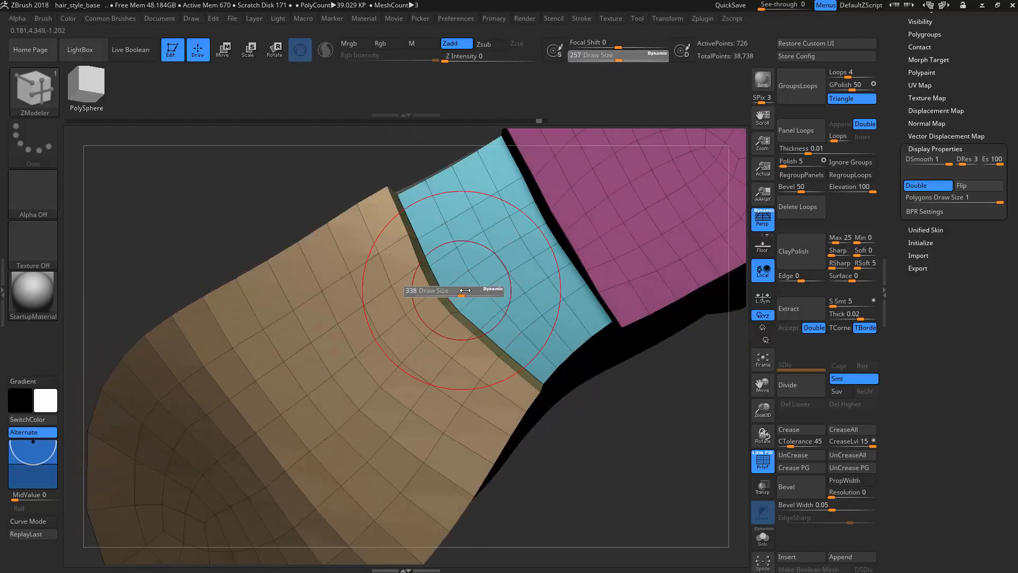
key(b)
key(m)
key(v)
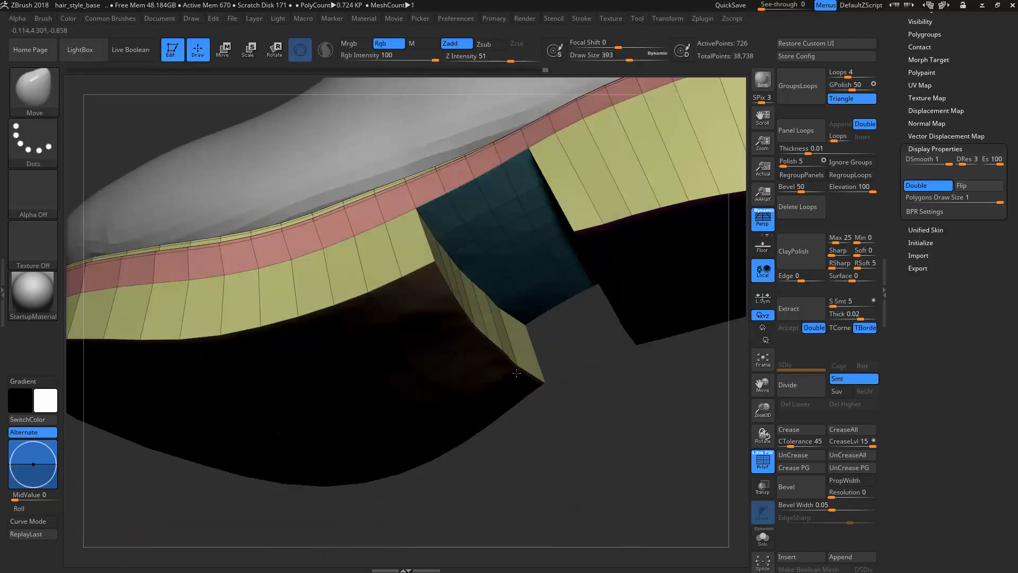
drag(594, 478, 545, 416)
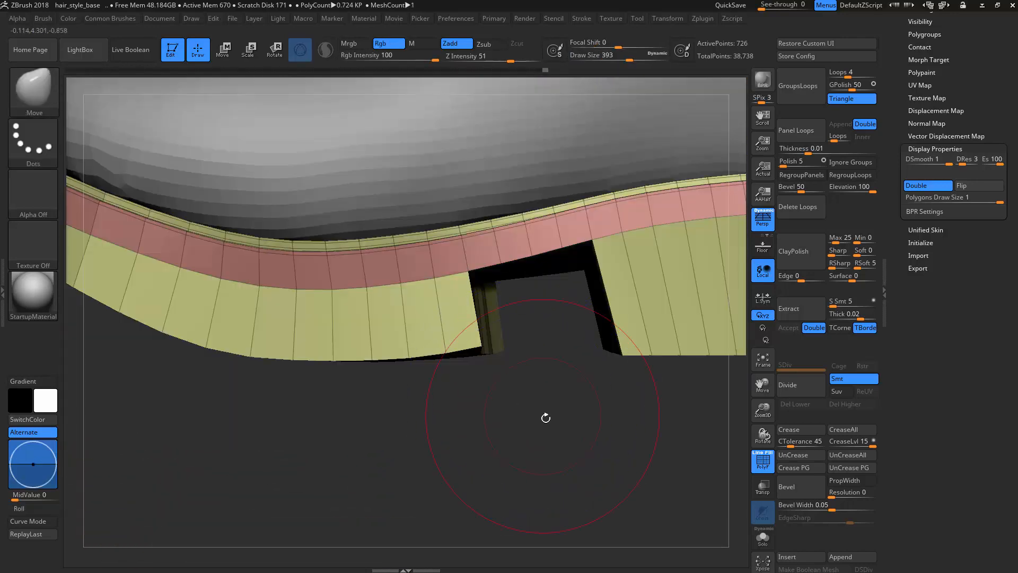
key(ctrl)
Step: Insert supporting edge loops near the top and bottom edges of the forefoot platform and heel walls with ZModeler
mouse_move(529, 318)
mouse_down()
mouse_move(534, 276)
mouse_move(531, 407)
mouse_up()
key(b)
key(z)
key(m)
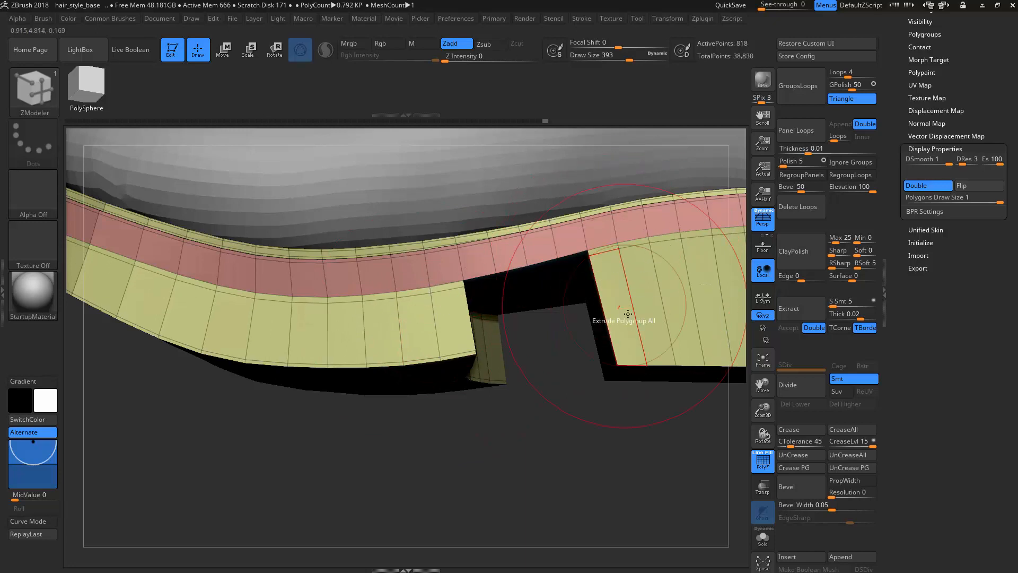
alt+drag(594, 435, 541, 460)
Step: Preview the looped sole with dynamic subdivision and the polyframe hidden, and restore the low-poly polyframe display
key(d)
key(Return)
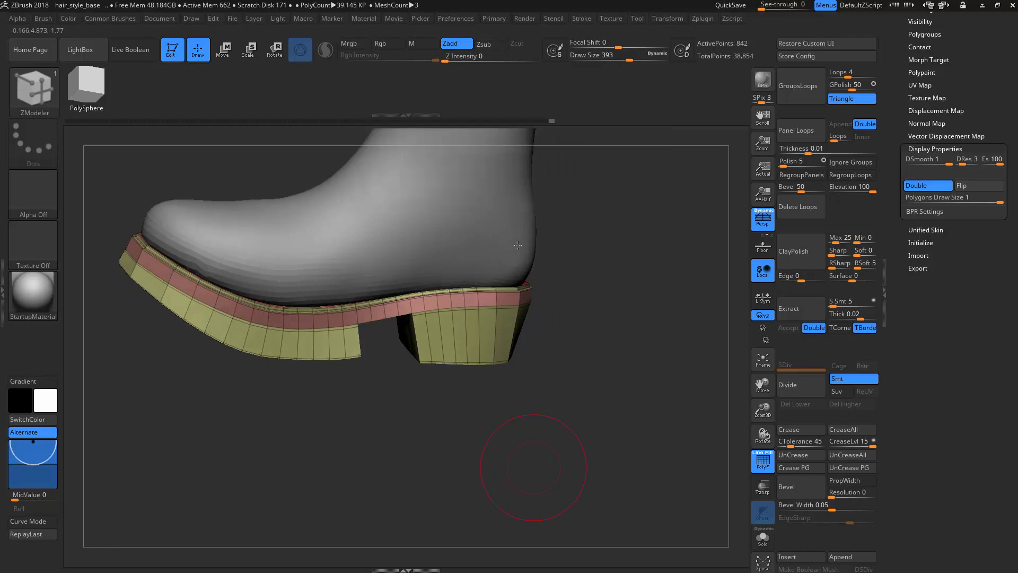
key(shift+f)
mouse_move(613, 398)
mouse_down()
mouse_move(571, 397)
mouse_move(732, 363)
mouse_move(711, 413)
mouse_up()
key(shift+f)
key(shift+f)
key(shift+f)
key(shift+f)
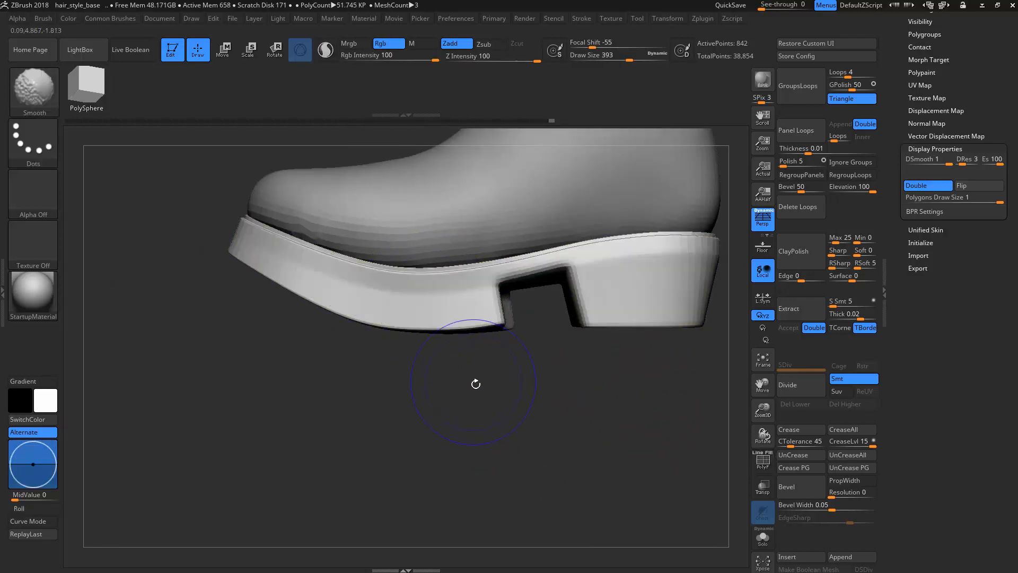
key(shift+f)
key(shift+d)
mouse_move(483, 422)
mouse_down()
mouse_move(421, 410)
mouse_move(473, 471)
mouse_move(500, 373)
mouse_move(503, 419)
mouse_move(476, 430)
mouse_up()
Step: Set ZModeler's edge action to Delete and remove the edge loop just below the red band on the forefoot wall
key(b)
key(z)
key(m)
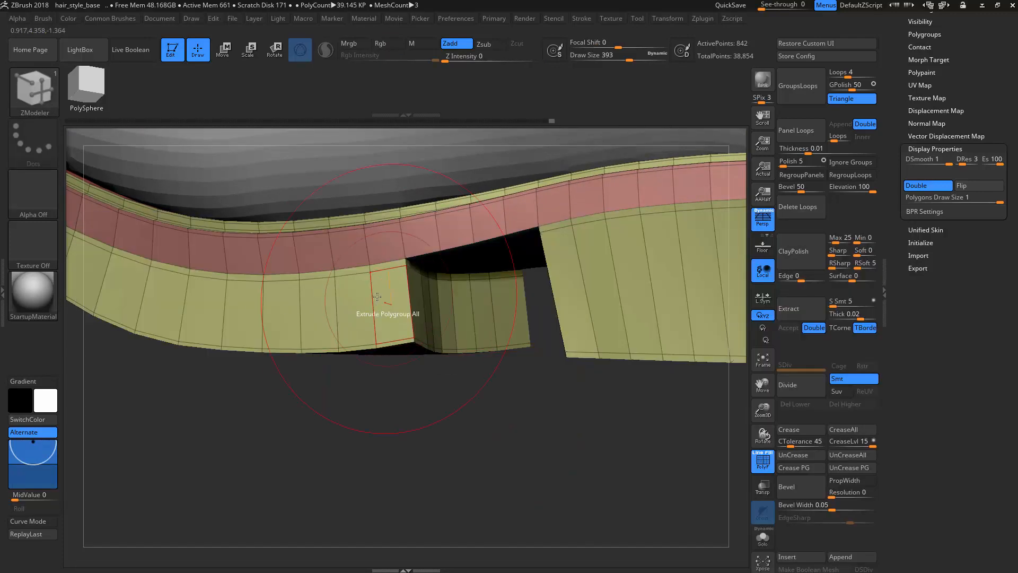
key(space)
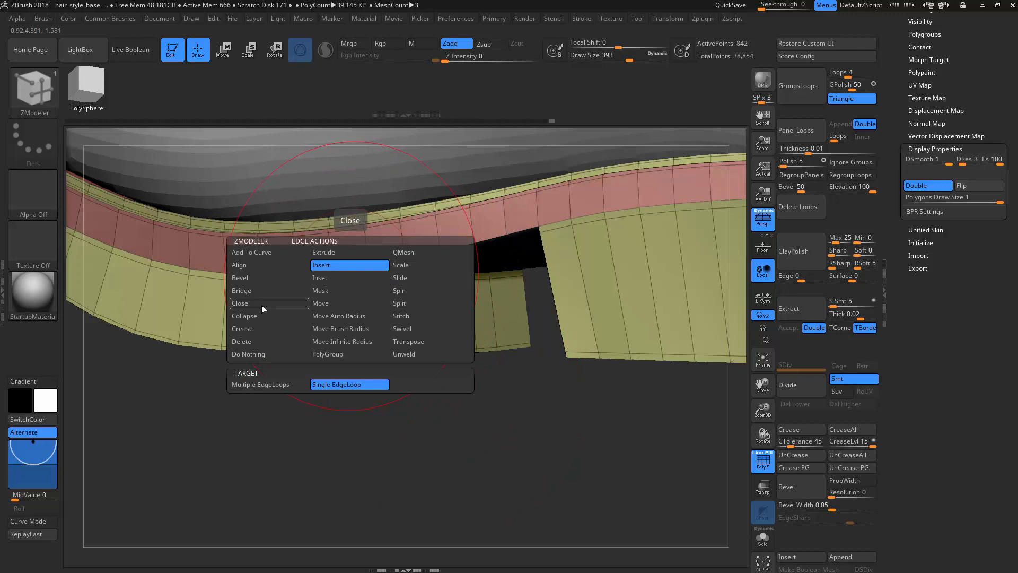
click(264, 341)
click(358, 281)
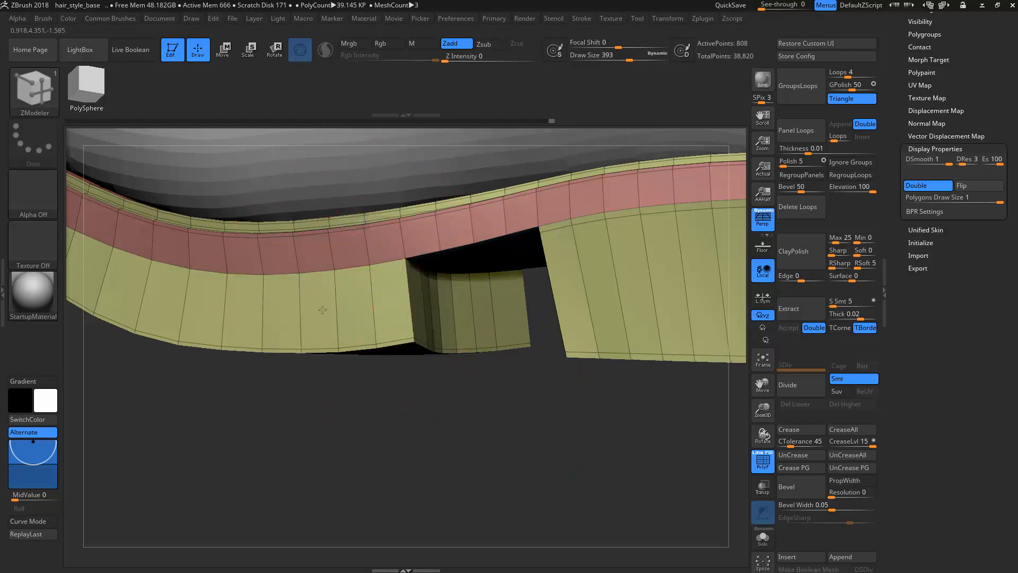
Step: Try reshaping the forefoot platform's side with a smaller Move brush, and undo those strokes
drag(403, 406, 366, 401)
key(s)
drag(335, 282, 313, 283)
mouse_move(319, 294)
right_down()
mouse_move(241, 327)
mouse_move(337, 240)
mouse_move(316, 254)
right_up()
key(b)
key(m)
key(v)
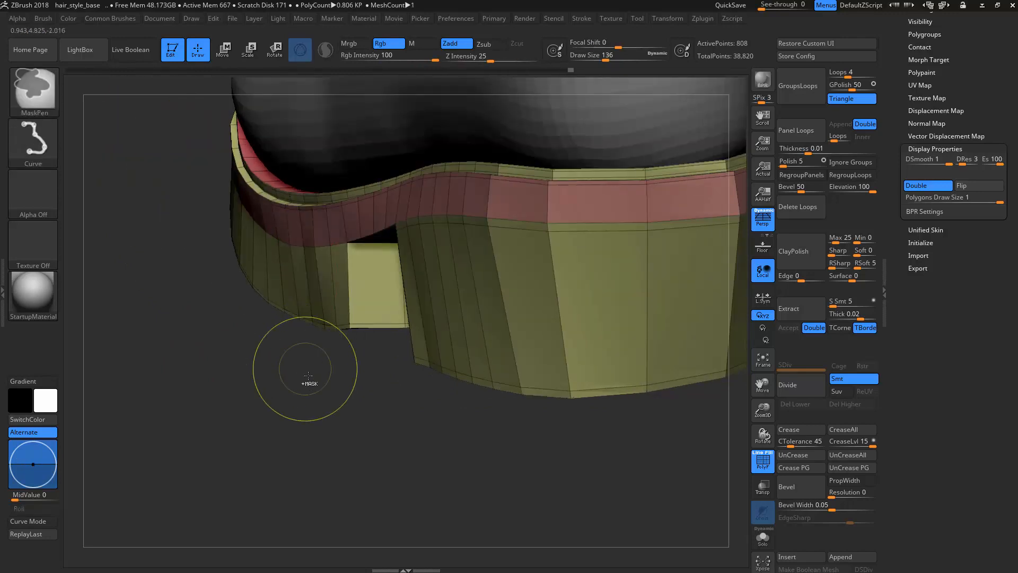
key(ctrl+z)
key(ctrl+z)
Step: Undo all the supporting edge loops and the Move adjustments made after them on the sole
mouse_move(289, 425)
right_down()
mouse_move(354, 436)
mouse_move(432, 318)
right_up()
key(s)
drag(459, 299, 460, 299)
right_drag(408, 350, 376, 327)
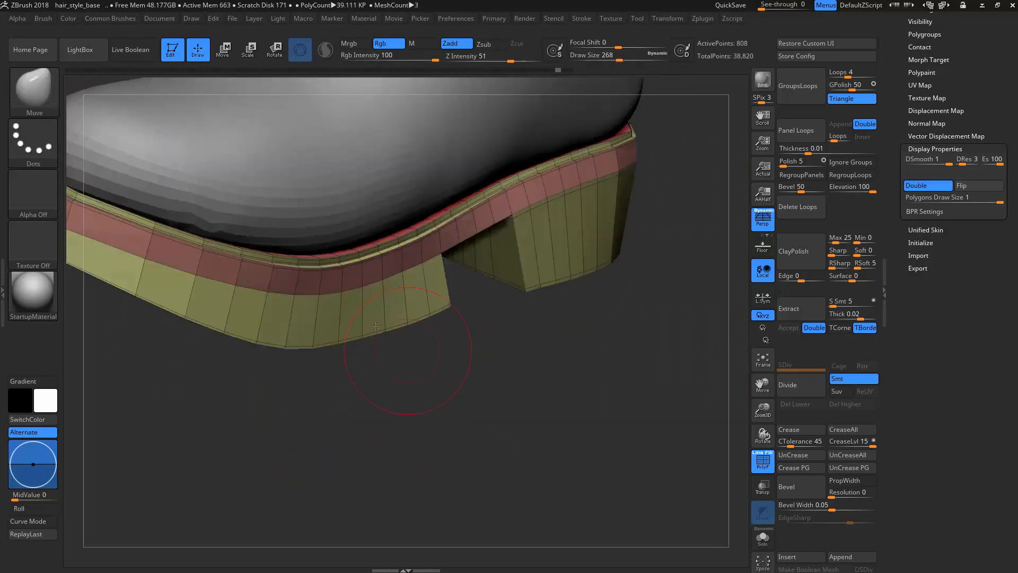
right_drag(414, 389, 397, 391)
key(ctrl)
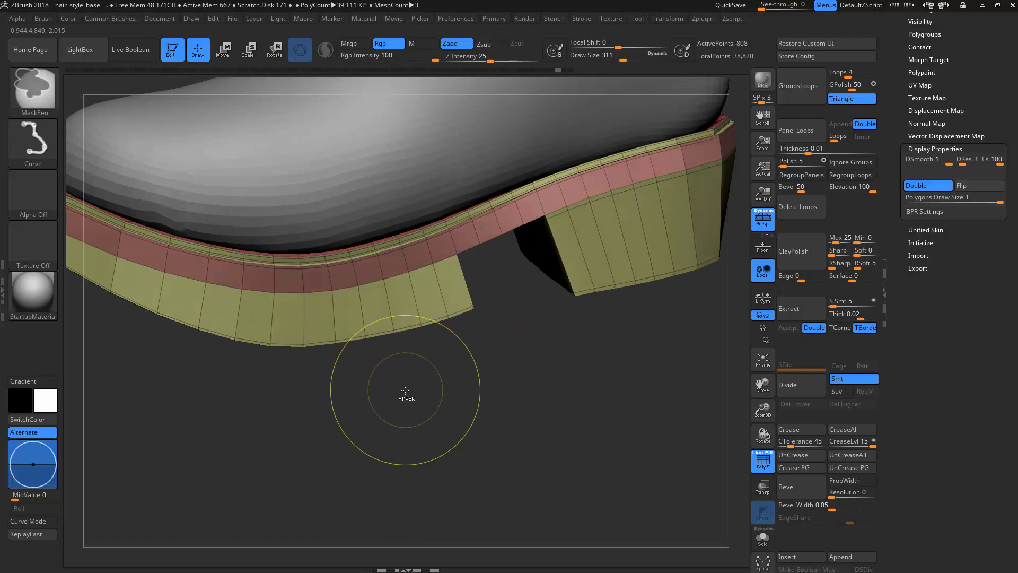
key(ctrl+z)
key(ctrl+z)
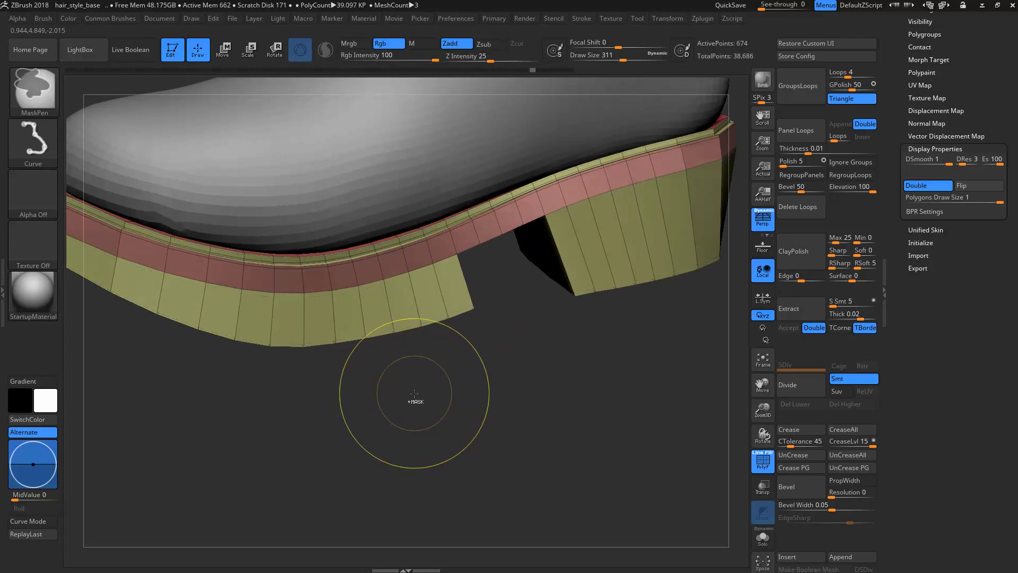
key(ctrl+z)
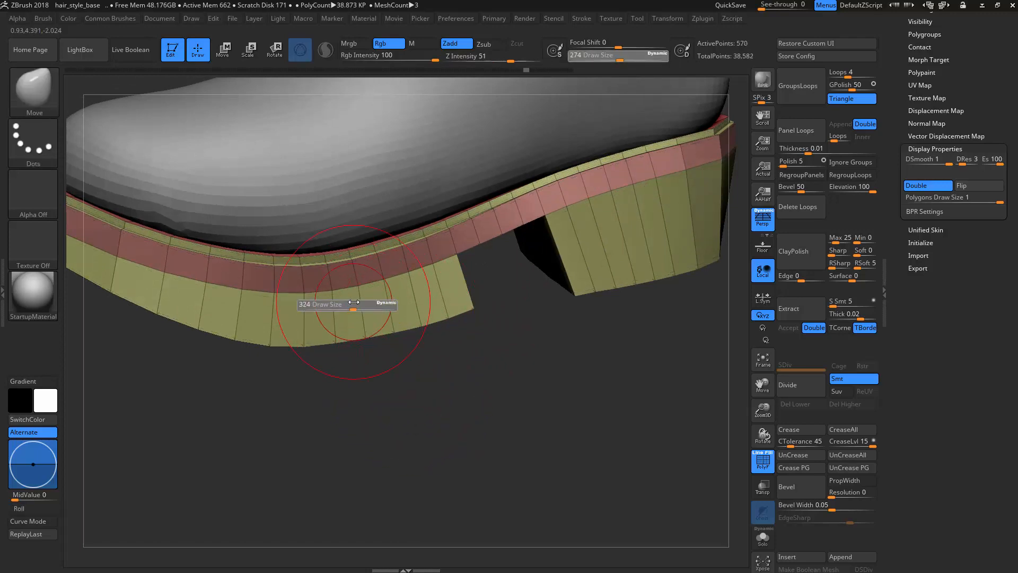
Step: Pick the hPolish brush and isolate the sole from the foot
key(b)
key(h)
key(p)
alt+click(337, 299)
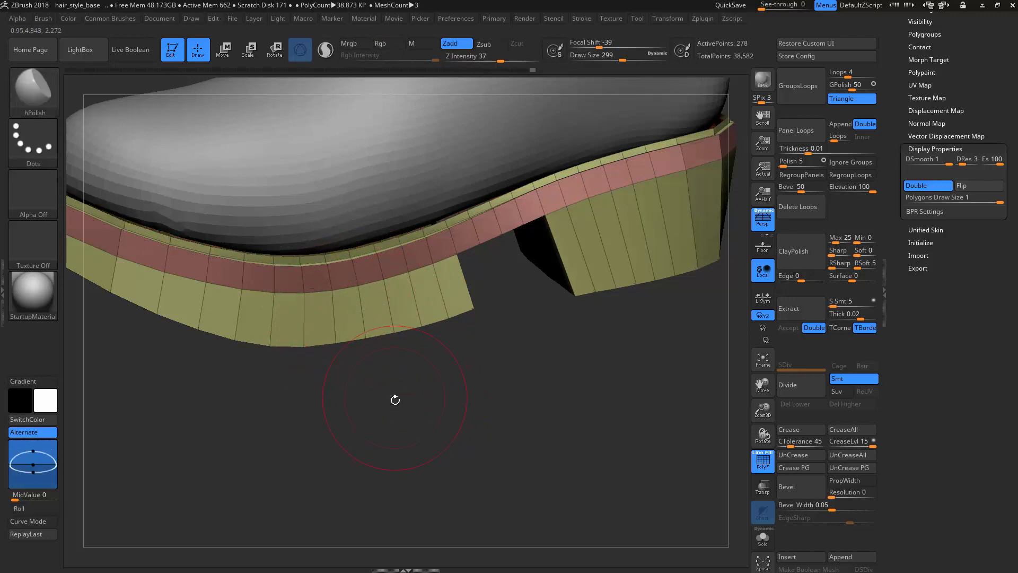
key(alt+s)
drag(397, 402, 416, 426)
Step: Hide the red band, Auto Group the remaining sole parts into separate polygroups, and unhide the whole sole
ctrl+shift+click(409, 345)
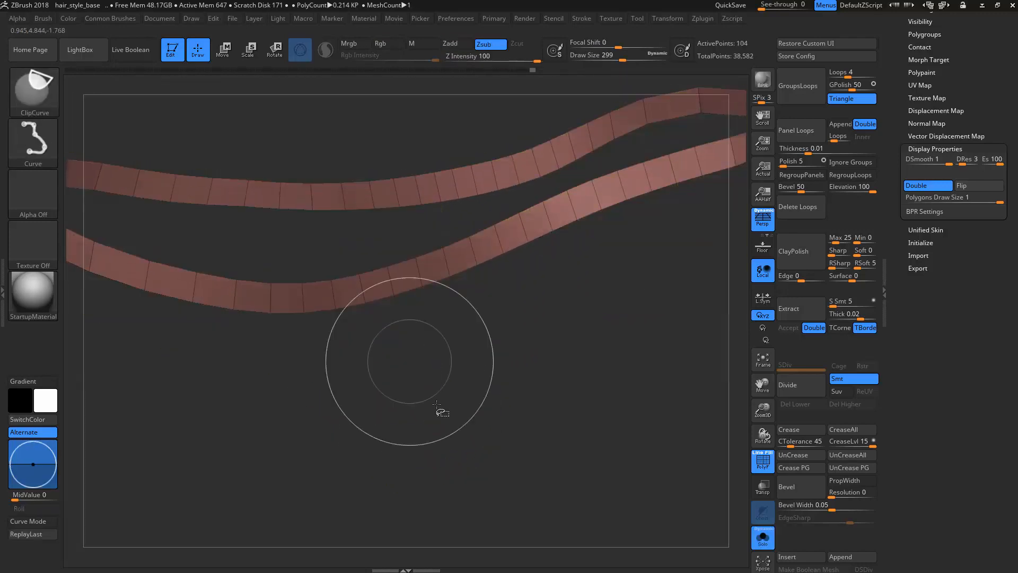
ctrl+shift+click(475, 417)
ctrl+shift+click(402, 351)
key(1)
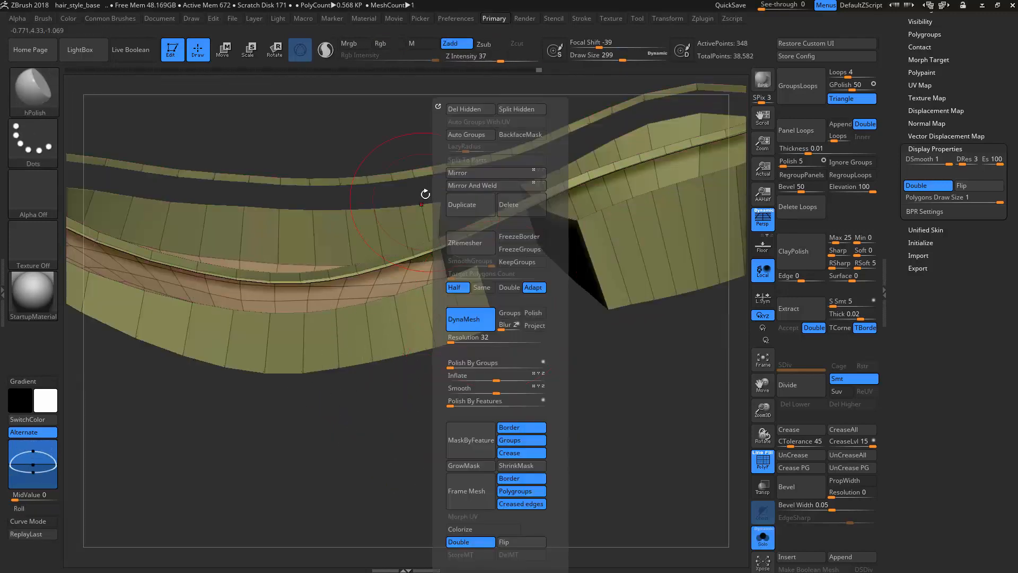
click(467, 136)
ctrl+shift+click(404, 443)
drag(420, 453, 415, 441)
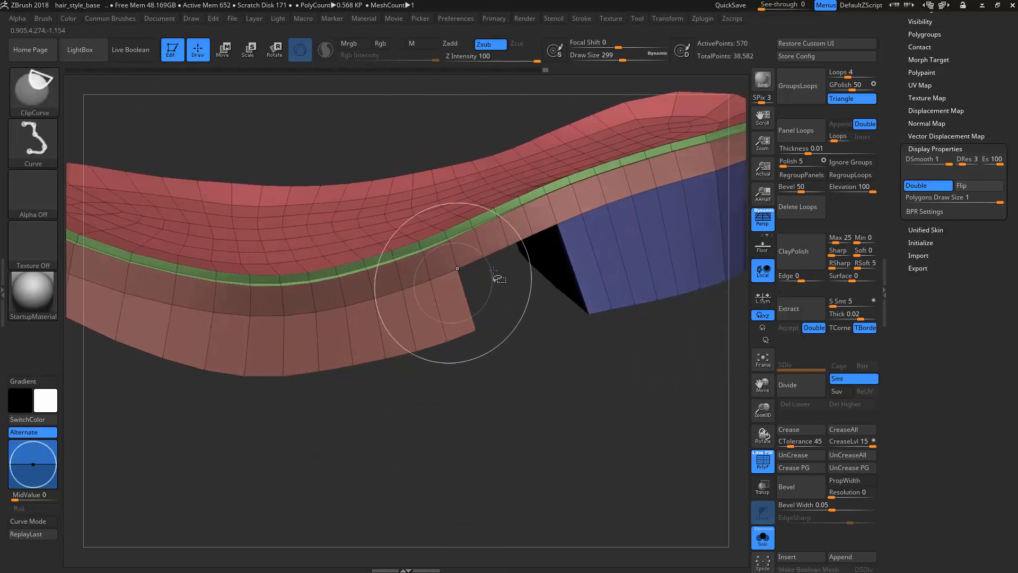
Step: Hide the forefoot, midsection and heel polygroups, leaving only the red top surface and green rim visible
ctrl+shift+click(480, 246)
ctrl+shift+click(461, 284)
ctrl+shift+click(415, 339)
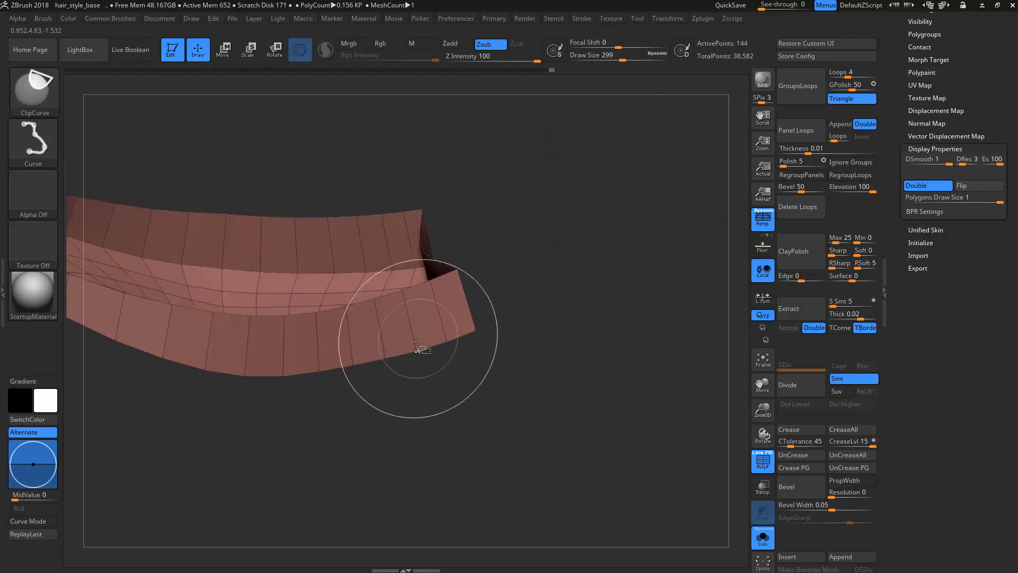
ctrl+shift+click(420, 337)
ctrl+shift+click(580, 276)
ctrl+shift+click(557, 220)
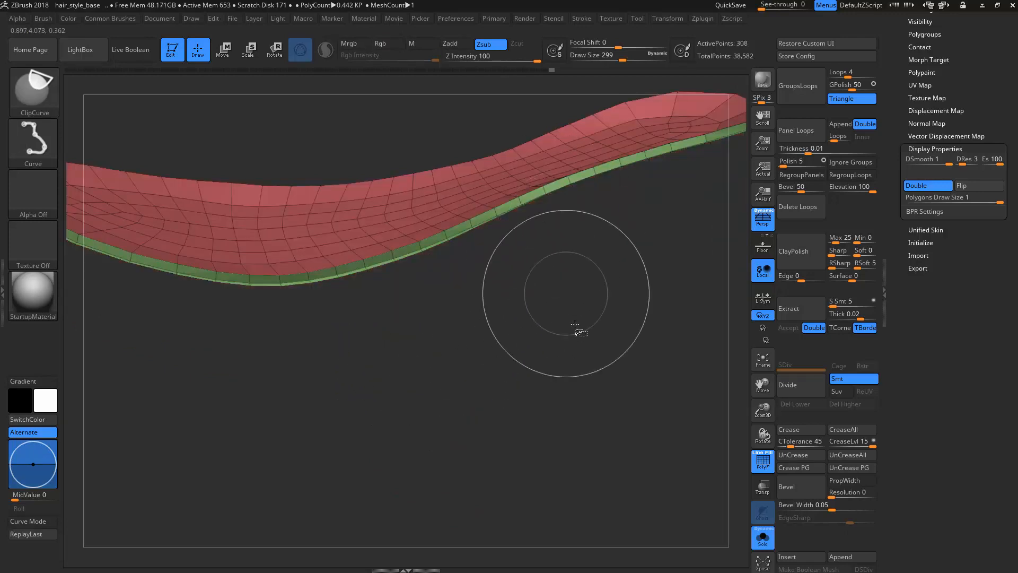
Step: Set the selection brush to SelectRect and invert the sole's visibility to expose the walls, underside and heel
ctrl+shift+click(36, 101)
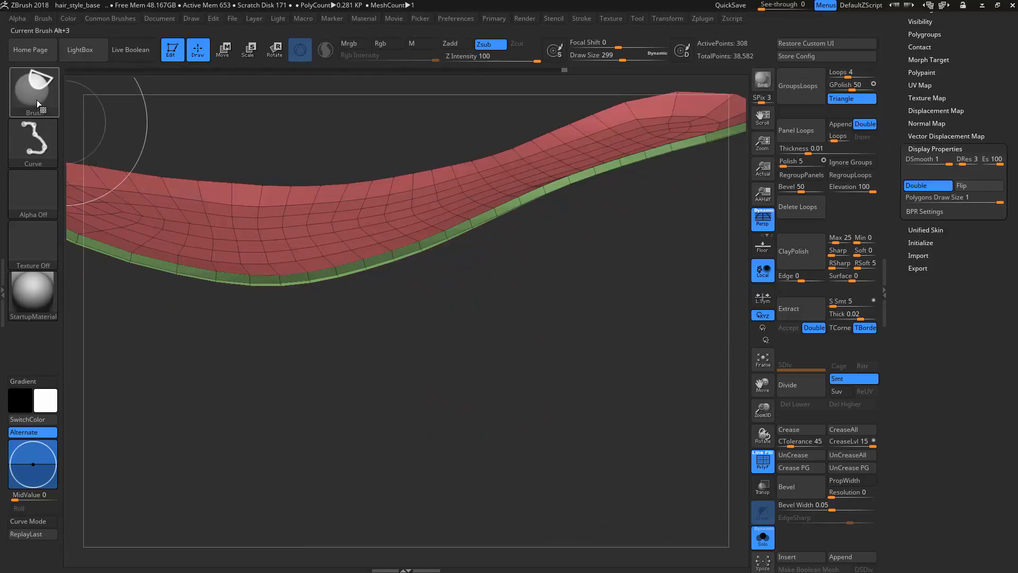
click(36, 100)
click(35, 107)
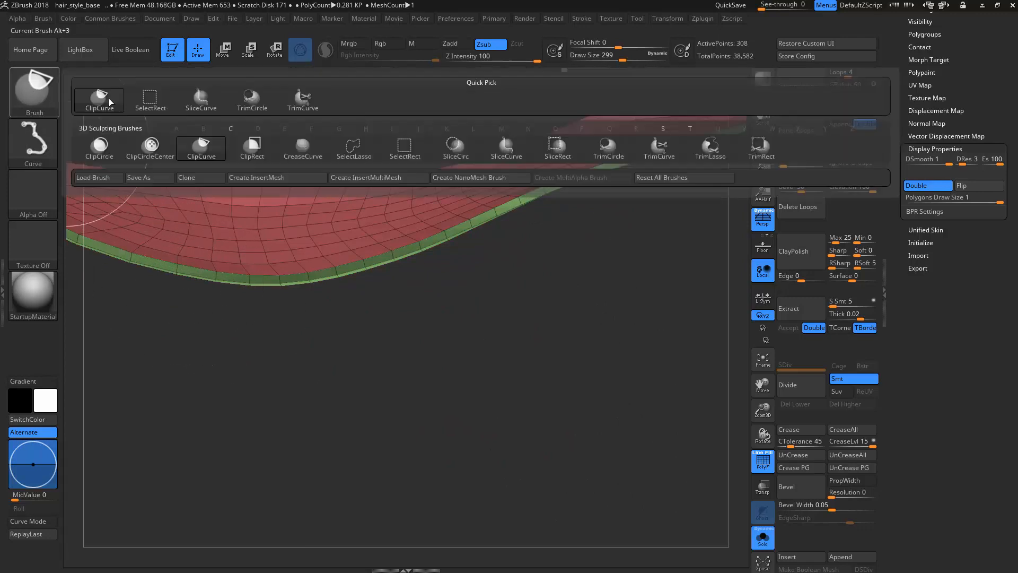
ctrl+shift+click(154, 102)
mouse_move(491, 474)
mouse_down()
mouse_move(420, 405)
mouse_move(446, 436)
mouse_move(419, 455)
mouse_up()
Step: Hide the polyframe and polish the forefoot platform's outer side wall with hPolish at draw size 239
key(s)
alt+drag(300, 405, 405, 398)
key(s)
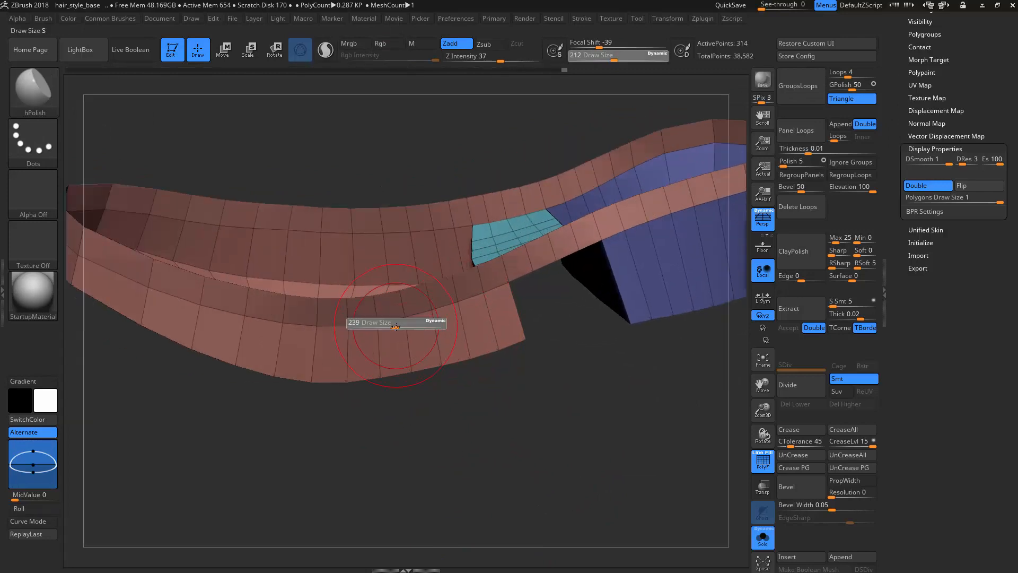
click(394, 324)
key(shift+f)
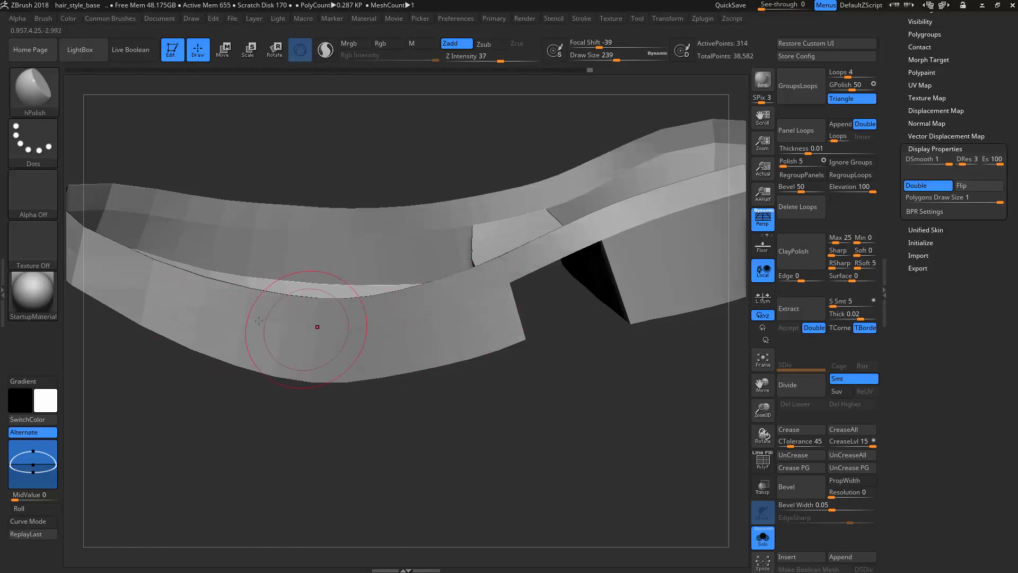
mouse_move(207, 429)
mouse_down()
mouse_move(399, 420)
mouse_move(437, 332)
mouse_up()
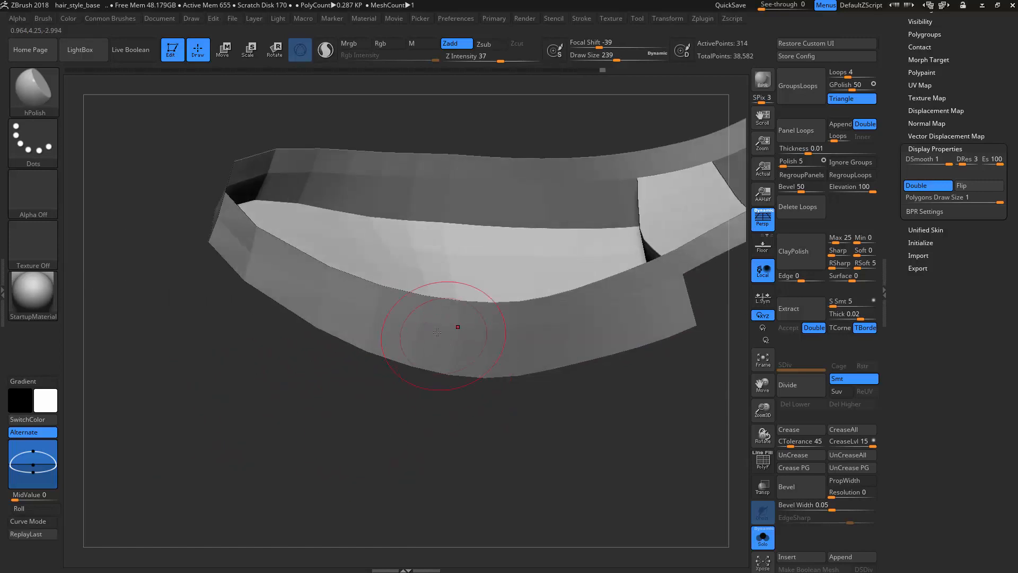
mouse_move(297, 415)
mouse_down()
mouse_move(341, 461)
mouse_move(386, 338)
mouse_up()
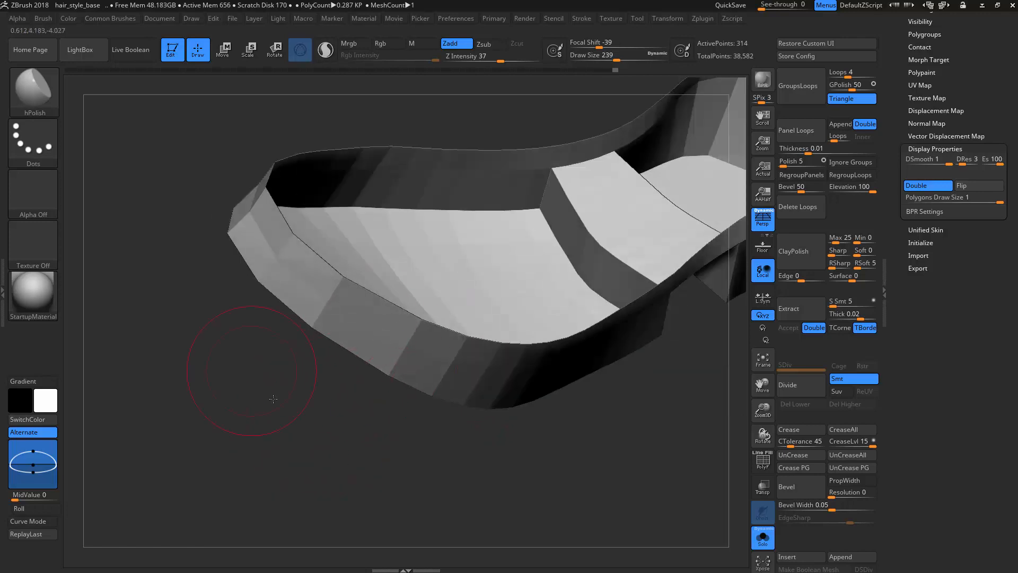
Step: Polish the platform's wall around the toe and along the opposite side, and bring back all hidden parts
drag(273, 399, 342, 375)
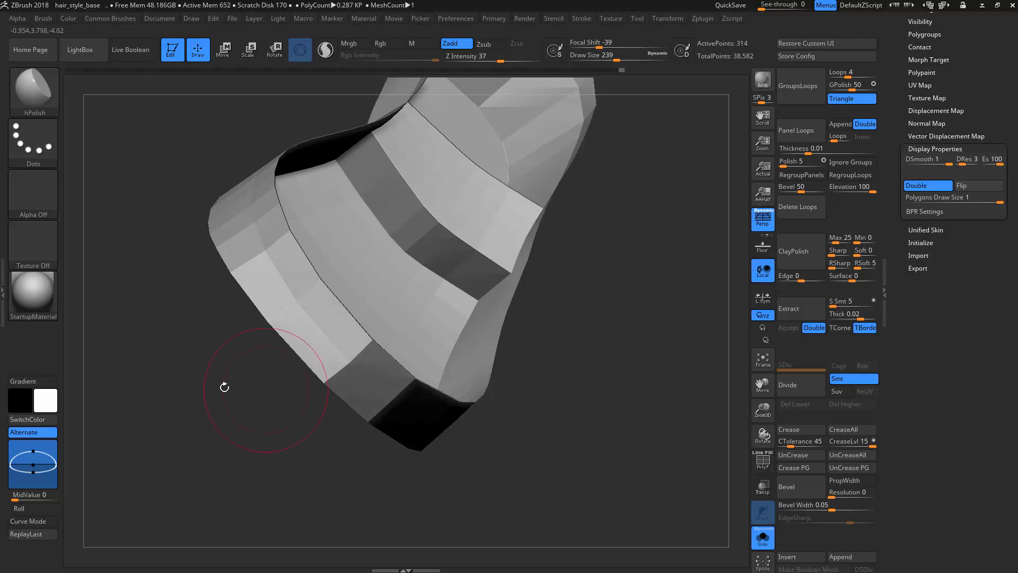
drag(224, 388, 315, 373)
mouse_move(338, 446)
mouse_down()
mouse_move(274, 424)
mouse_move(337, 386)
mouse_up()
mouse_move(262, 443)
mouse_down()
mouse_move(244, 432)
mouse_move(347, 418)
mouse_up()
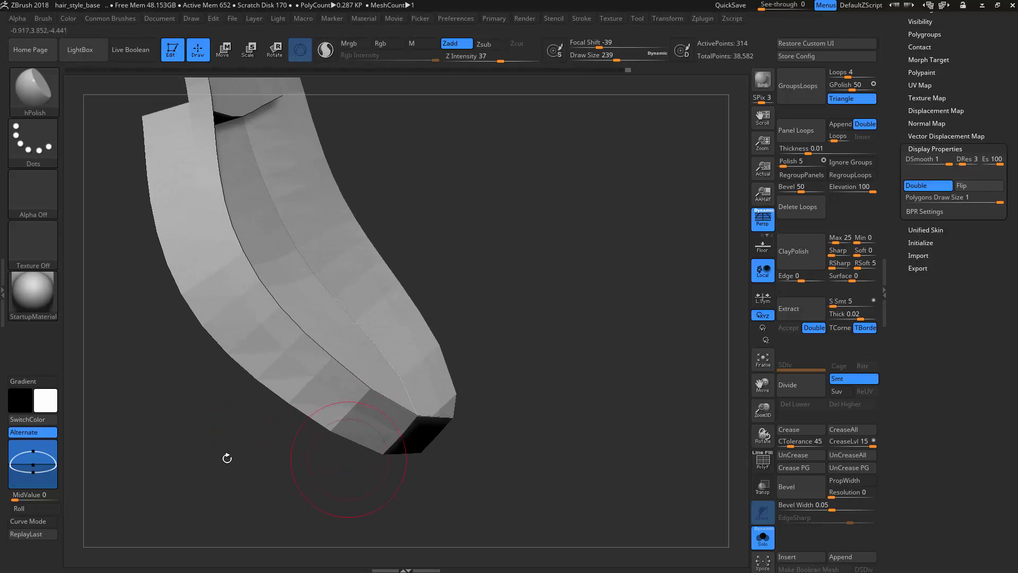
mouse_move(227, 458)
mouse_down()
mouse_move(214, 453)
mouse_move(258, 465)
mouse_move(269, 494)
mouse_move(288, 444)
mouse_move(342, 369)
mouse_up()
drag(409, 429, 447, 464)
mouse_move(558, 465)
mouse_down()
mouse_move(506, 436)
mouse_move(421, 460)
mouse_move(435, 467)
mouse_move(401, 440)
mouse_move(359, 482)
mouse_move(400, 478)
mouse_move(425, 514)
mouse_move(417, 442)
mouse_move(428, 341)
mouse_move(475, 341)
mouse_move(500, 370)
mouse_move(527, 348)
mouse_move(562, 407)
mouse_move(565, 388)
mouse_move(586, 391)
mouse_move(463, 286)
mouse_up()
ctrl+shift+click(568, 225)
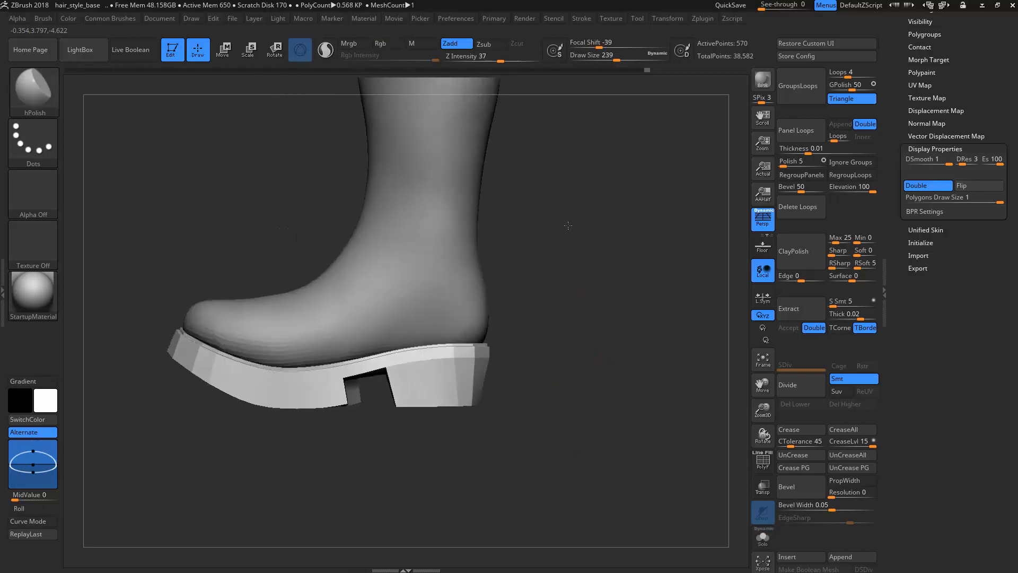
Step: Preview the polished sole under the foot with dynamic subdivision, and restore the low-poly polyframe display
alt+drag(568, 225, 648, 291)
key(d)
click(451, 189)
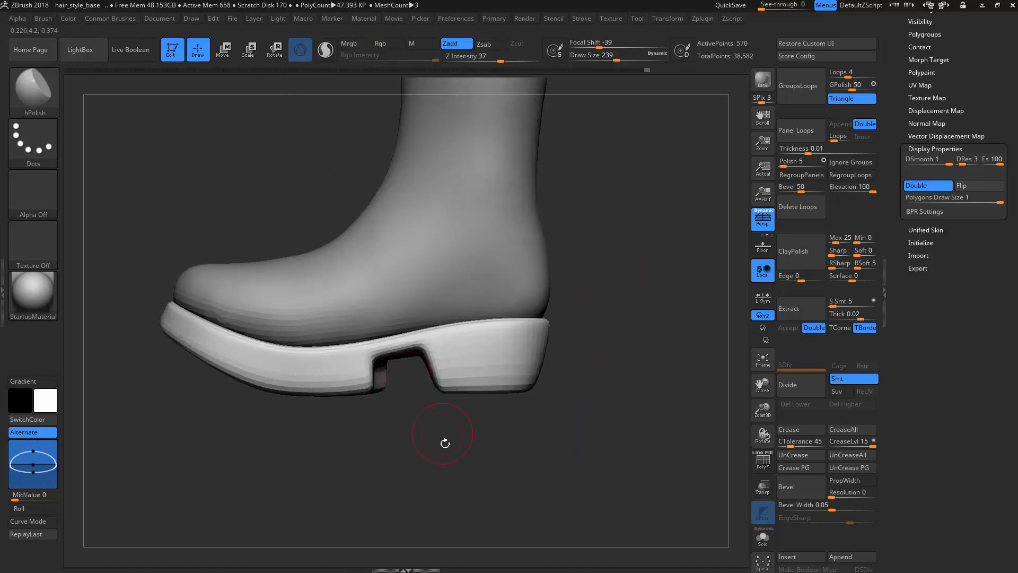
key(shift+f)
mouse_move(393, 477)
alt+mouse_down()
mouse_move(480, 473)
mouse_move(562, 487)
mouse_move(550, 471)
alt+mouse_up()
key(shift+f)
key(shift+d)
key(shift+f)
Step: Try masking all but the forefoot platform's rear end and moving that end about 0.159 toward the toe
ctrl+drag(489, 487, 541, 410)
ctrl+drag(558, 345, 560, 341)
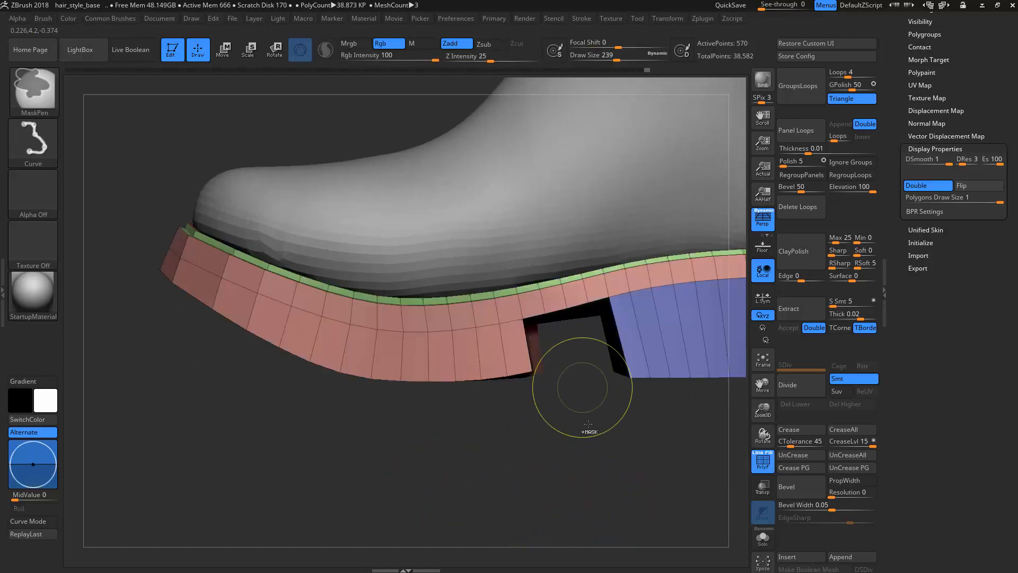
ctrl+drag(487, 351, 485, 354)
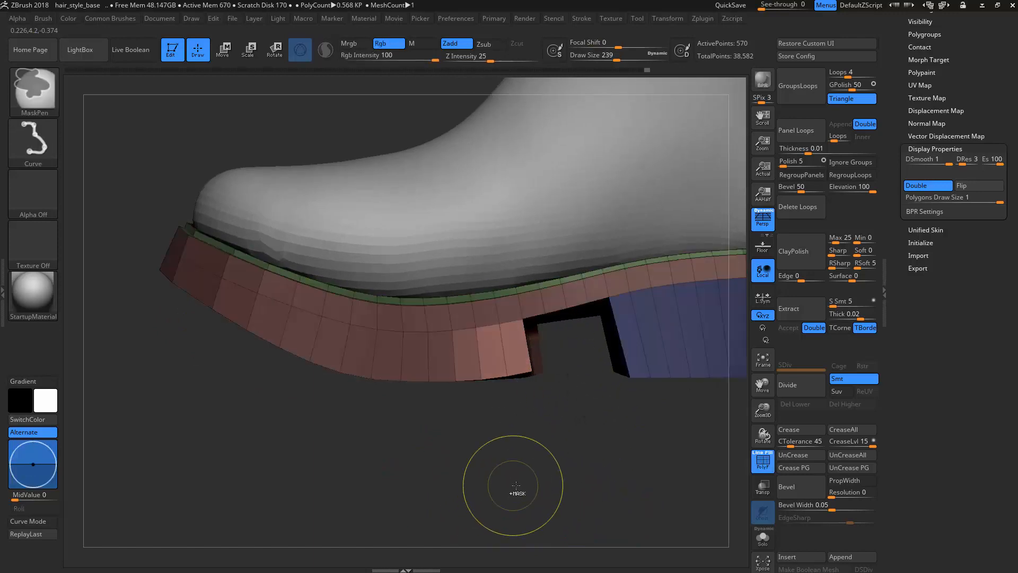
key(w)
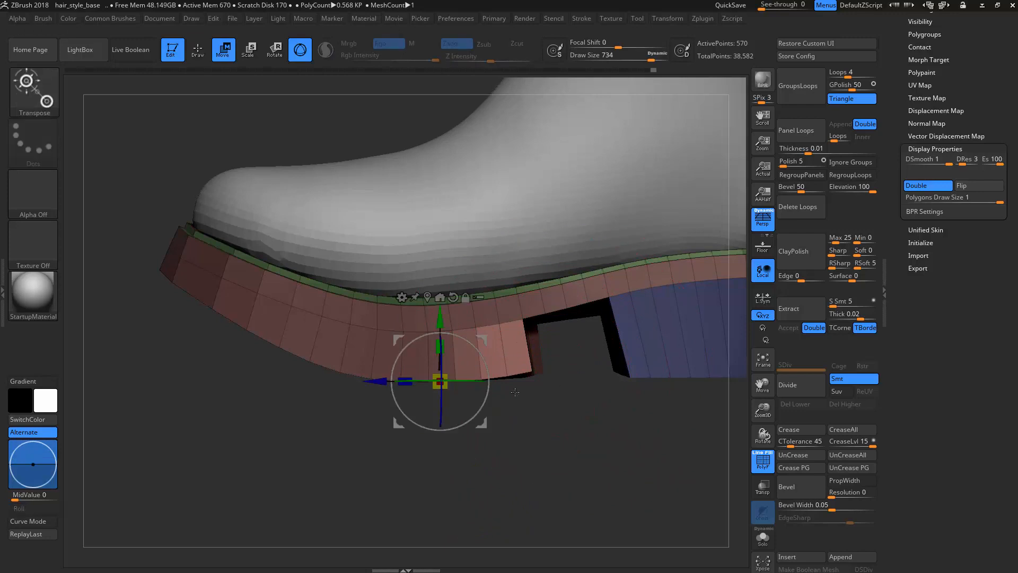
drag(376, 389, 360, 390)
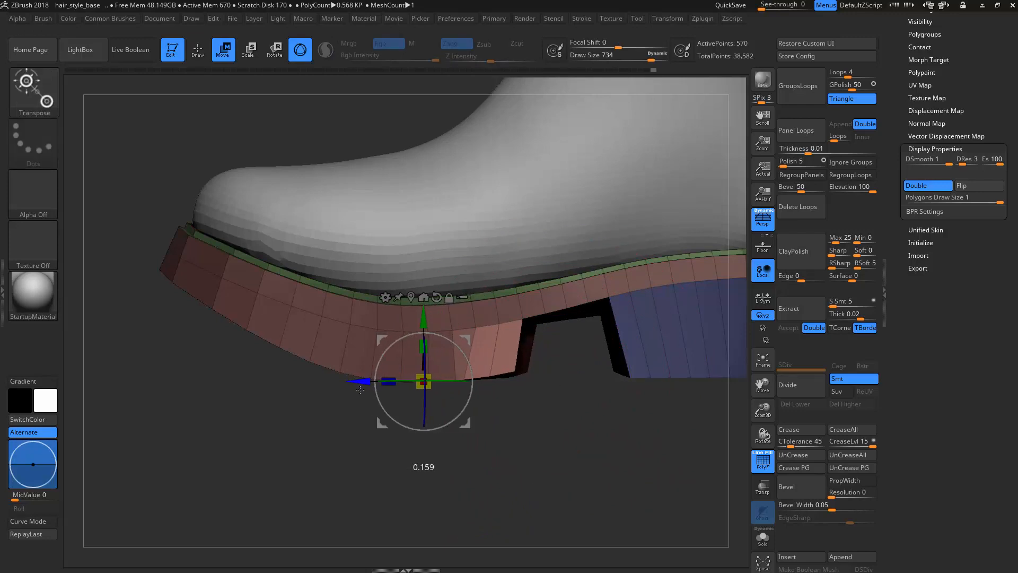
key(q)
Step: Mask the sole's upper band with MaskPen, keeping the forefoot platform's lower wall editable
mouse_move(341, 432)
mouse_down()
mouse_move(520, 432)
mouse_move(525, 393)
mouse_move(513, 461)
mouse_move(530, 462)
mouse_move(499, 462)
mouse_up()
mouse_move(121, 263)
ctrl+mouse_down()
mouse_move(166, 299)
mouse_move(157, 301)
mouse_move(379, 338)
ctrl+mouse_up()
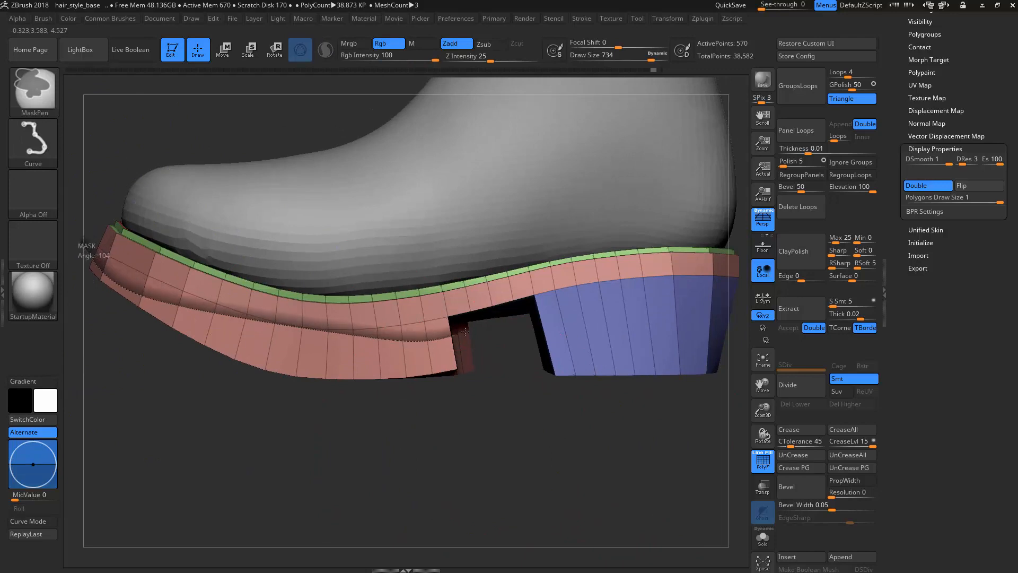
ctrl+drag(769, 307, 770, 308)
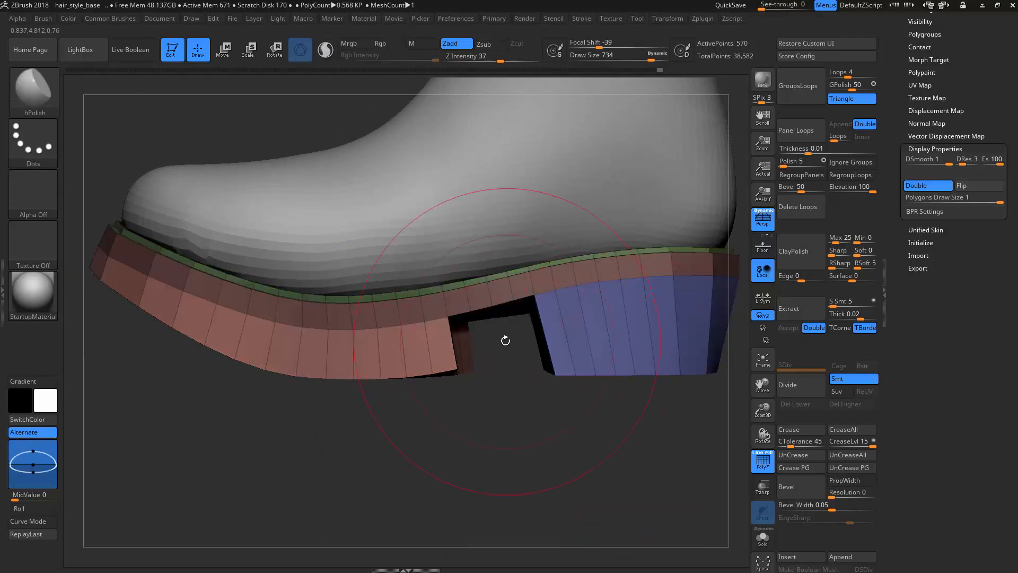
Step: Try nudging the forefoot platform's rear end with a brush enlarged to draw size 1000, and undo the stroke
key(s)
drag(504, 342, 523, 341)
drag(456, 375, 453, 375)
key(ctrl+z)
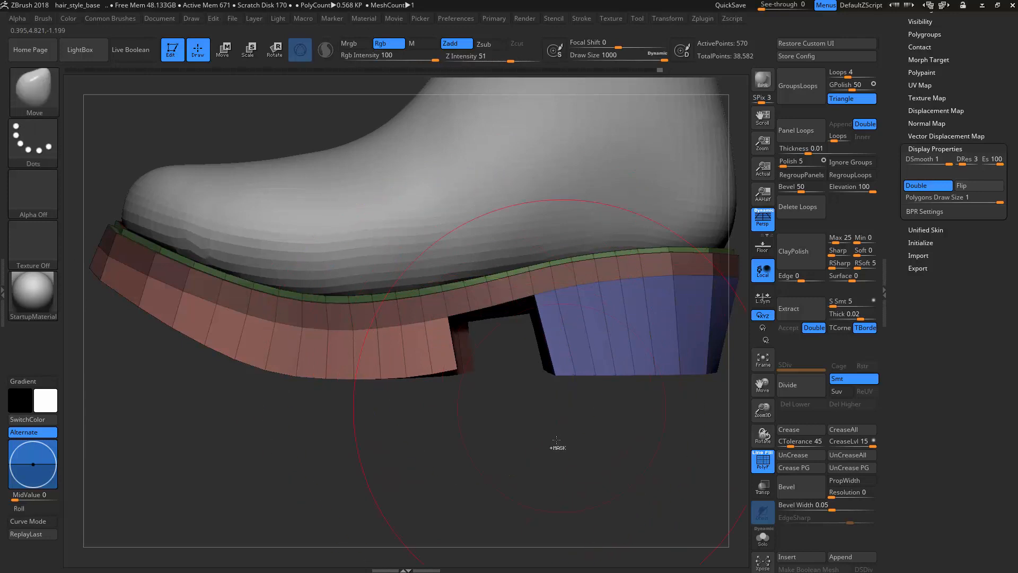
Step: Mask the heel and push the forefoot platform's rear end toward the toe with the Move brush at draw size 648
mouse_move(485, 428)
ctrl+mouse_down()
mouse_move(615, 395)
mouse_move(520, 369)
mouse_move(547, 489)
ctrl+mouse_up()
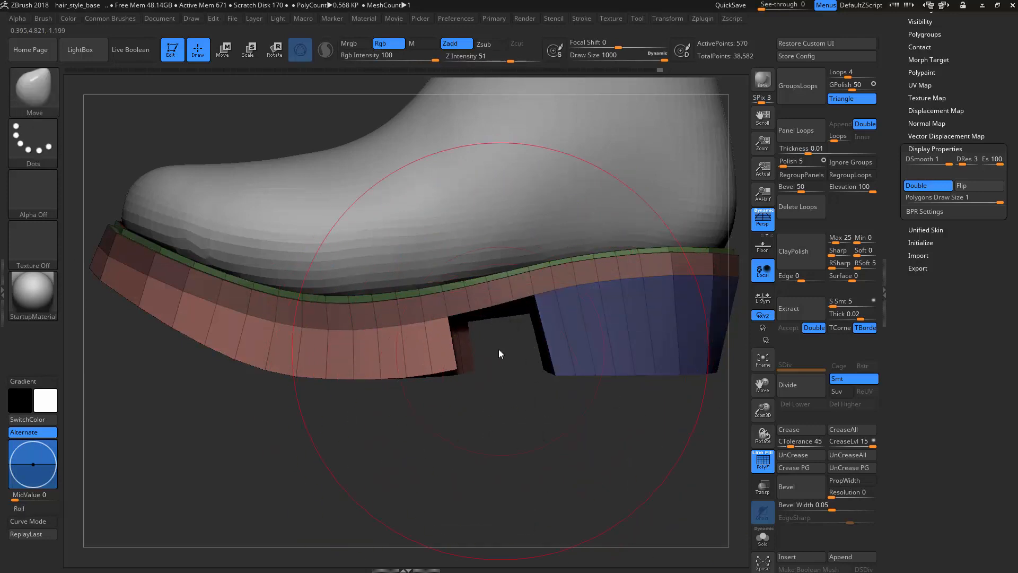
key(s)
click(500, 352)
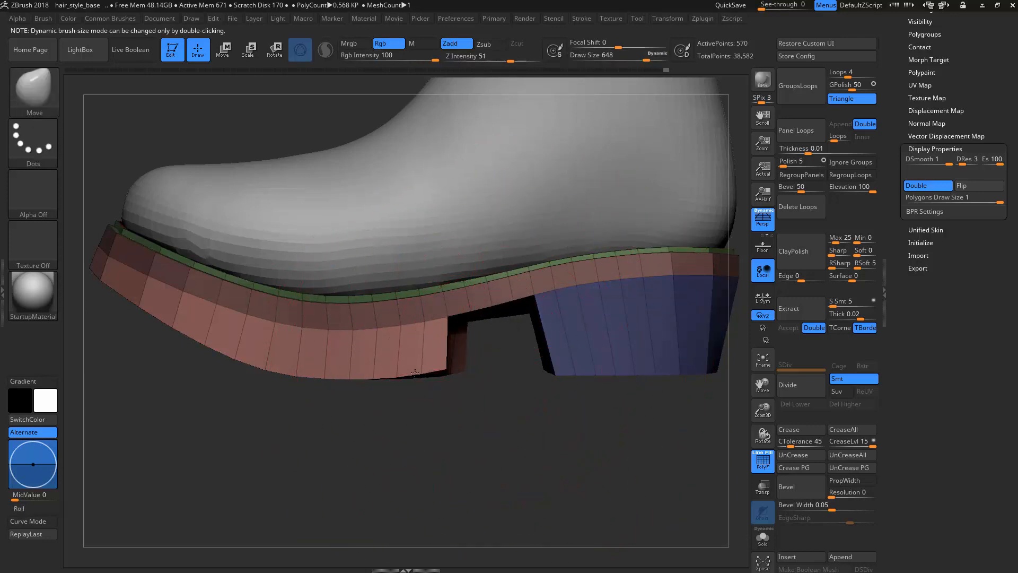
Step: Shape the forefoot platform's rear edge with the Move brush at draw size 393, working from below and the side, and clear the mask
drag(462, 394, 452, 263)
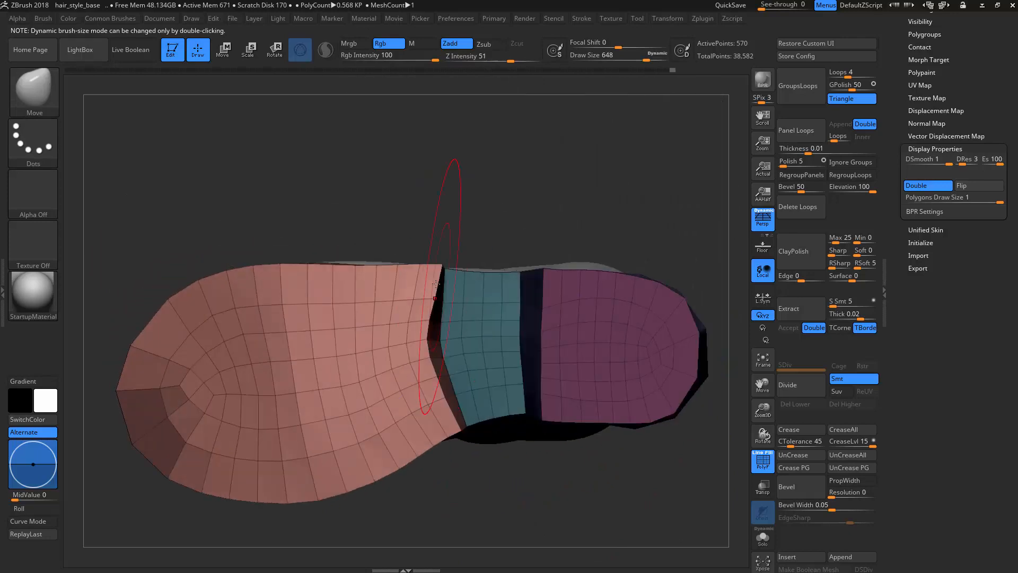
key(s)
click(423, 288)
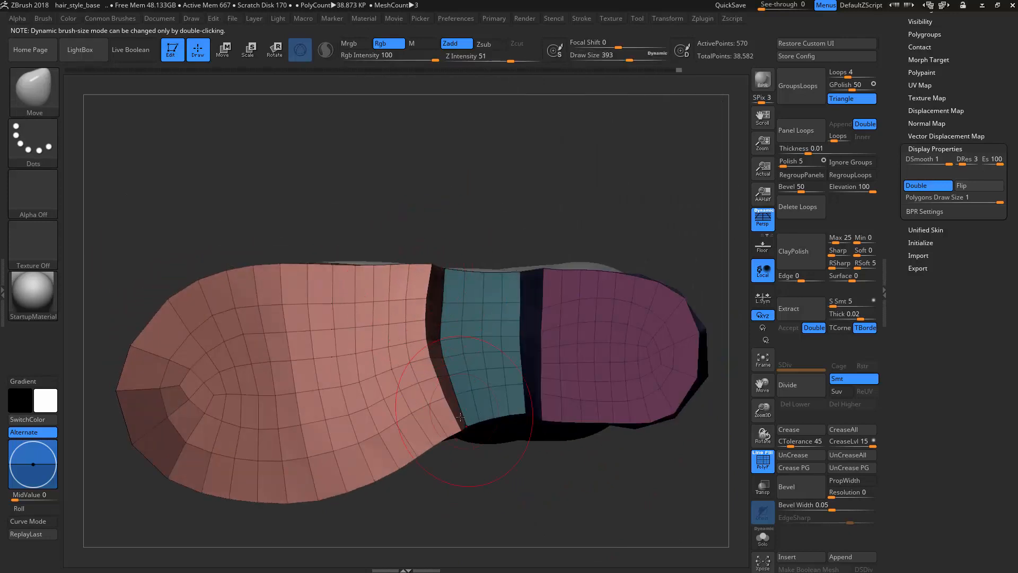
drag(422, 333, 411, 304)
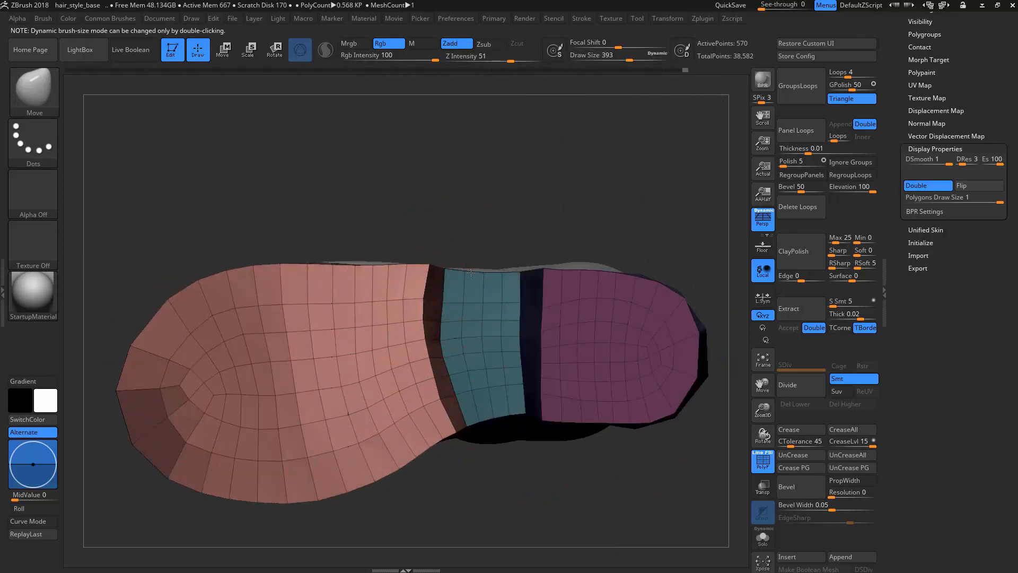
mouse_move(471, 272)
mouse_down()
mouse_move(415, 311)
mouse_move(413, 345)
mouse_up()
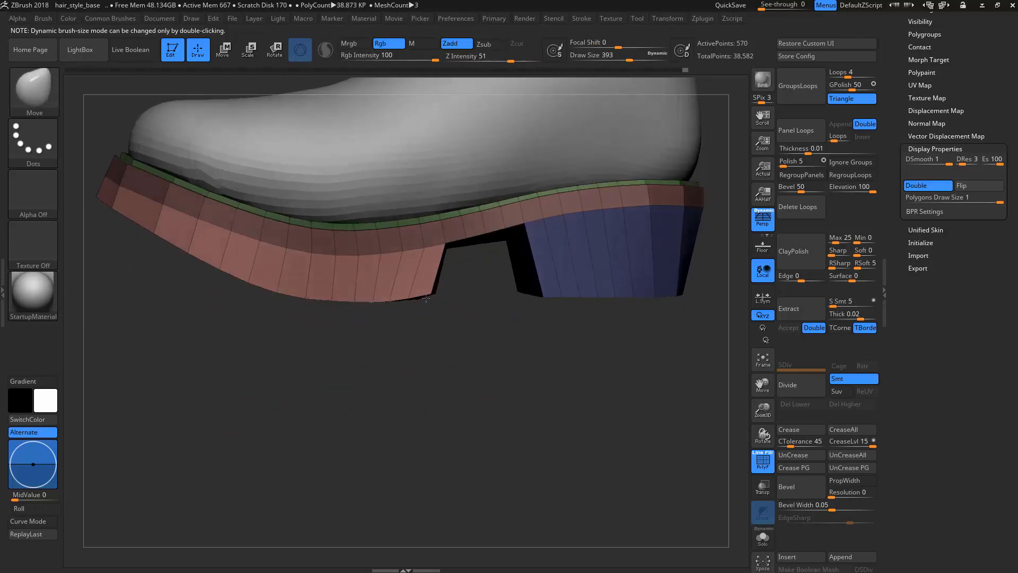
drag(419, 294, 417, 300)
mouse_move(432, 344)
mouse_down()
mouse_move(514, 400)
mouse_move(608, 384)
mouse_up()
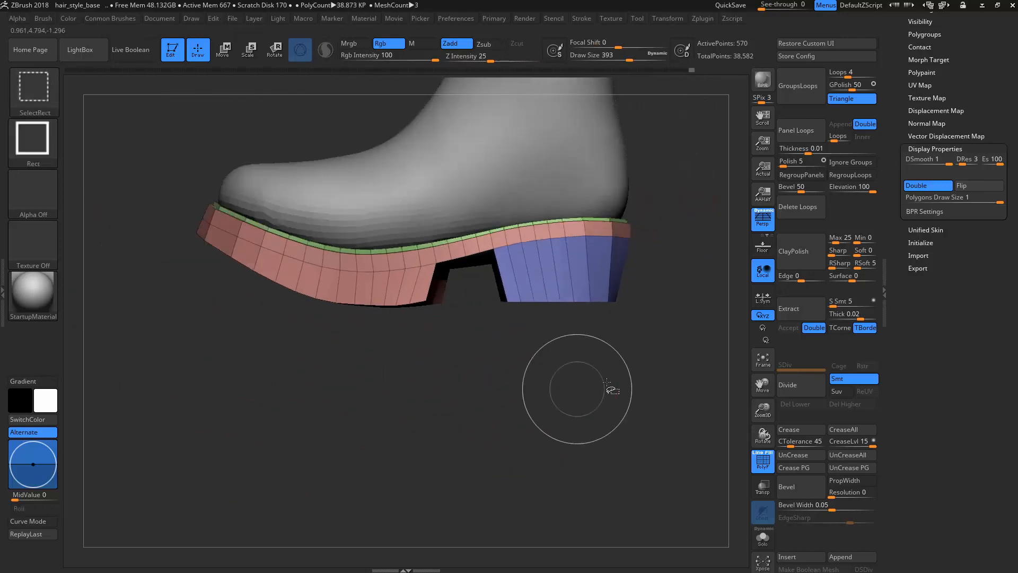
Step: Clip the undersides of the forefoot platform and heel flat with the ClipCurve brush in side view
key(b)
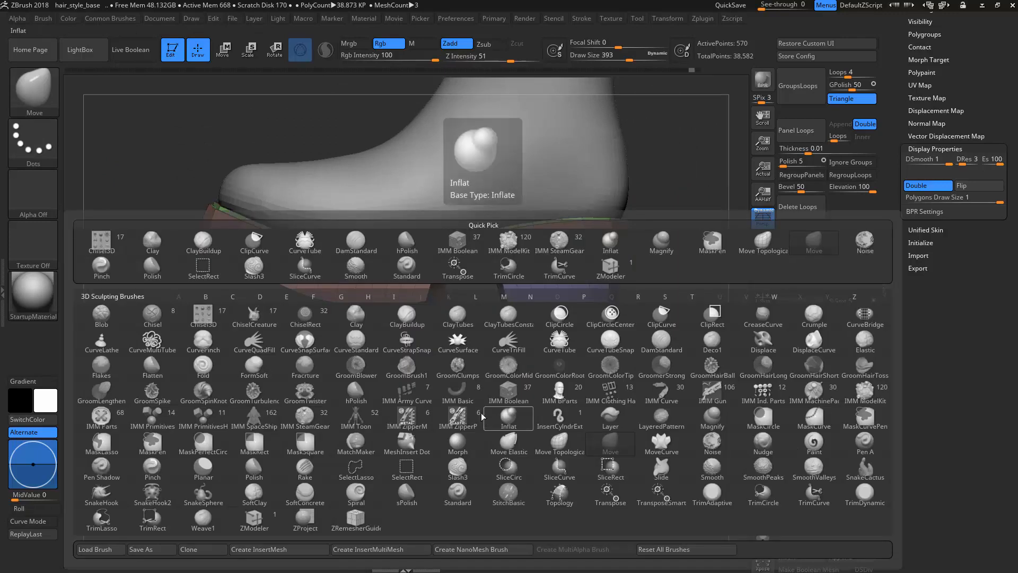
click(560, 317)
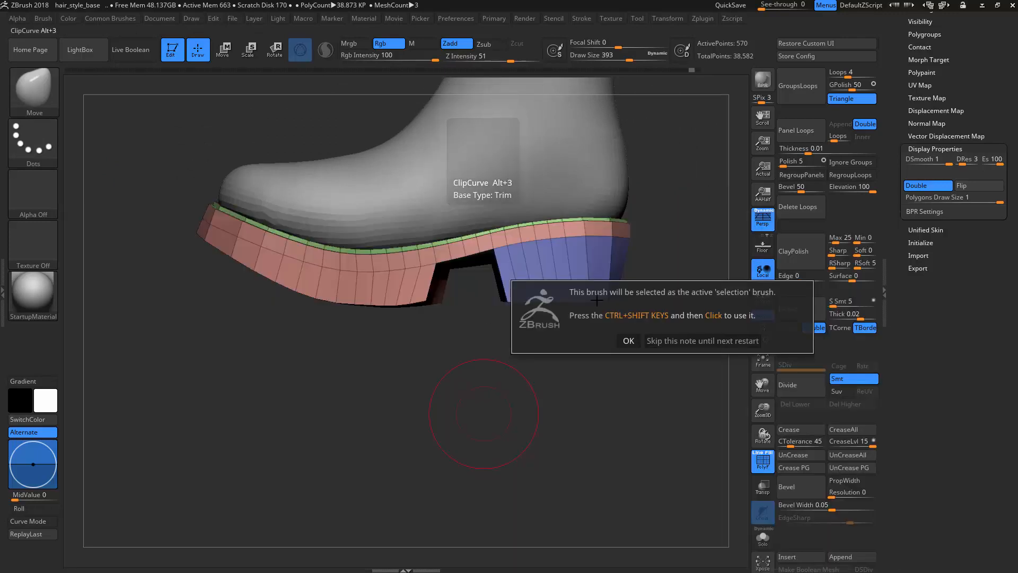
click(628, 334)
mouse_move(650, 337)
ctrl+shift+mouse_down()
mouse_move(194, 325)
mouse_move(234, 302)
mouse_move(193, 322)
mouse_move(183, 314)
ctrl+shift+mouse_up()
alt+drag(445, 397, 648, 359)
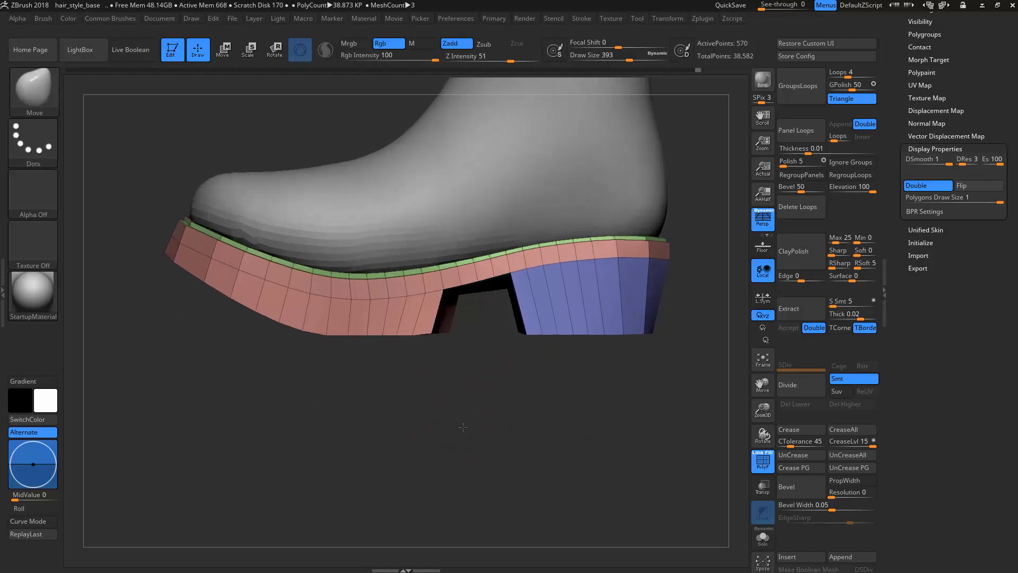
mouse_move(685, 330)
ctrl+shift+mouse_down()
mouse_move(337, 342)
mouse_move(386, 332)
ctrl+shift+mouse_up()
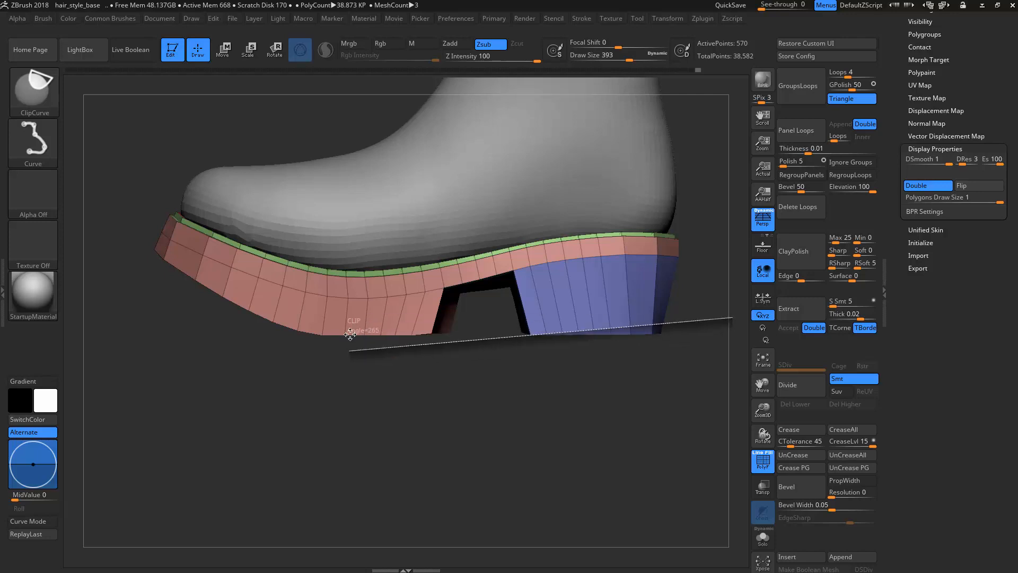
ctrl+shift+drag(350, 334, 361, 328)
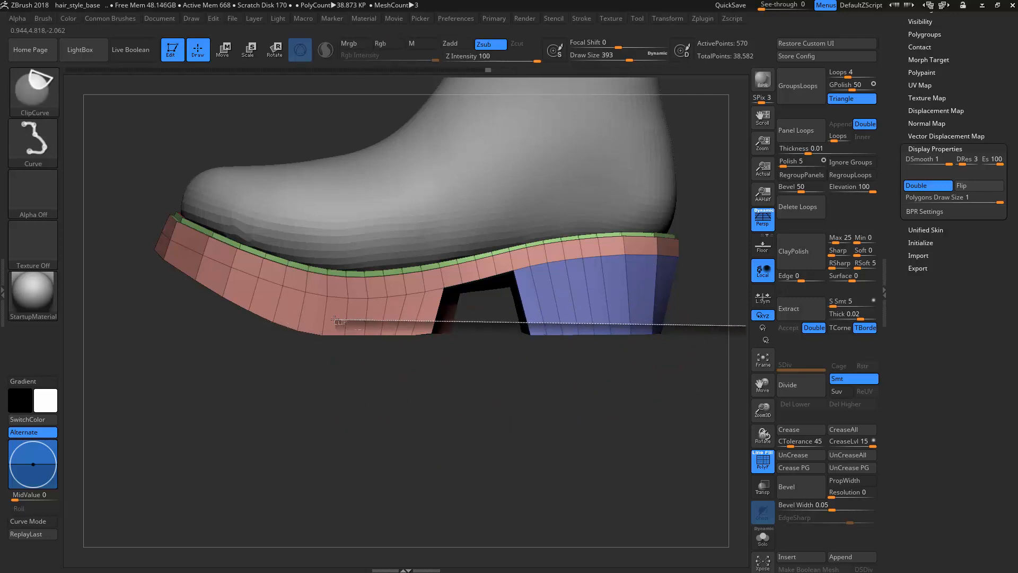
mouse_move(270, 304)
ctrl+shift+mouse_down()
mouse_move(168, 264)
mouse_move(110, 226)
ctrl+shift+mouse_up()
Step: Isolate the sole and set the ZModeler brush's edge action to Insert EdgeLoop
mouse_move(382, 439)
mouse_down()
mouse_move(327, 425)
mouse_move(379, 394)
mouse_move(370, 357)
mouse_move(342, 395)
mouse_move(389, 446)
mouse_move(418, 430)
mouse_move(459, 445)
mouse_move(405, 431)
mouse_move(472, 504)
mouse_move(477, 456)
mouse_move(432, 433)
mouse_move(488, 287)
mouse_up()
key(shift+f)
key(shift+f)
key(alt+s)
key(b)
key(z)
key(m)
mouse_move(501, 114)
mouse_down()
mouse_move(496, 163)
mouse_move(523, 154)
mouse_up()
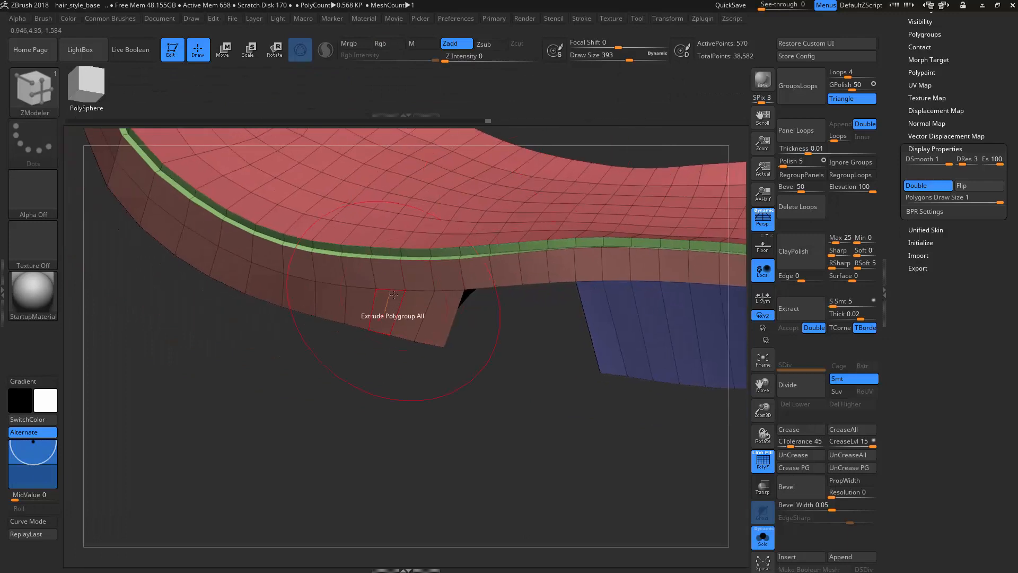
key(s)
drag(394, 295, 365, 295)
alt+drag(337, 387, 361, 472)
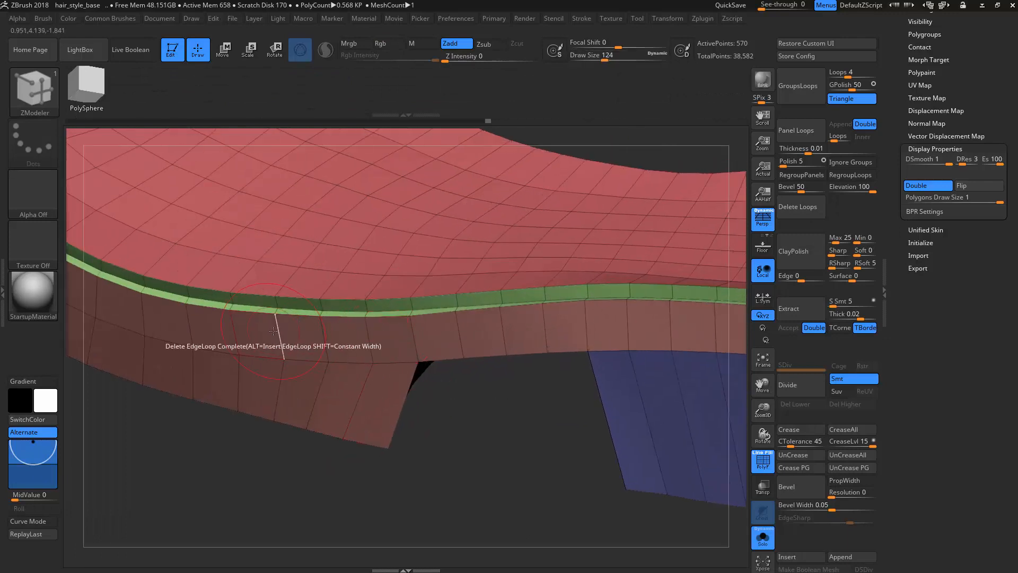
key(space)
click(263, 269)
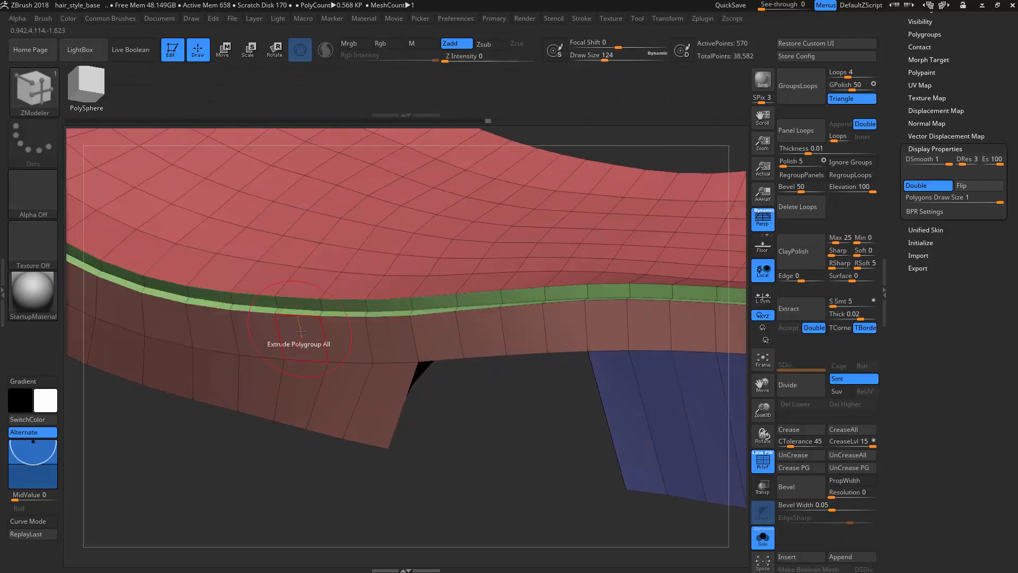
Step: Insert supporting edge loops along the green rim band and near the lower edges of the platform and heel, using draw size 22
key(s)
drag(314, 330, 281, 330)
mouse_move(241, 444)
alt+mouse_down()
mouse_move(294, 418)
mouse_move(296, 451)
alt+mouse_up()
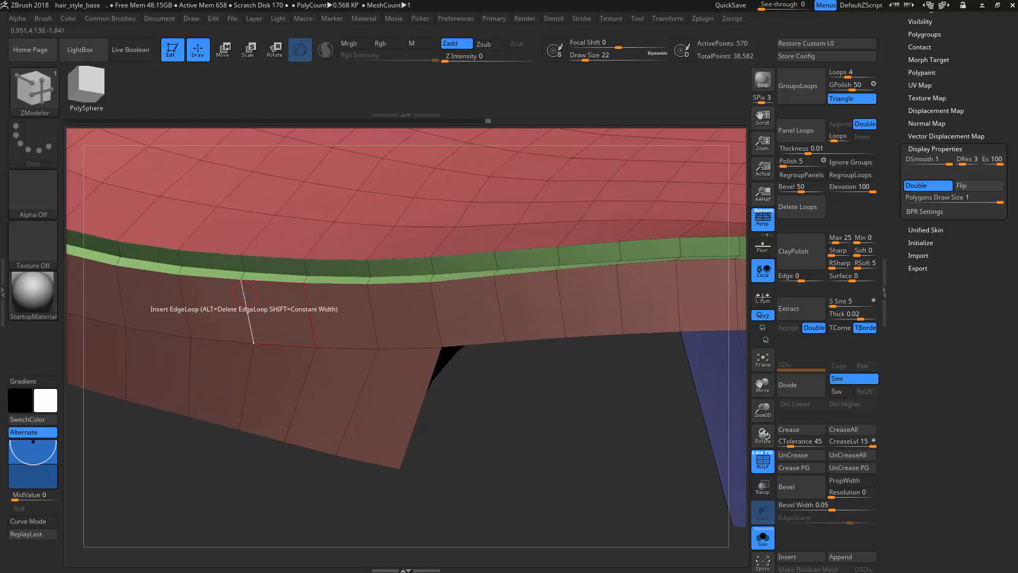
drag(244, 293, 242, 260)
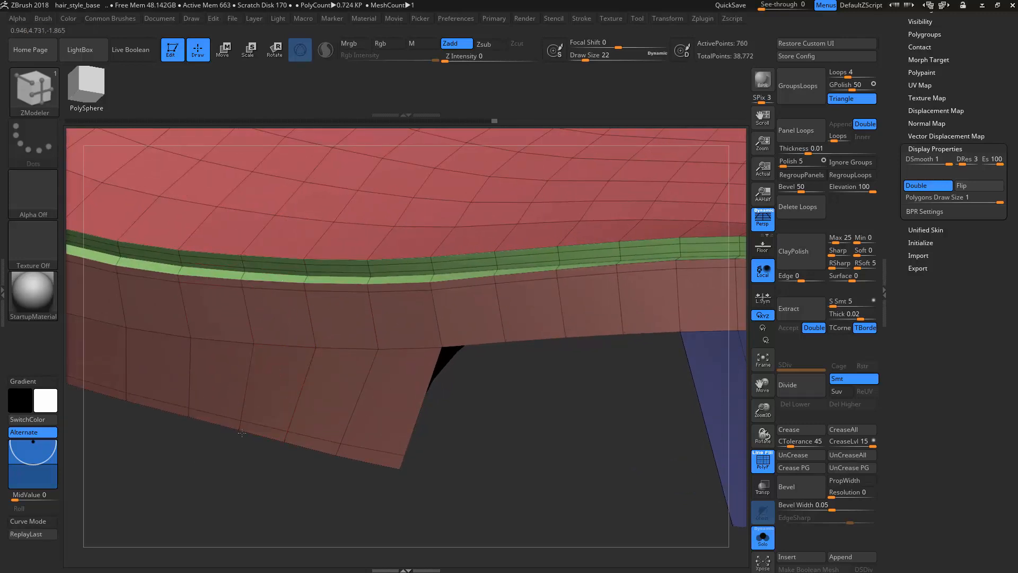
alt+drag(496, 502, 478, 405)
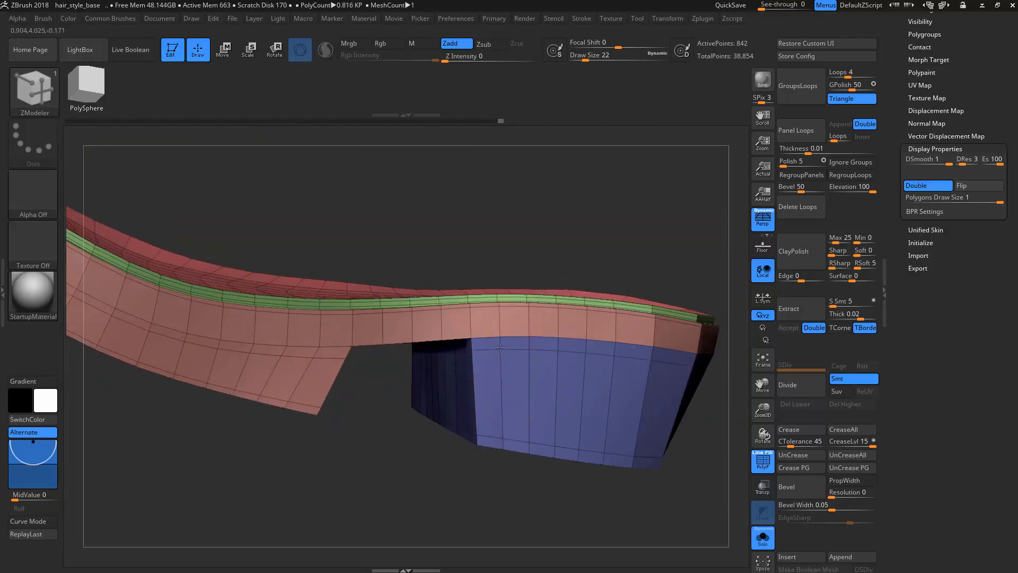
drag(407, 446, 408, 492)
Step: Preview the isolated sole with Dynamic Subdiv, with and without the polyframe, and return to the low-poly mesh
key(d)
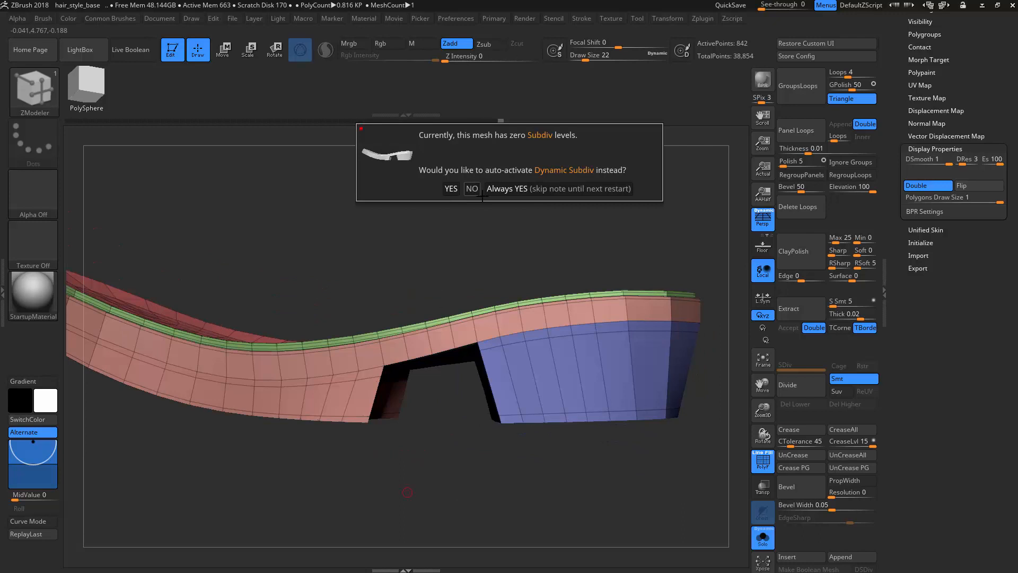
click(451, 188)
key(shift+f)
drag(386, 464, 393, 495)
mouse_move(506, 448)
mouse_down()
mouse_move(470, 458)
mouse_move(511, 445)
mouse_up()
key(shift)
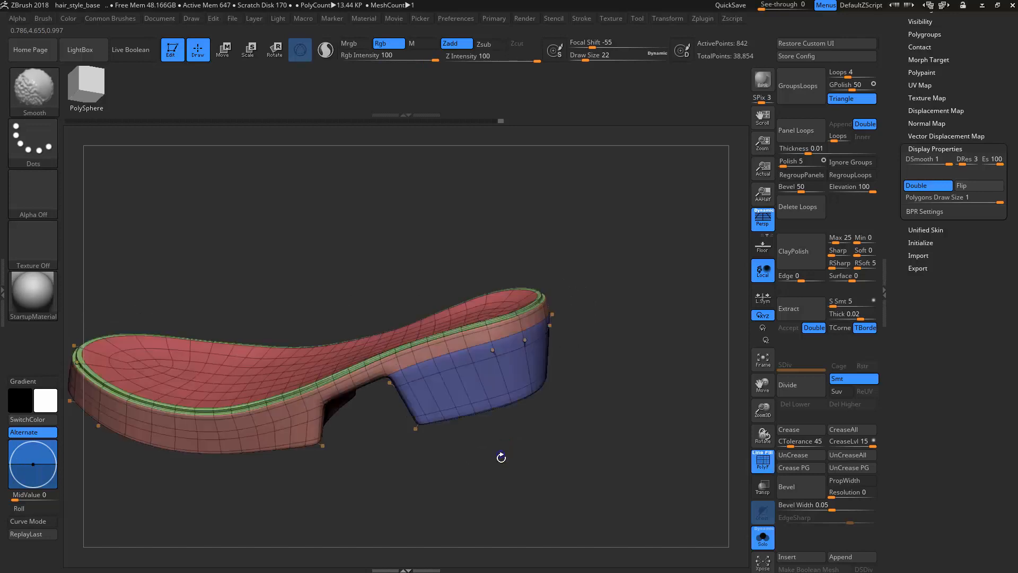
key(shift+f)
key(s)
mouse_move(545, 457)
alt+mouse_down()
mouse_move(412, 475)
mouse_move(414, 495)
alt+mouse_up()
key(shift+f)
key(shift+f)
key(shift+f)
key(shift+d)
Step: Flatten the heel's side and rear walls with the hPolish brush at draw size 124
key(s)
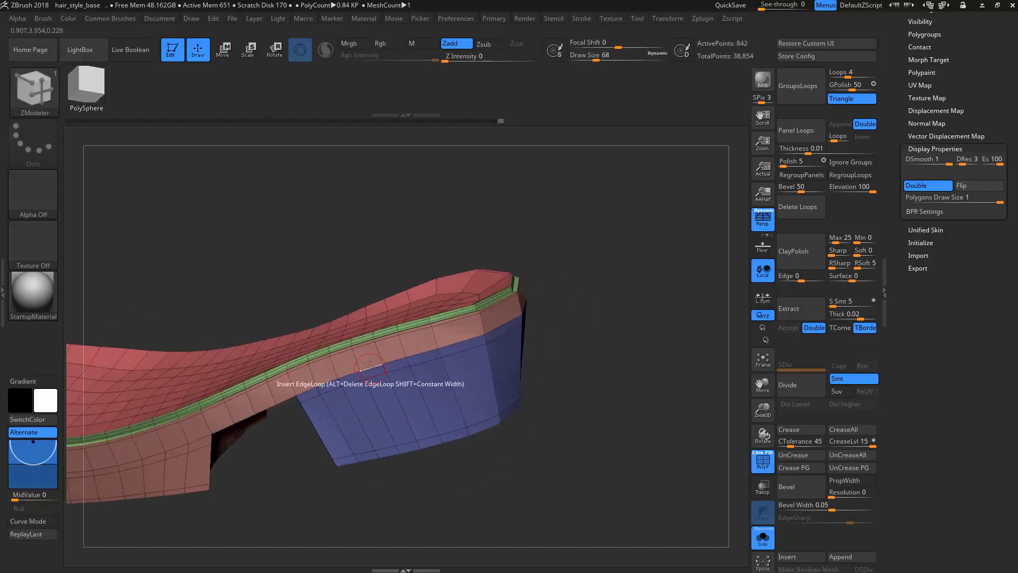
key(s)
drag(359, 350, 384, 352)
key(b)
key(h)
key(p)
key(s)
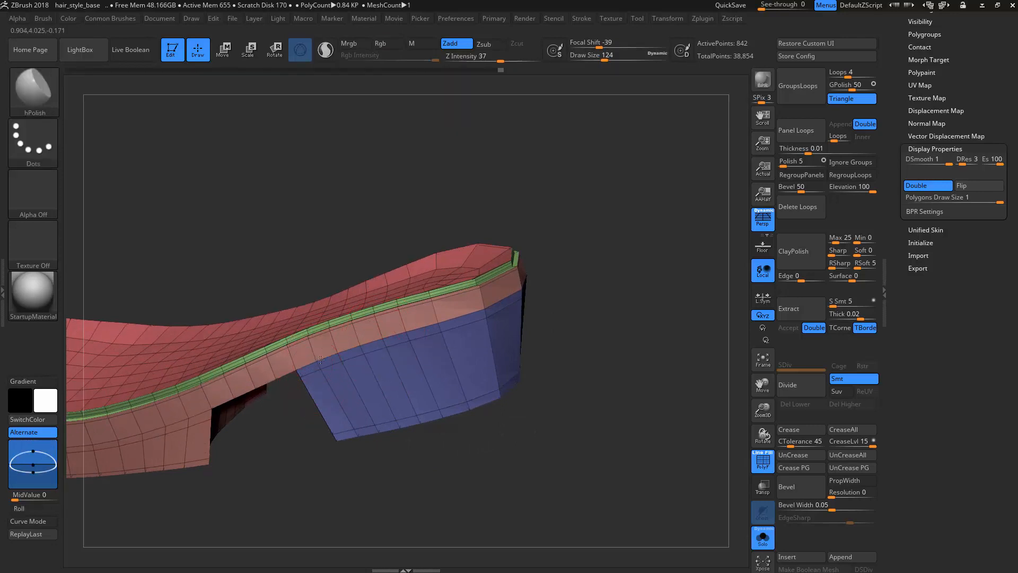
key(shift+f)
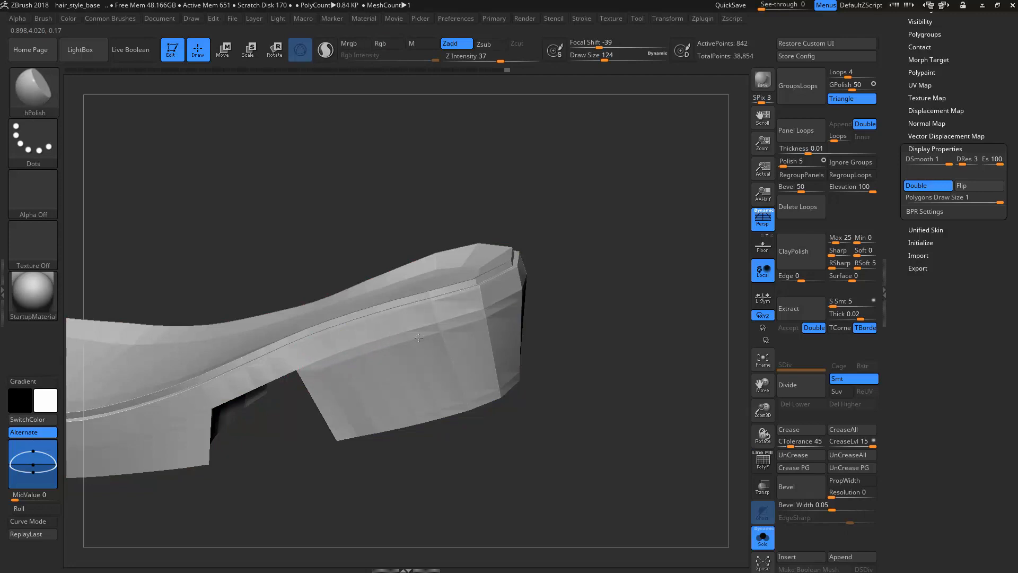
drag(559, 319, 506, 295)
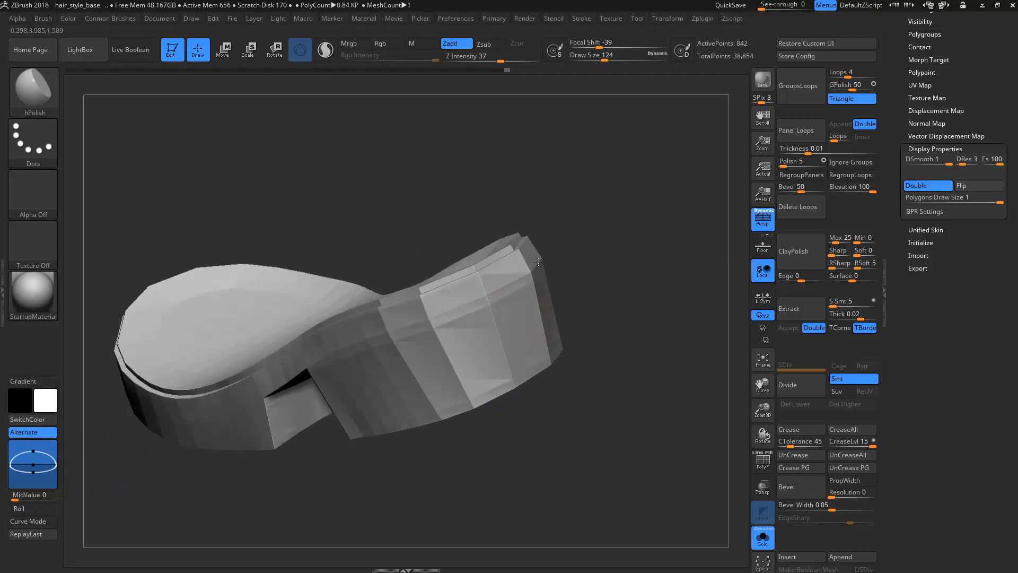
drag(538, 261, 254, 455)
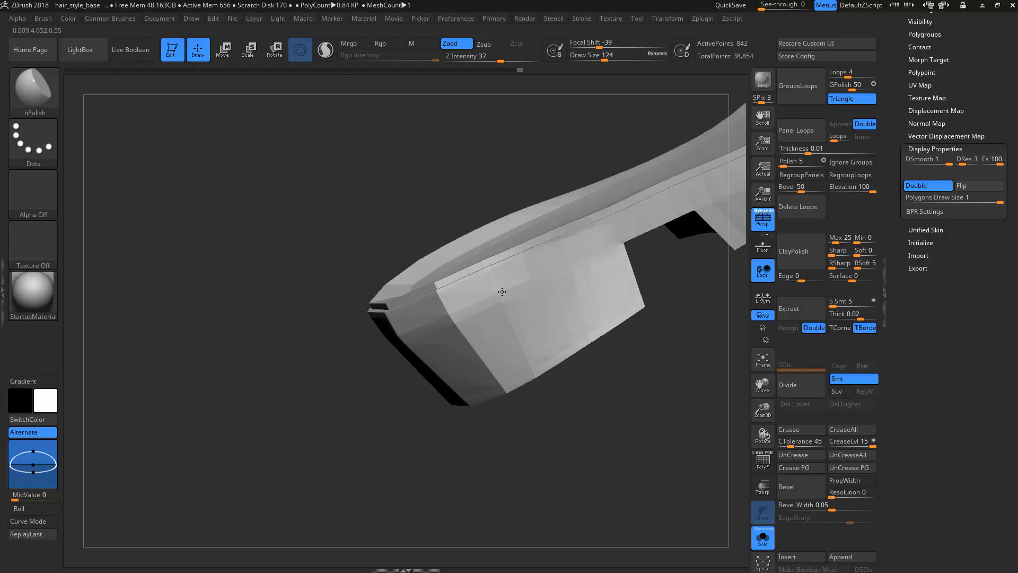
Step: Activate Dynamic Subdiv on the sole and even out the heel's side wall with the brush at draw size 187
key(f)
key(d)
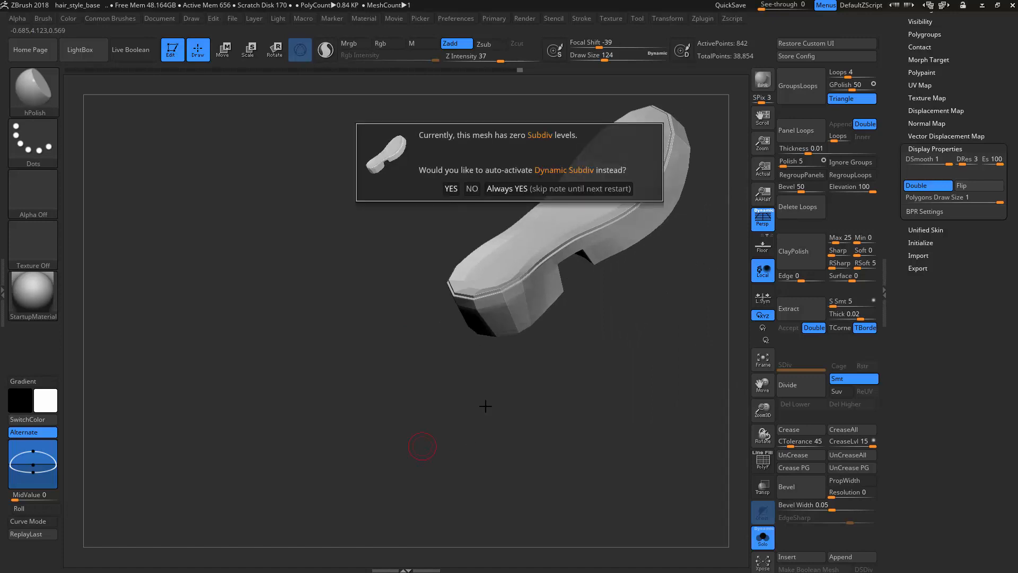
click(454, 192)
mouse_move(478, 432)
mouse_down()
mouse_move(488, 403)
mouse_move(469, 471)
mouse_up()
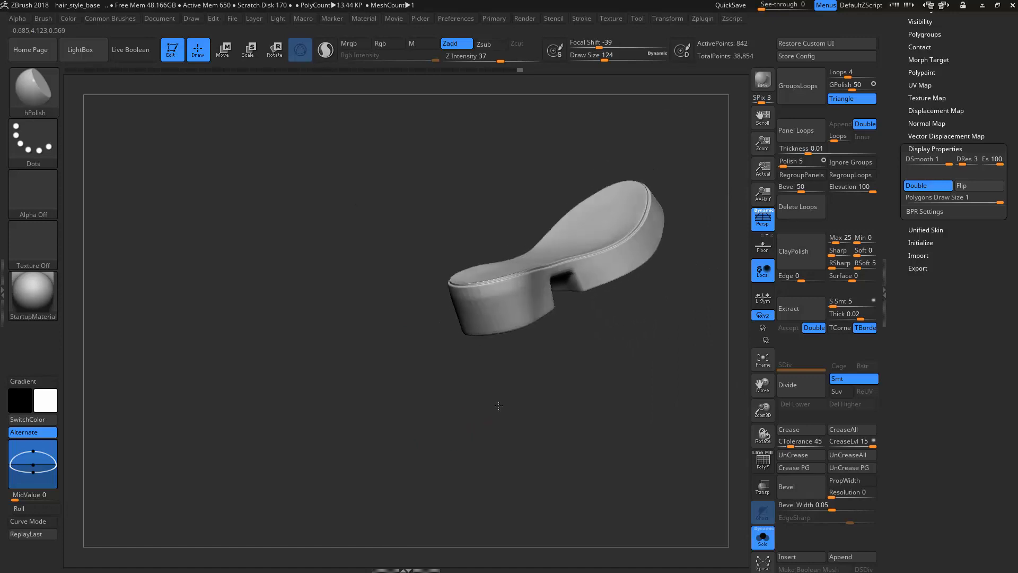
key(s)
drag(510, 292, 512, 291)
drag(480, 430, 494, 390)
shift+drag(500, 305, 511, 296)
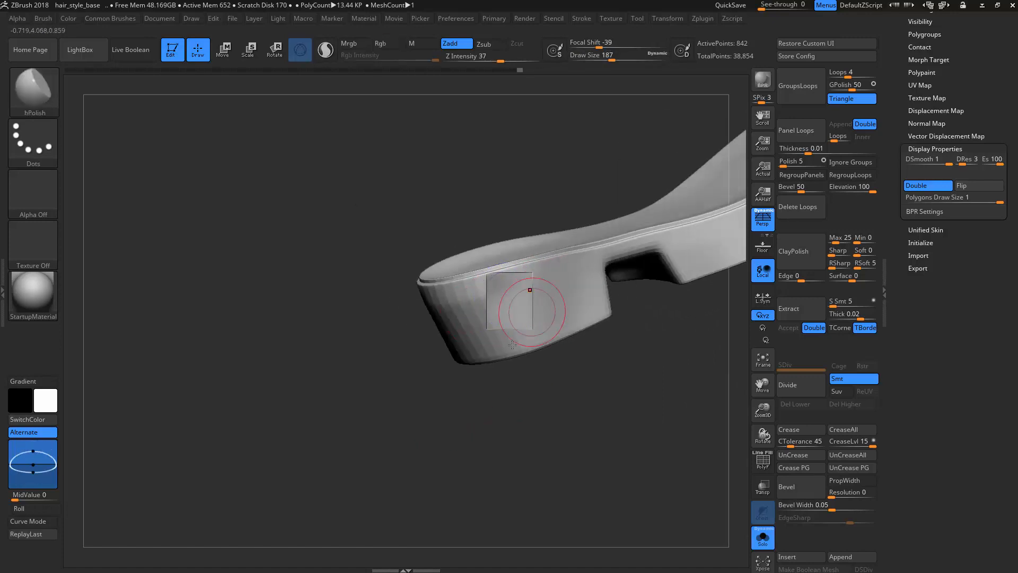
Step: Compare the heel with Dynamic Subdiv off and on, and polish its rear wall with hPolish at draw size 217
mouse_move(504, 384)
mouse_down()
mouse_move(488, 428)
mouse_move(557, 431)
mouse_up()
key(shift+d)
key(d)
click(451, 188)
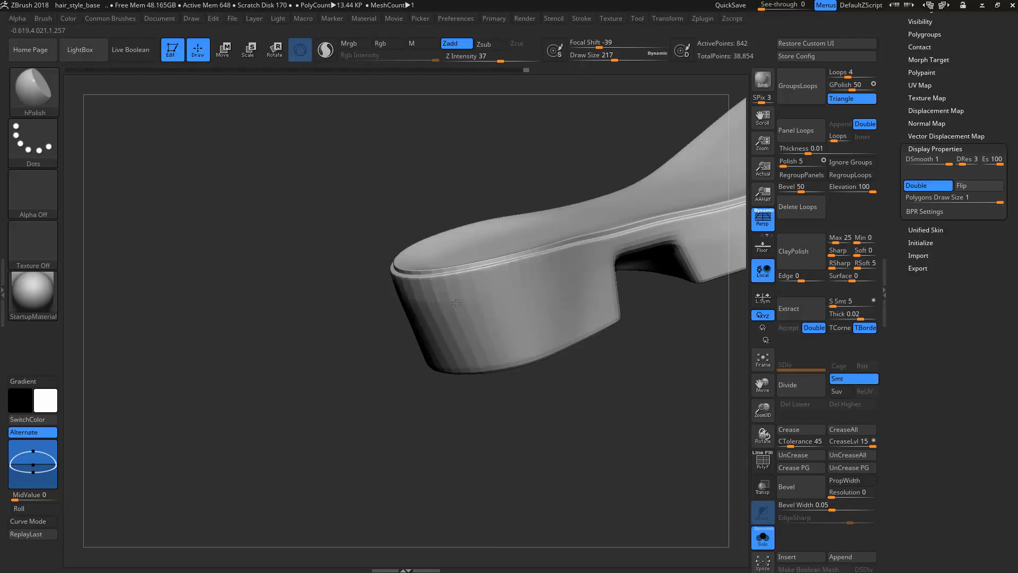
drag(449, 389, 417, 321)
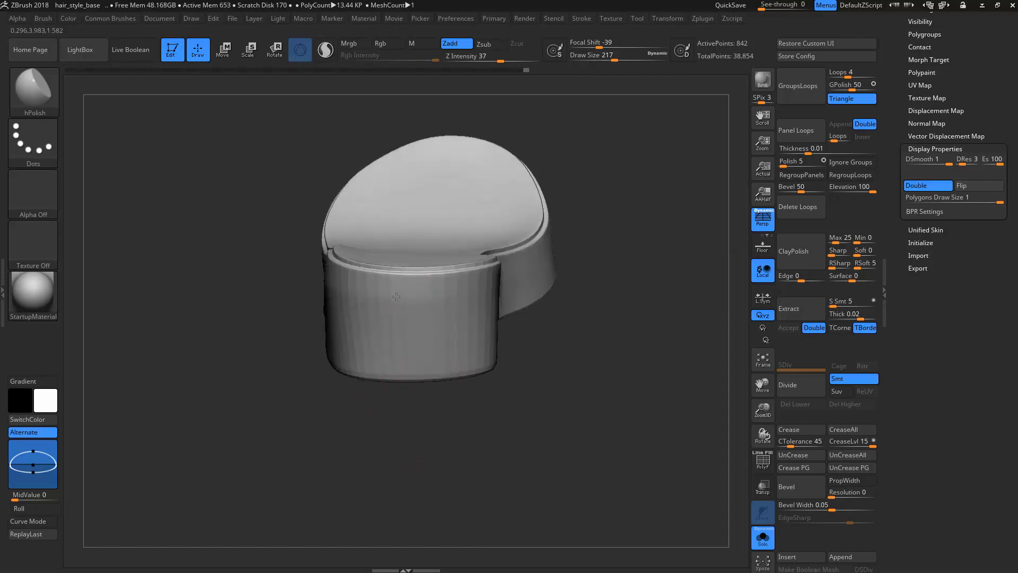
drag(478, 298, 434, 324)
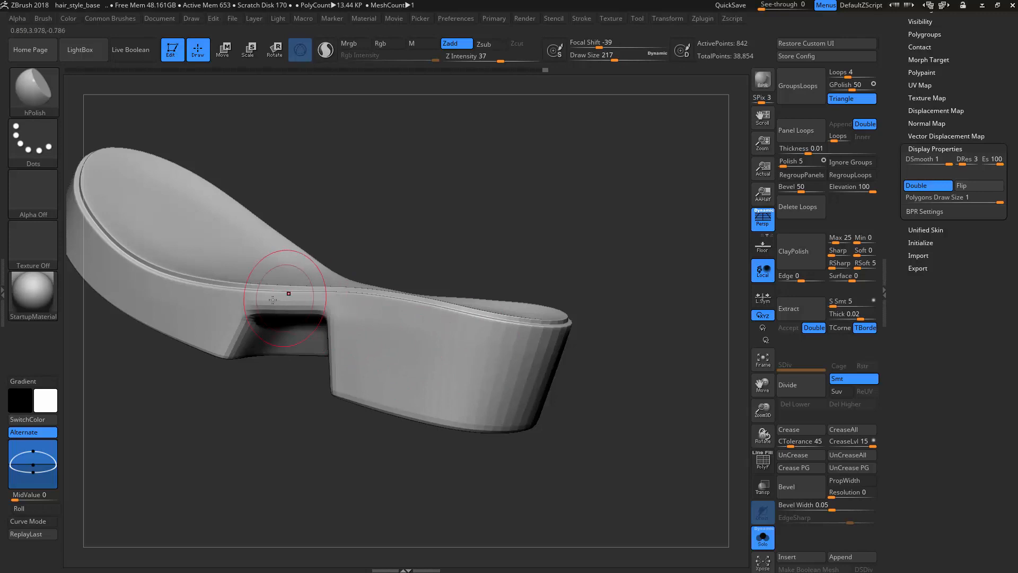
Step: Insert an edge loop around the sole's side band at the arch with ZModeler and reactivate Dynamic Subdiv
mouse_move(298, 395)
mouse_down()
mouse_move(280, 460)
mouse_move(307, 318)
mouse_move(394, 195)
mouse_move(466, 212)
mouse_move(483, 197)
mouse_up()
key(shift+f)
key(shift+d)
key(b)
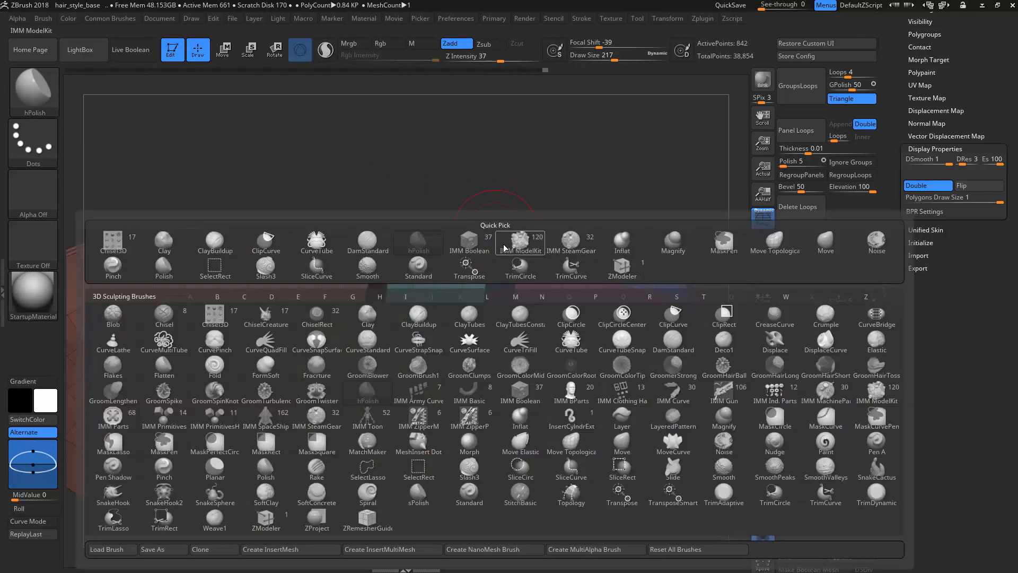
key(z)
key(m)
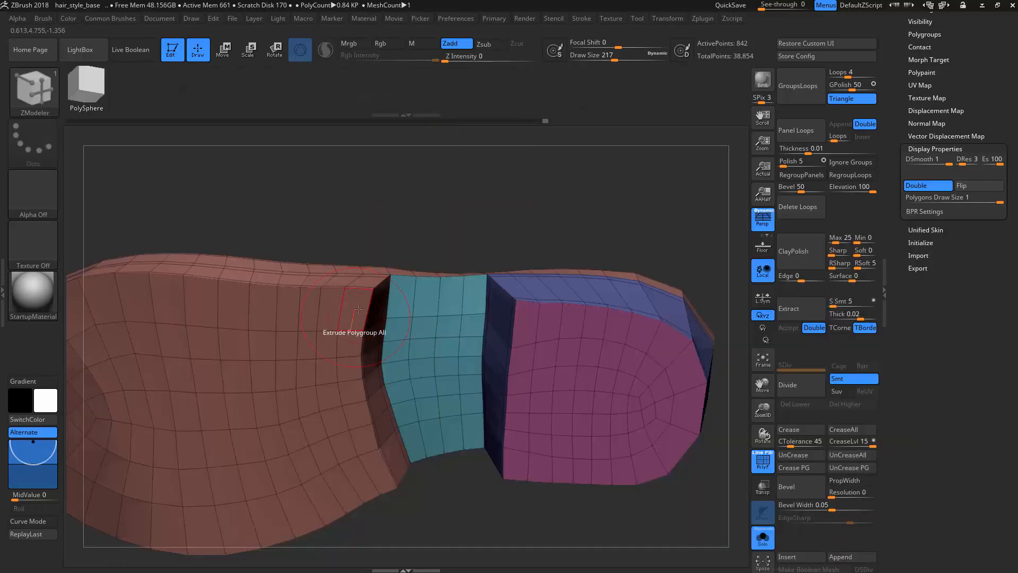
key(d)
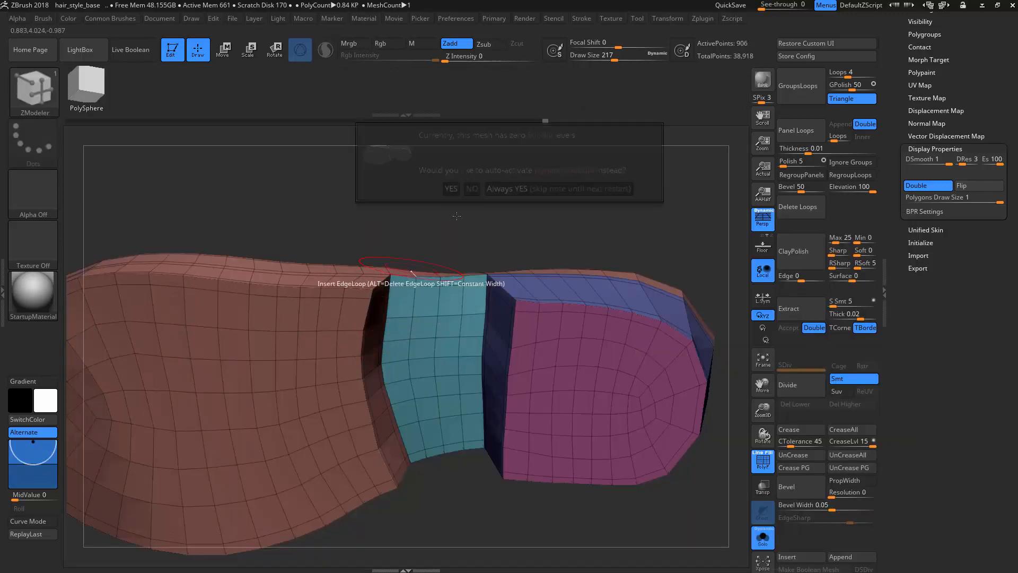
click(448, 189)
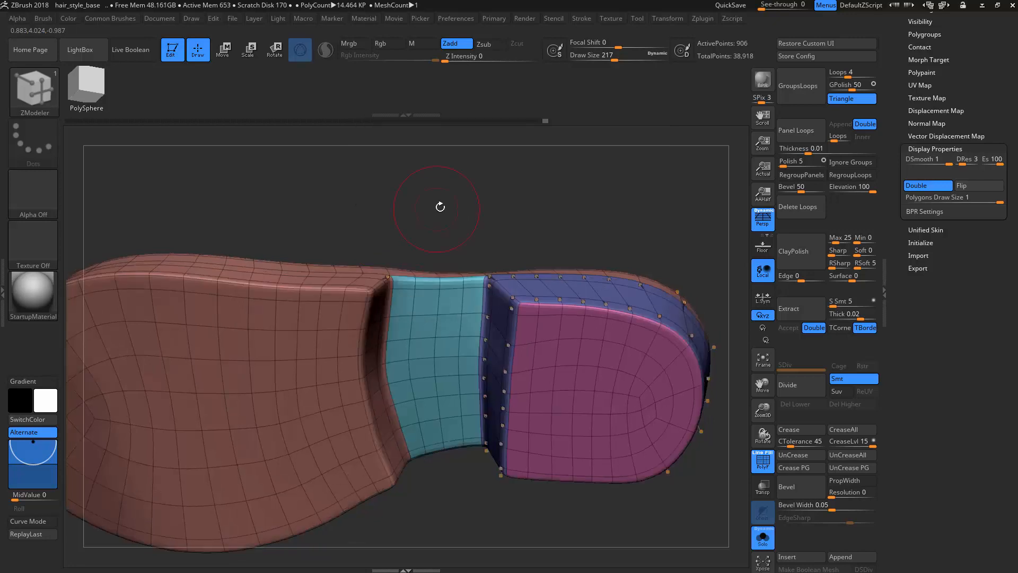
Step: Show the boot with the sole again and polish the arch's side wall with hPolish at draw size 286
key(shift+f)
shift+drag(460, 243, 427, 281)
drag(423, 363, 418, 398)
drag(418, 398, 466, 400)
key(alt+s)
key(b)
key(h)
key(p)
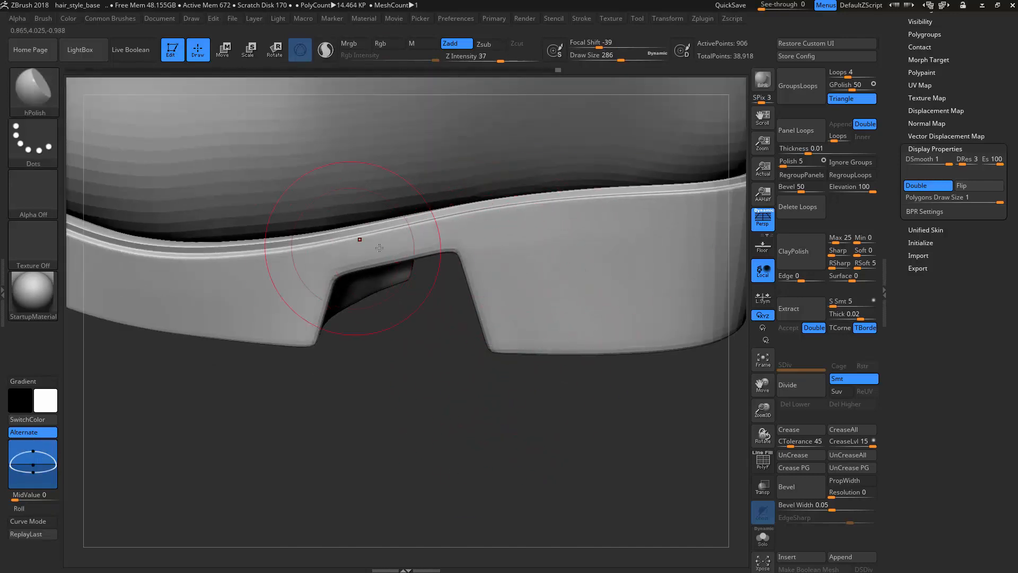
Step: Refine the sole's outline against the boot with the Move brush at draw sizes 268 and 542
alt+drag(360, 379, 394, 312)
key(b)
key(m)
key(v)
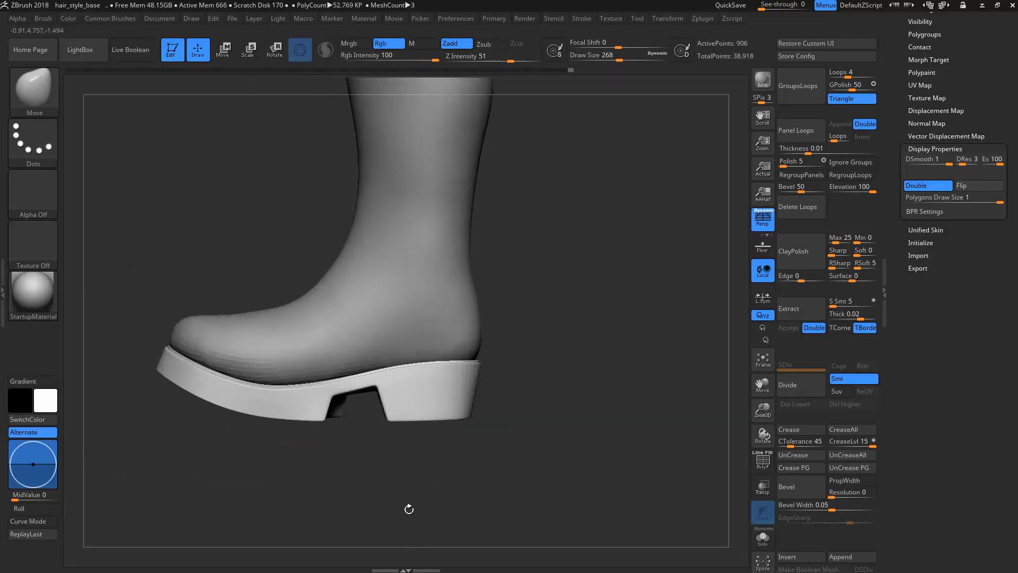
mouse_move(409, 509)
mouse_down()
mouse_move(264, 356)
mouse_move(286, 357)
mouse_up()
mouse_move(290, 436)
mouse_down()
mouse_move(316, 455)
mouse_move(317, 432)
mouse_move(170, 418)
mouse_move(351, 426)
mouse_move(320, 428)
mouse_move(377, 448)
mouse_move(493, 443)
mouse_up()
key(w)
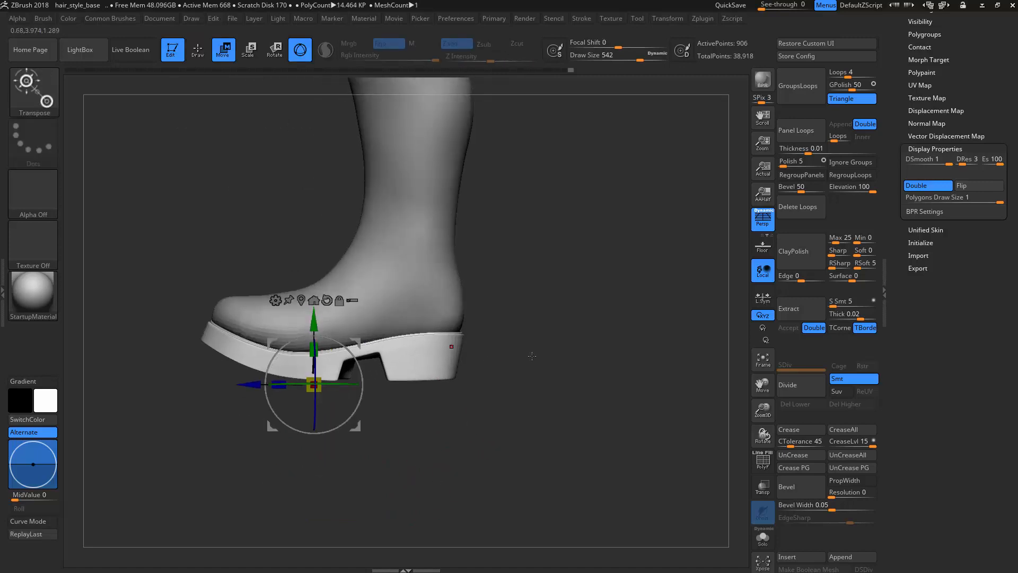
key(q)
mouse_move(532, 356)
mouse_down()
mouse_move(557, 402)
mouse_move(546, 369)
mouse_move(592, 362)
mouse_move(520, 371)
mouse_move(516, 400)
mouse_move(499, 377)
mouse_up()
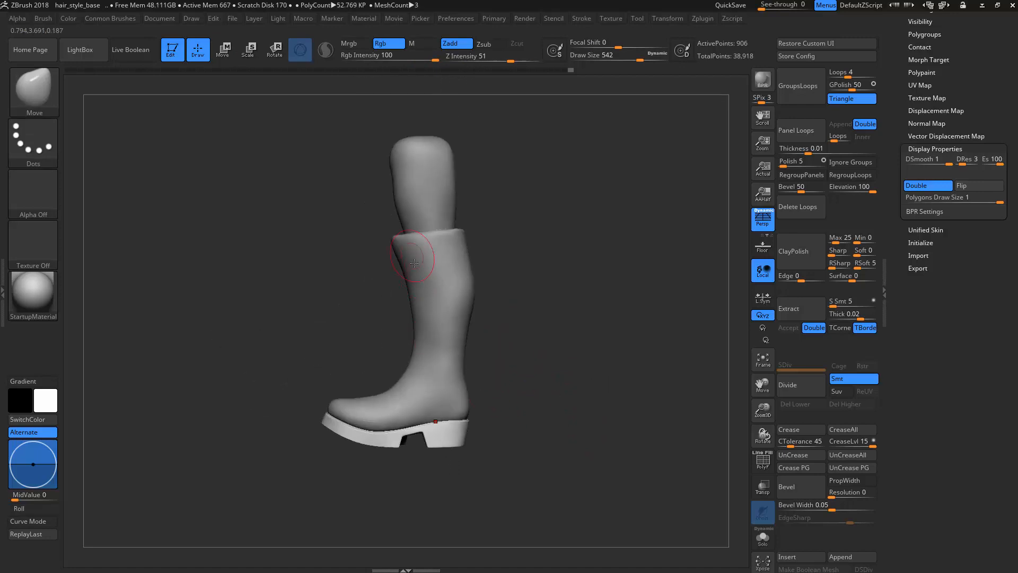
alt+drag(511, 334, 634, 439)
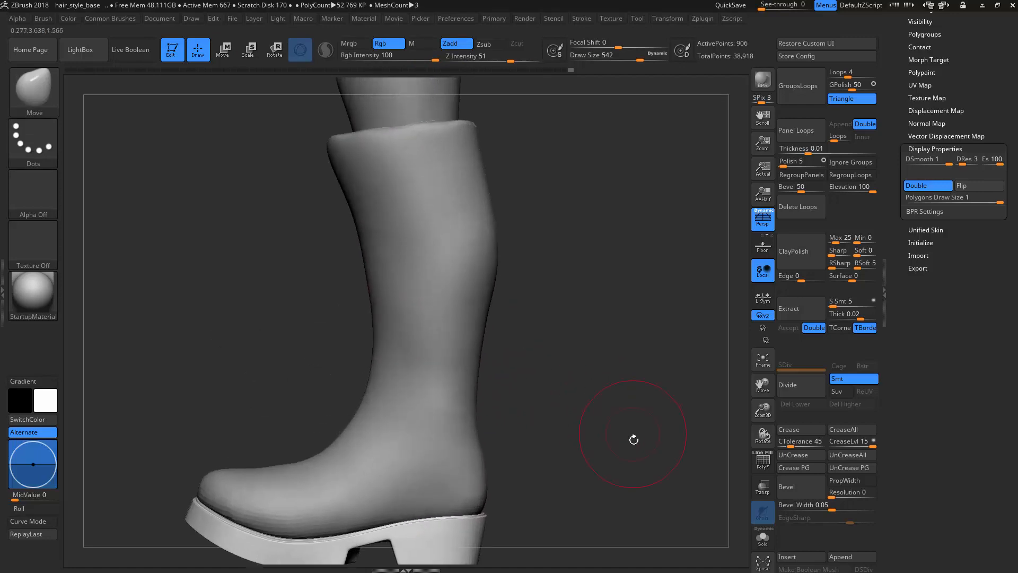